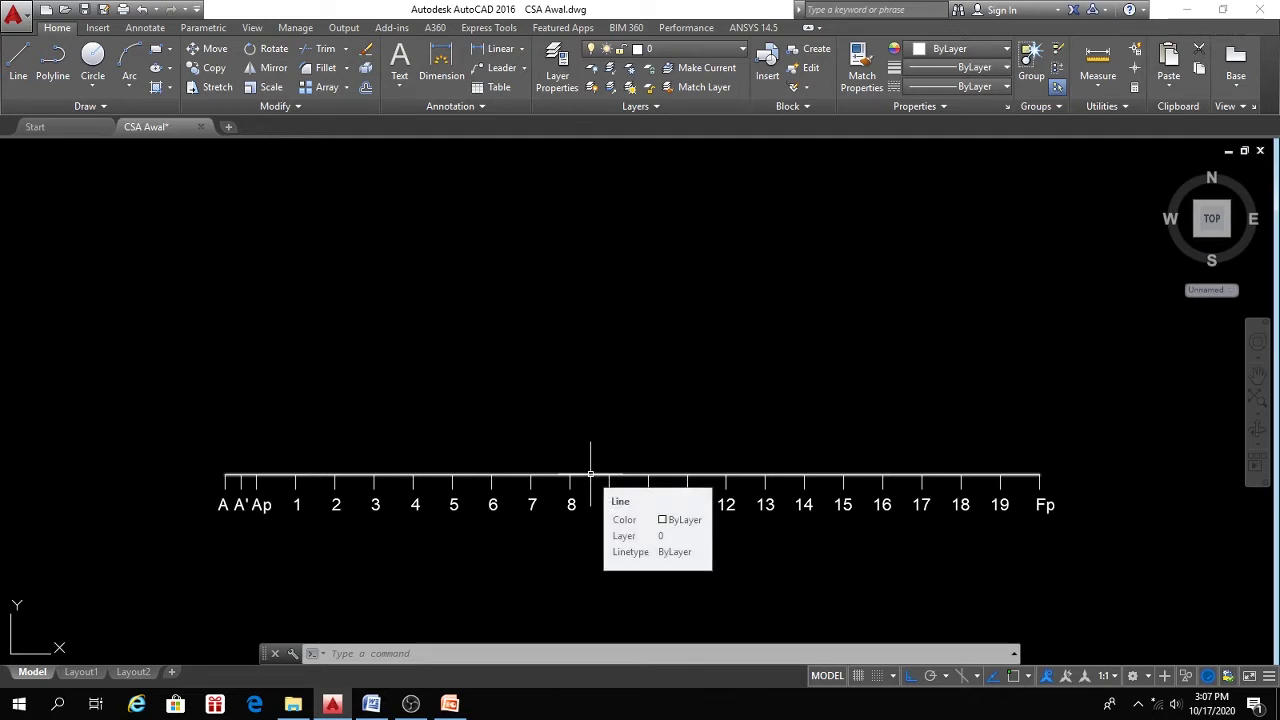
# - Offset the baseline upward by 7.11 to create the first parallel line
pyautogui.write('o')
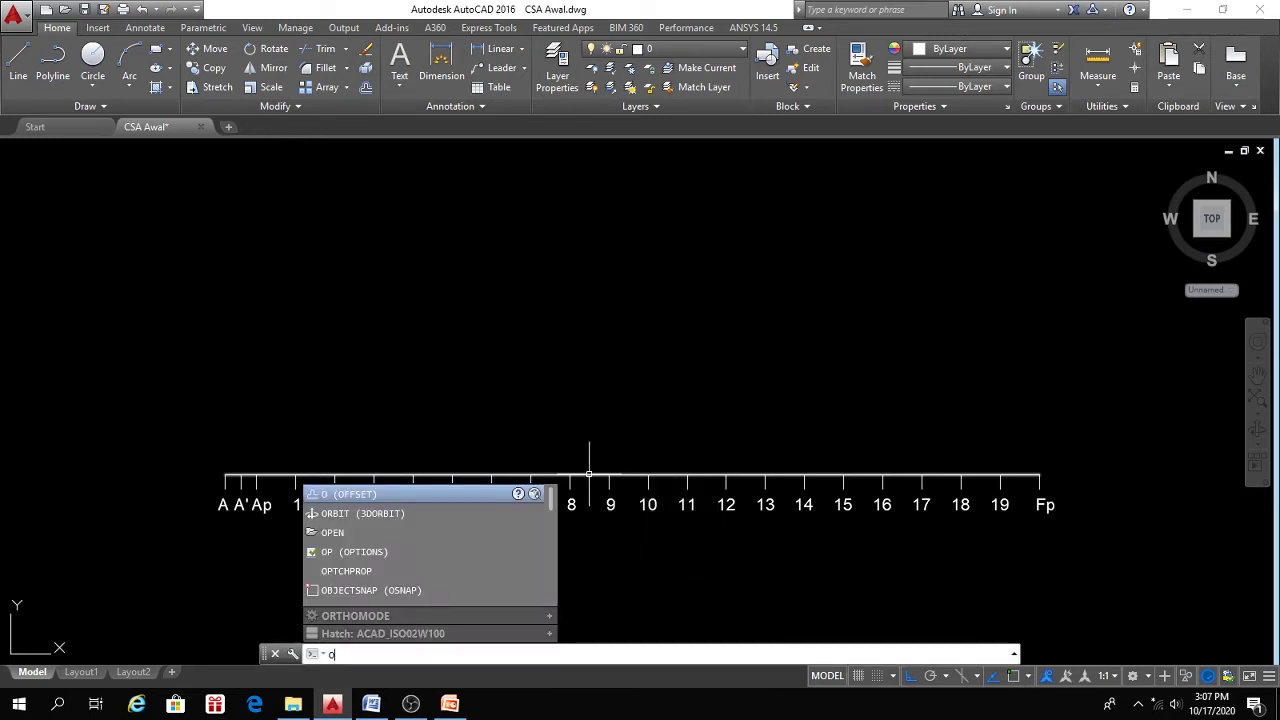
pyautogui.press('Return')
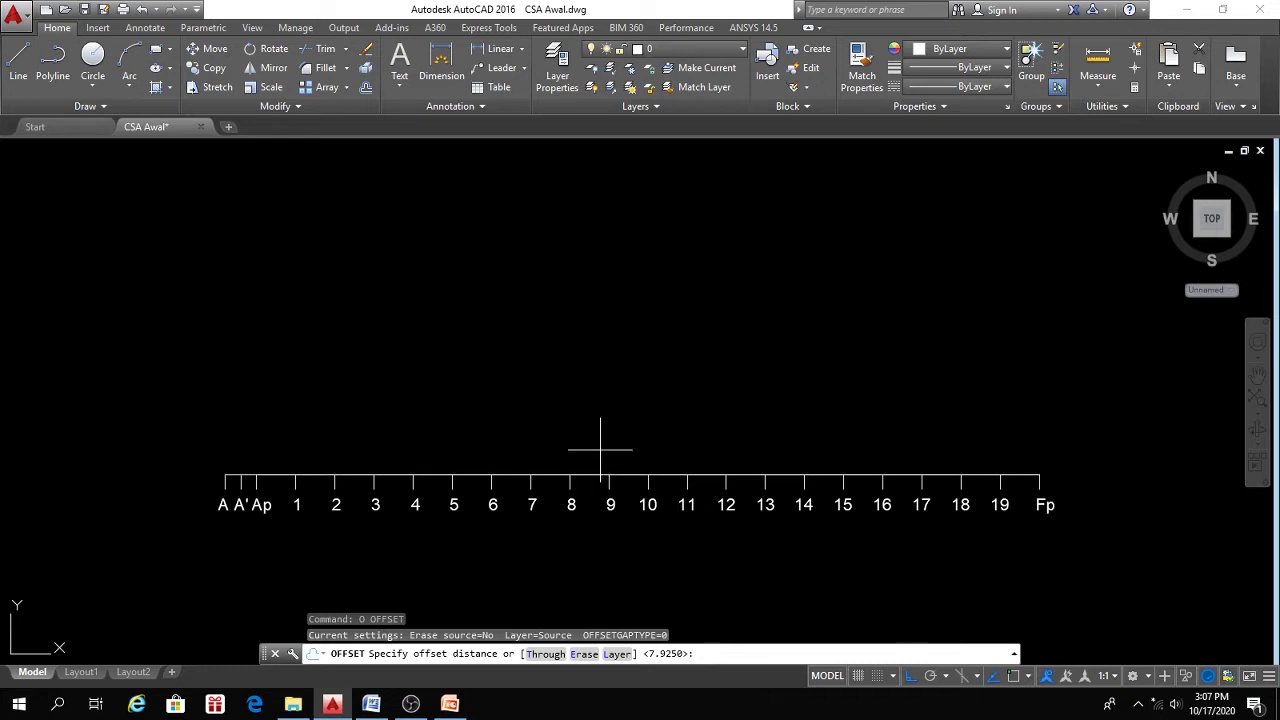
pyautogui.write('7.1')
pyautogui.write('1')
pyautogui.press('Return')
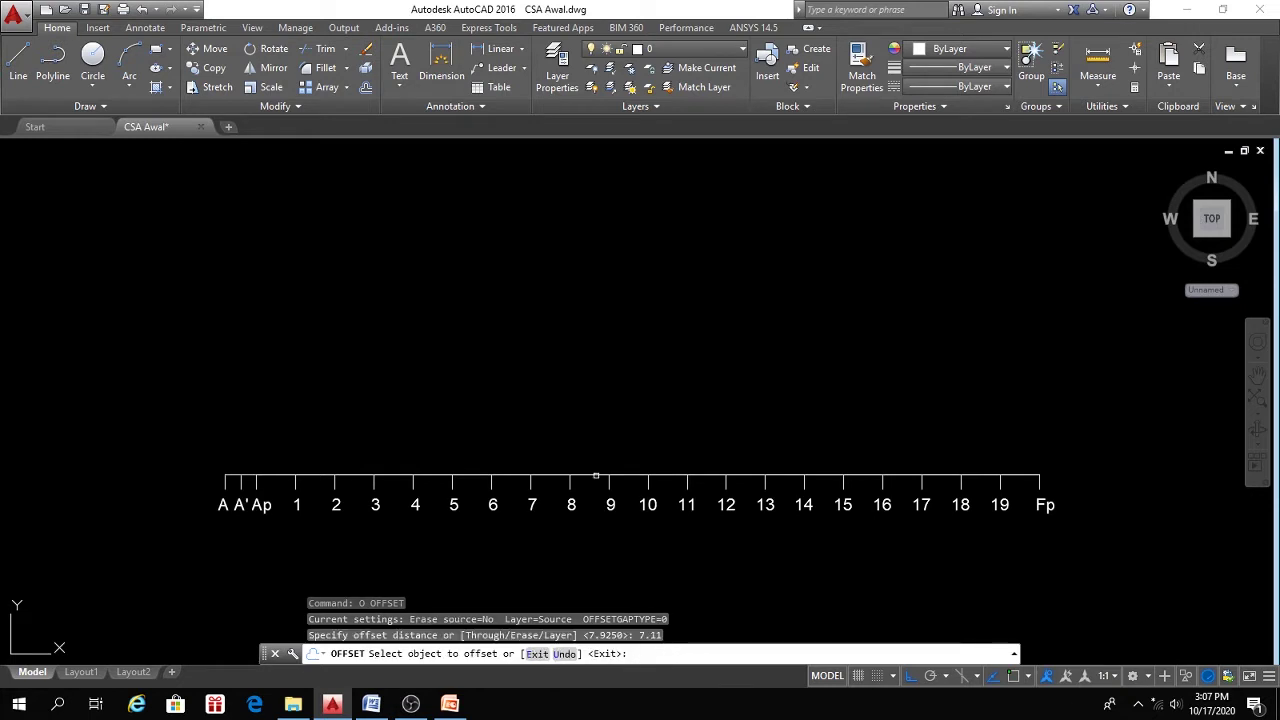
pyautogui.click(595, 476)
pyautogui.click(590, 398)
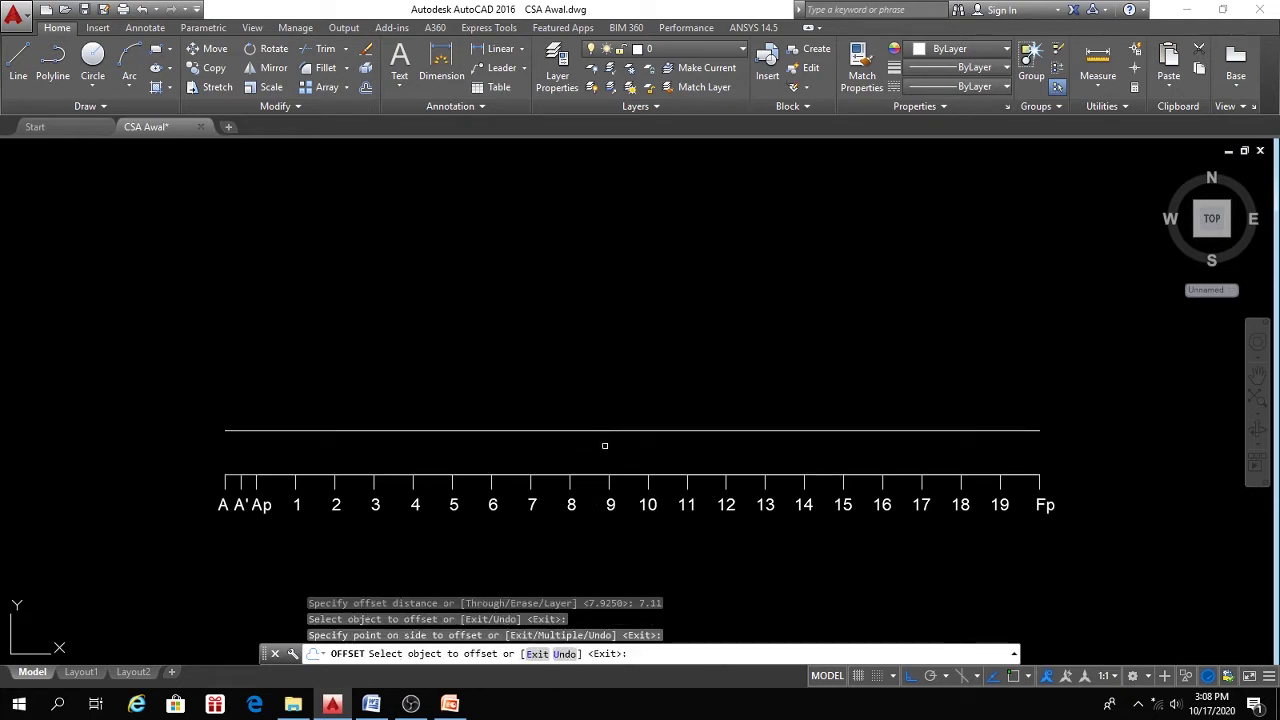
pyautogui.press('Escape')
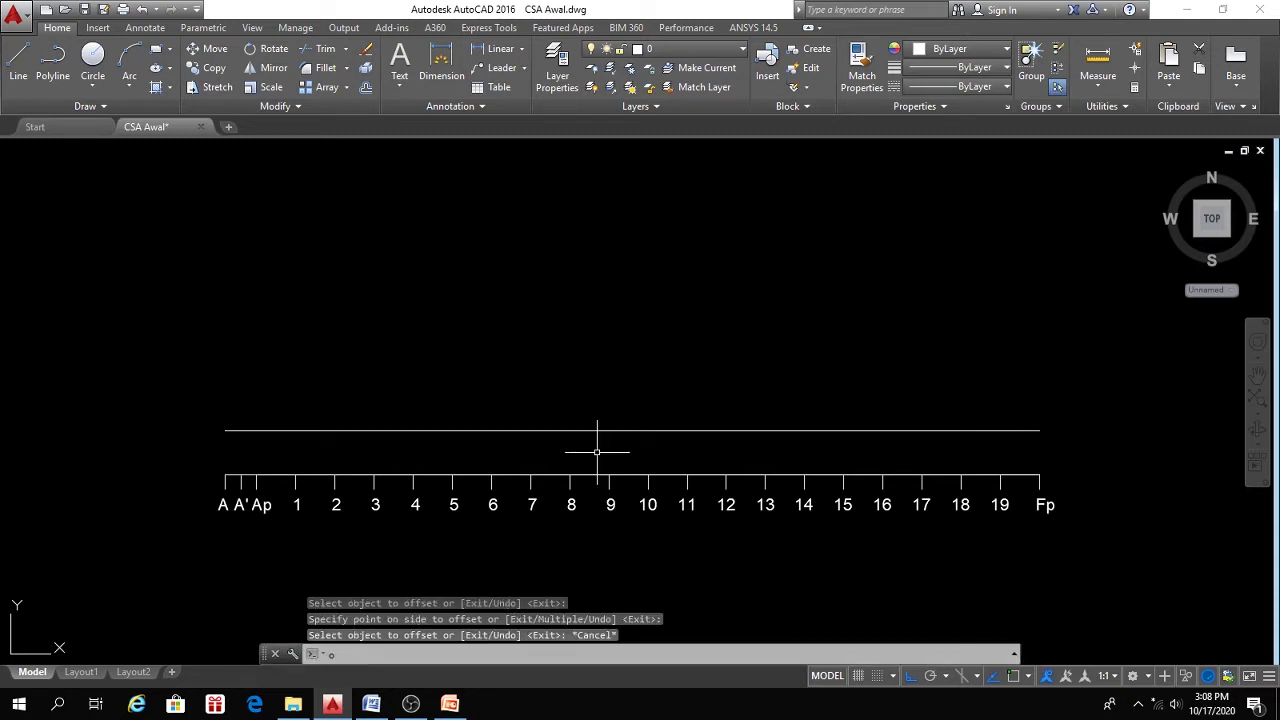
# - Offset the baseline upward by 9.8 to create the second parallel line
pyautogui.write('o')
pyautogui.press('Return')
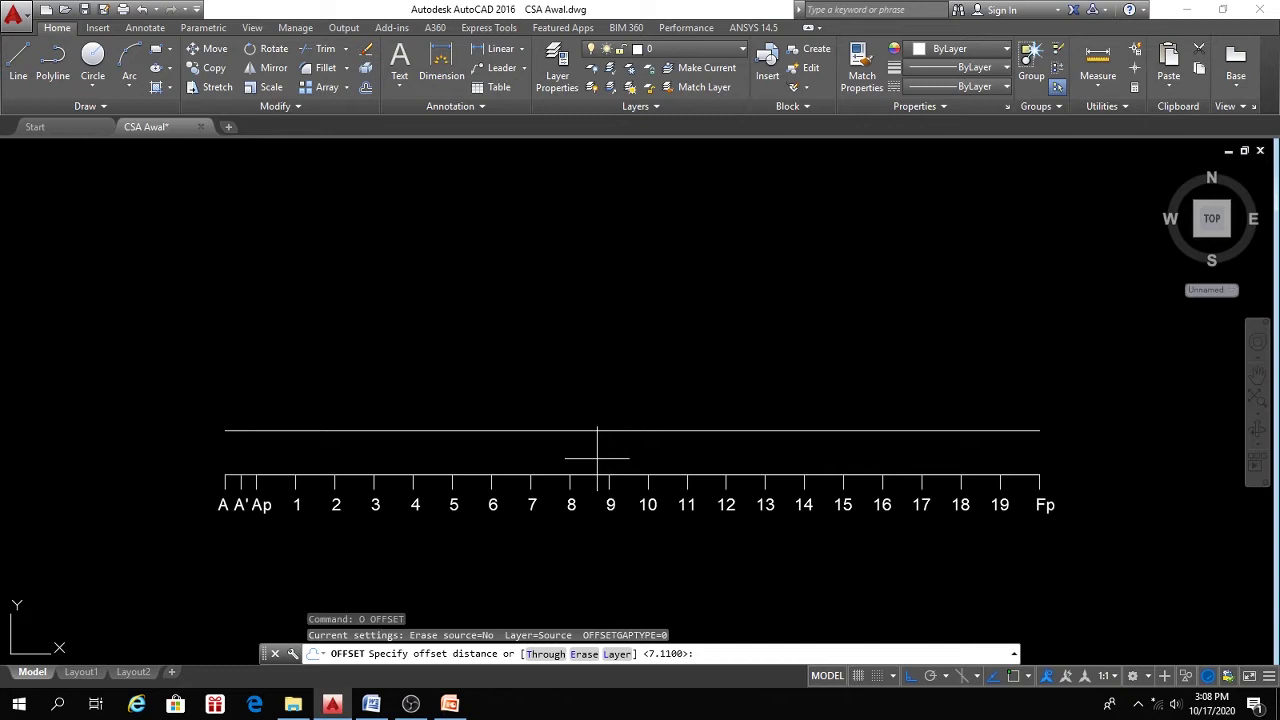
pyautogui.write('9.')
pyautogui.write('8')
pyautogui.press('Return')
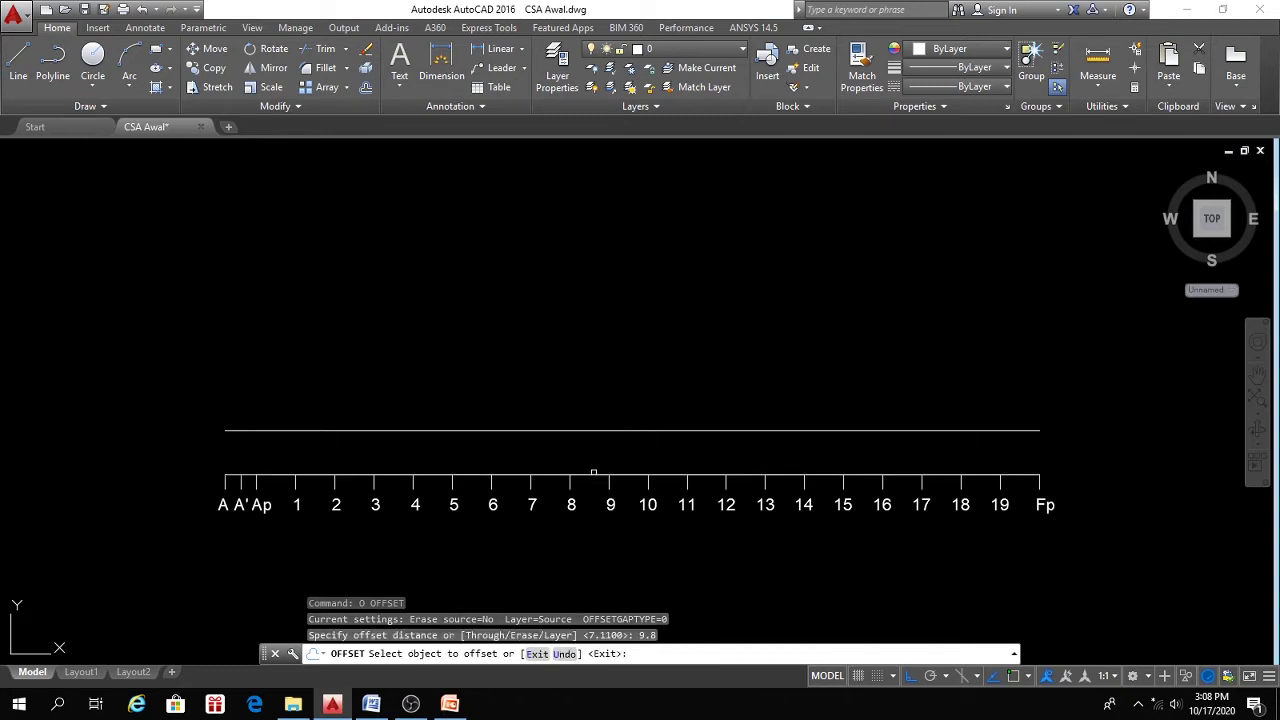
pyautogui.click(593, 474)
pyautogui.click(586, 394)
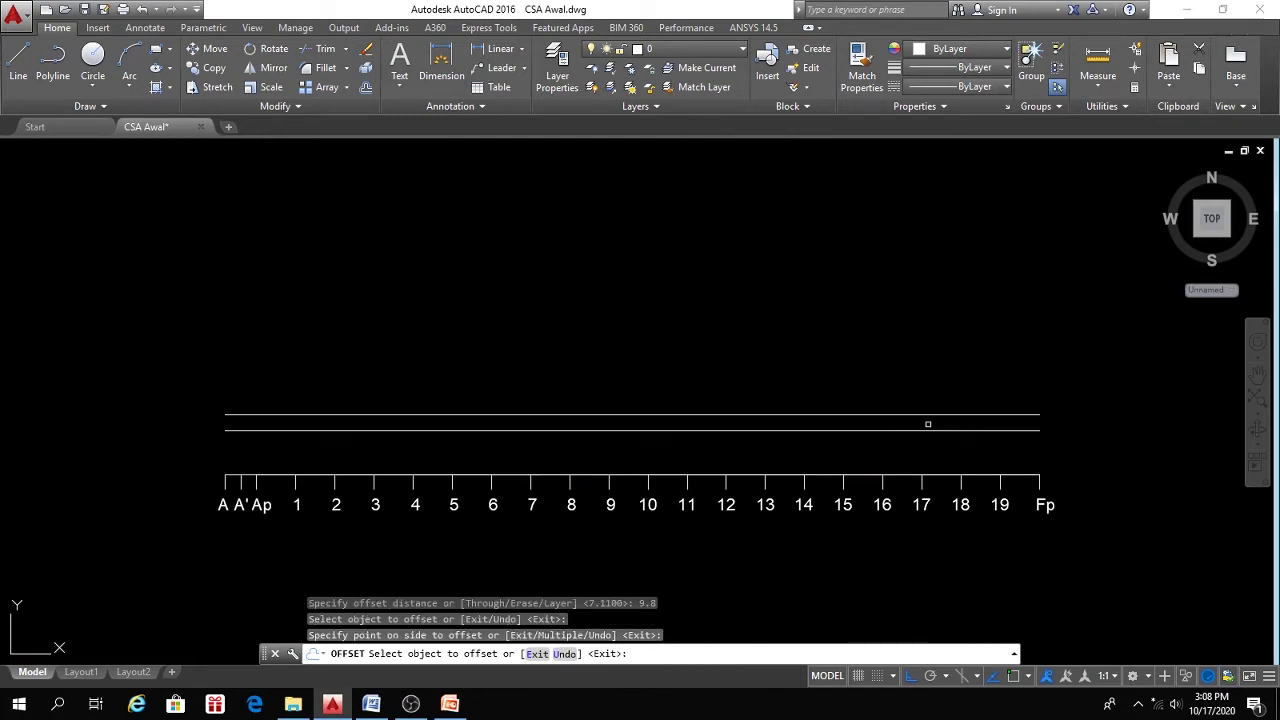
pyautogui.press('Escape')
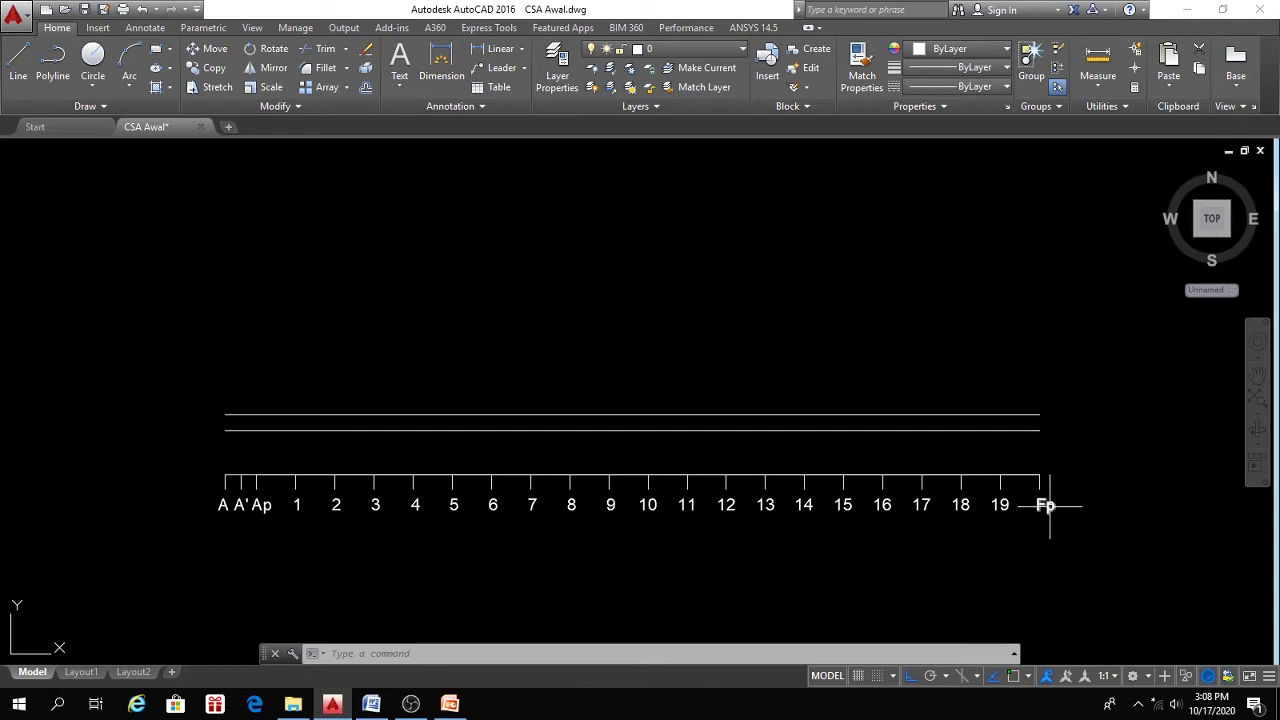
# - Copy the Fp label beside the lower parallel line and change its text to T
pyautogui.write('co')
pyautogui.press('Return')
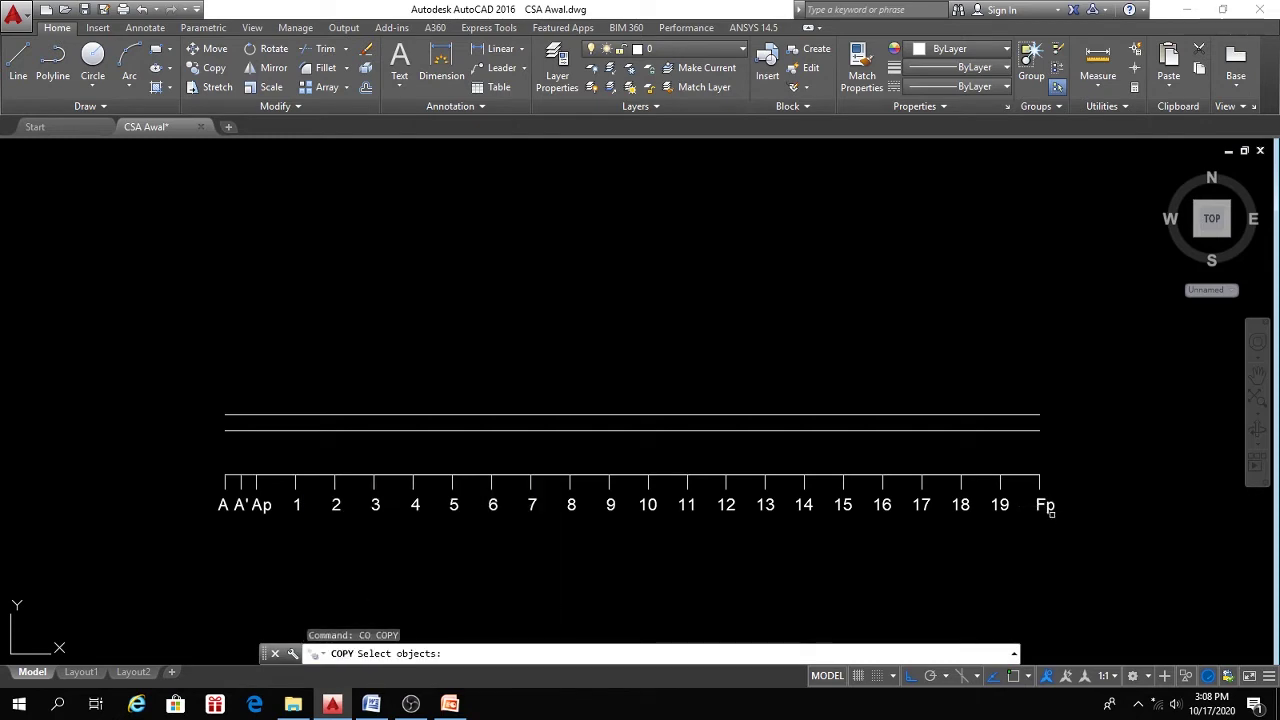
pyautogui.click(1051, 511)
pyautogui.press('Return')
pyautogui.click(1059, 511)
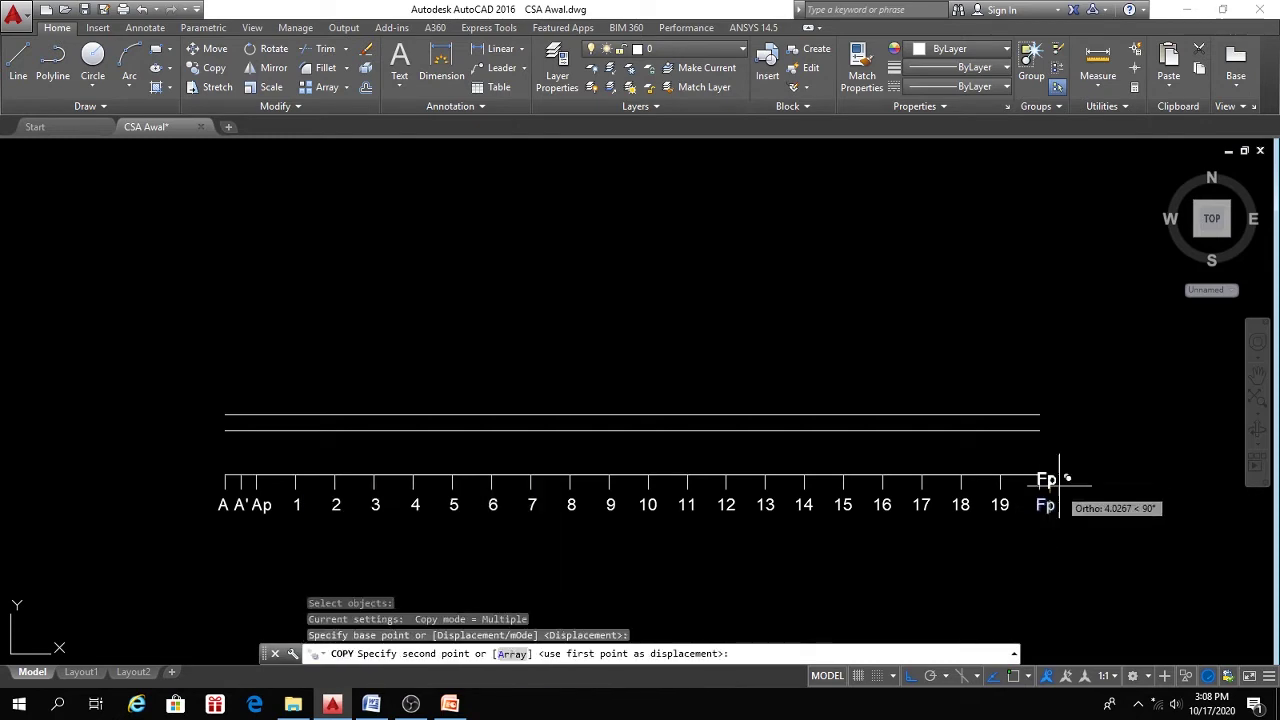
pyautogui.press('F8')
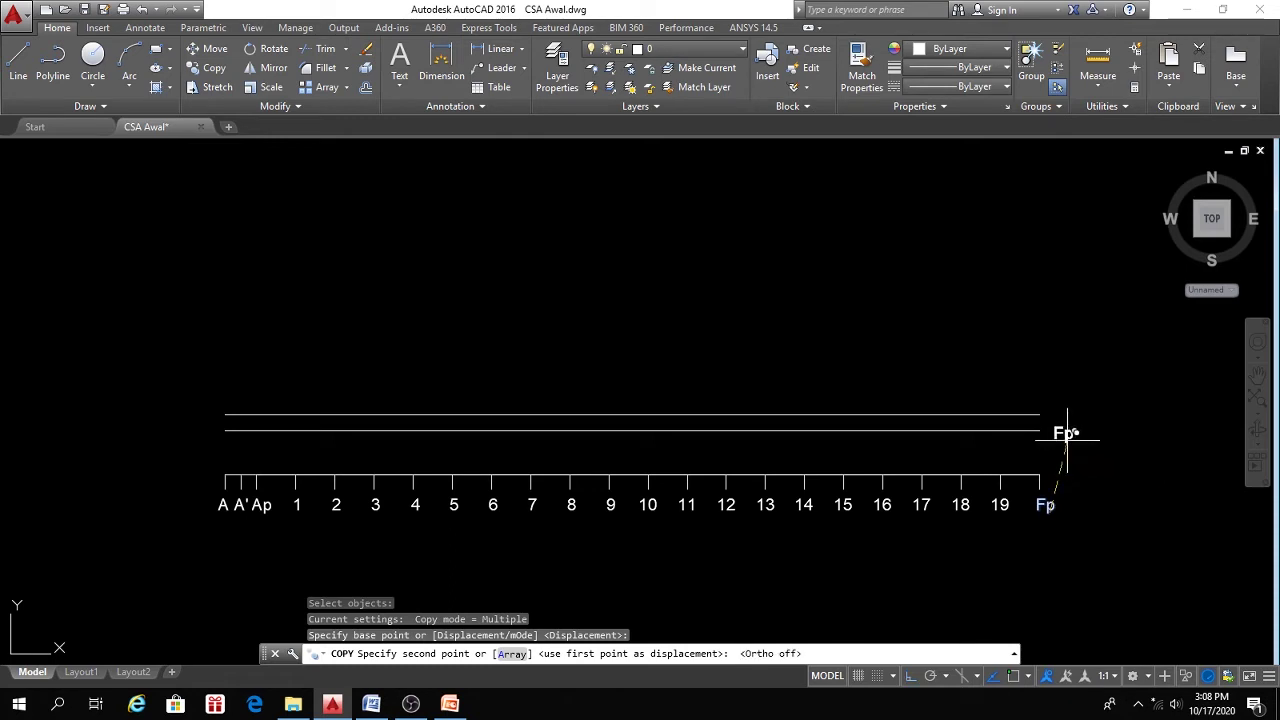
pyautogui.click(1063, 434)
pyautogui.press('Return')
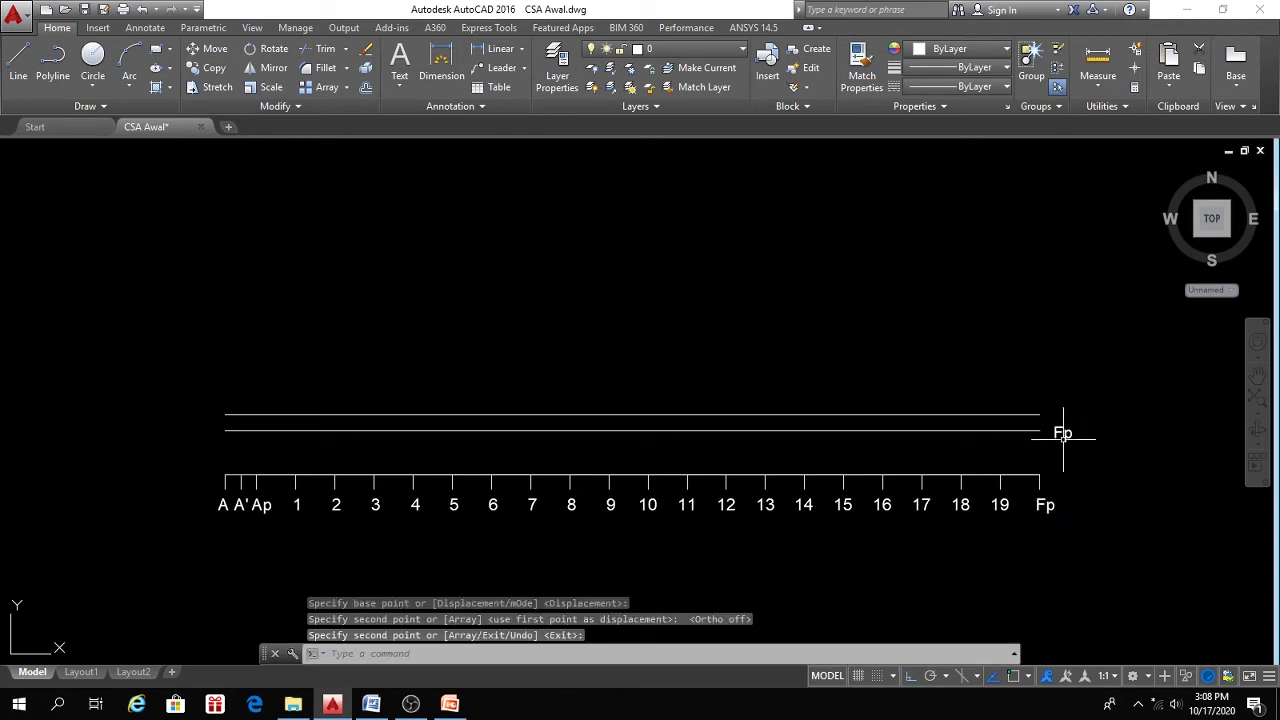
pyautogui.doubleClick(1063, 434)
pyautogui.moveTo(1075, 434); pyautogui.dragTo(1044, 435)
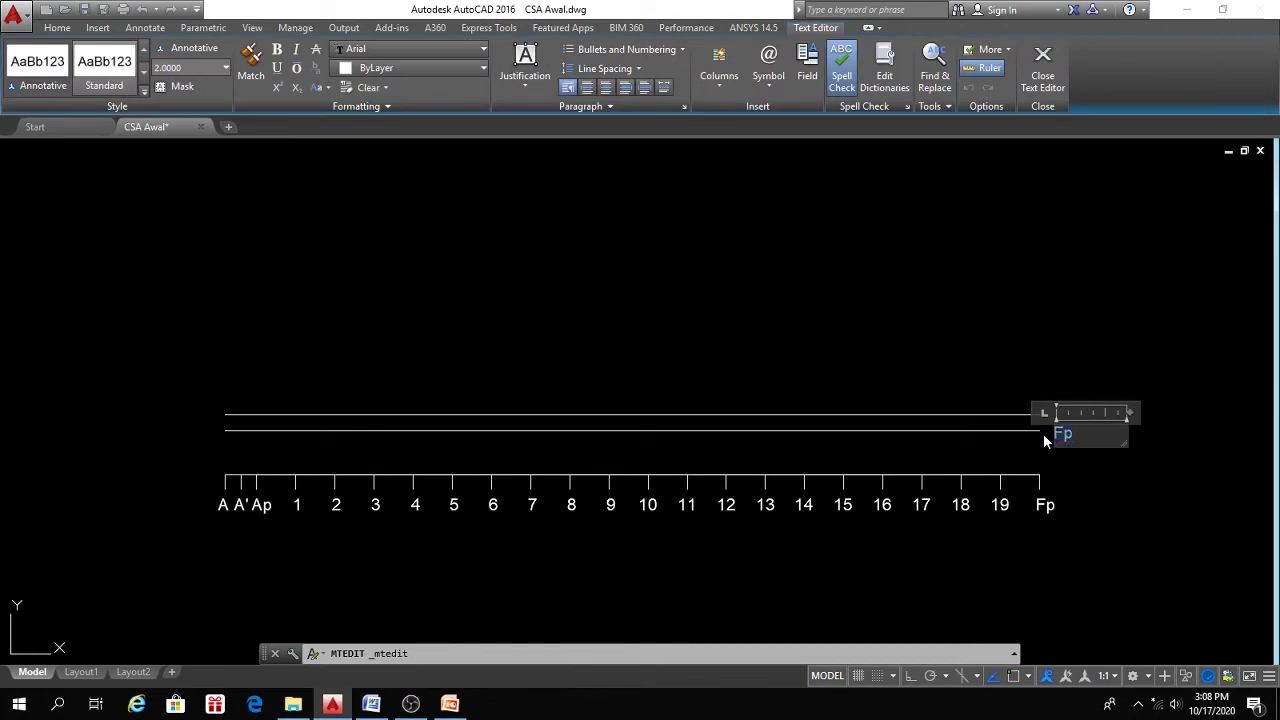
pyautogui.write('T')
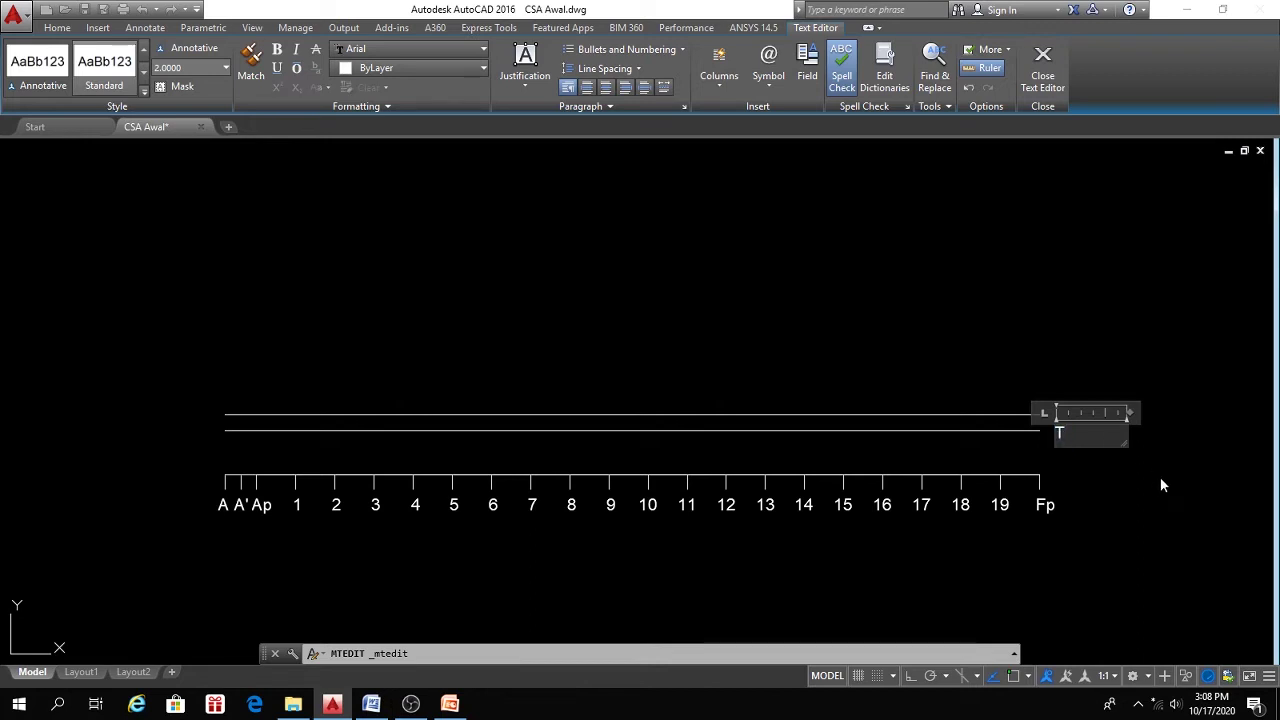
pyautogui.click(1152, 490)
# - Copy the T label up beside the upper parallel line and change it to H
pyautogui.click(1061, 428)
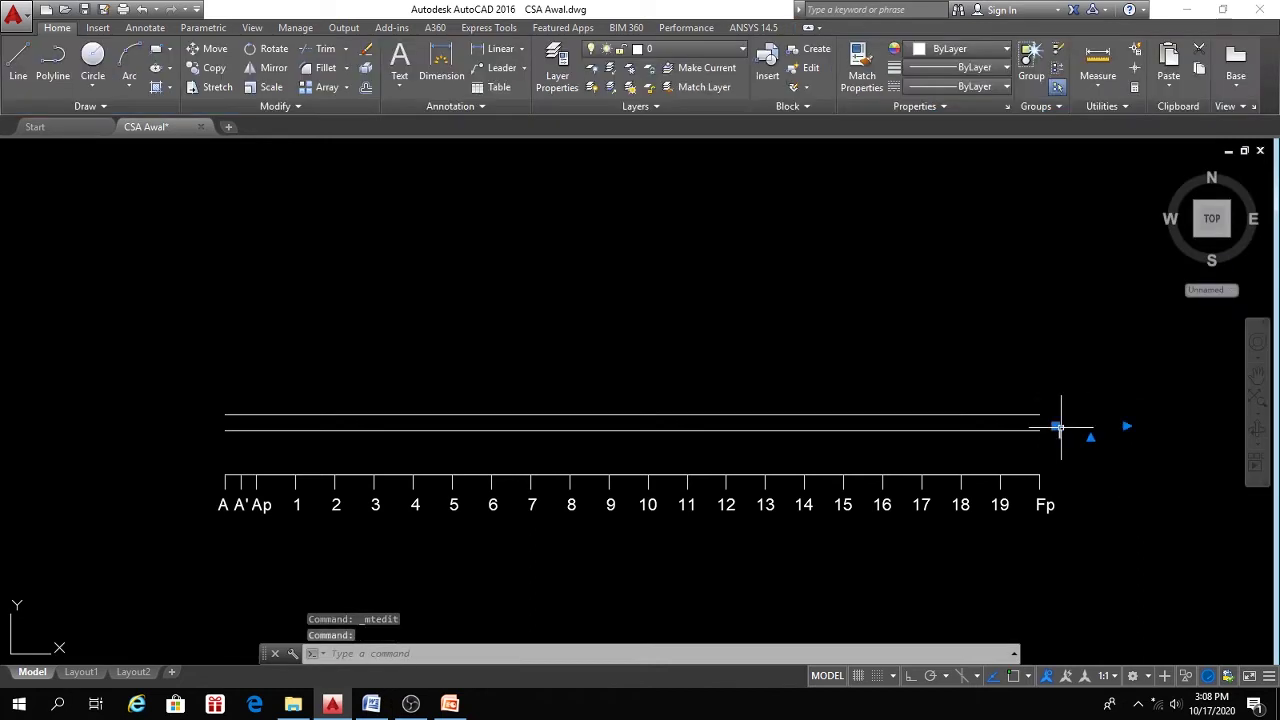
pyautogui.write('co')
pyautogui.press('Return')
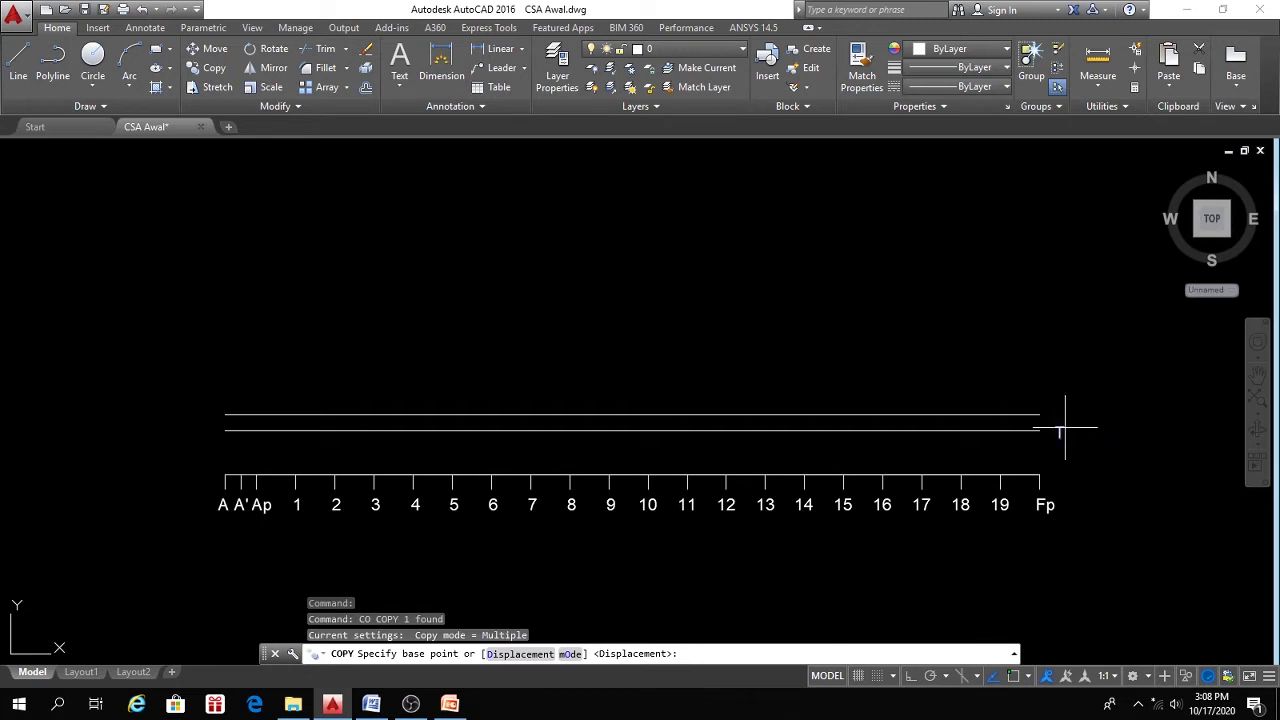
pyautogui.click(1059, 430)
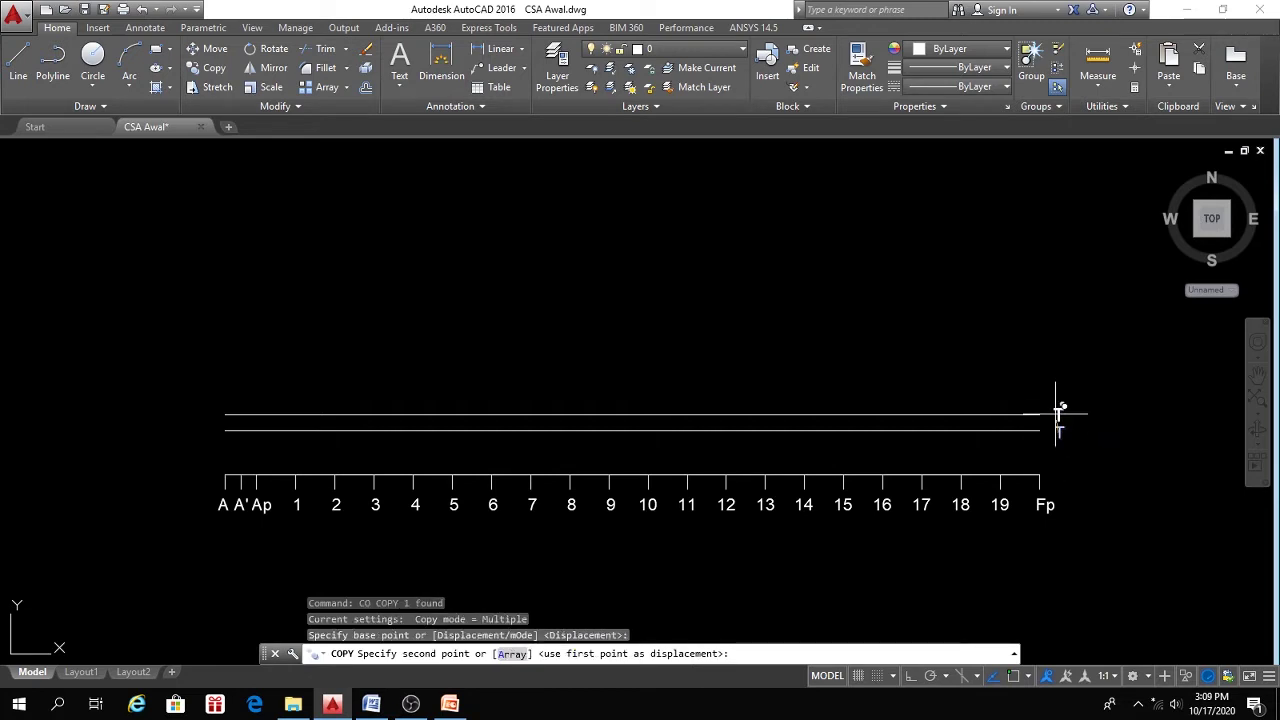
pyautogui.click(1059, 412)
pyautogui.press('Return')
pyautogui.doubleClick(1059, 412)
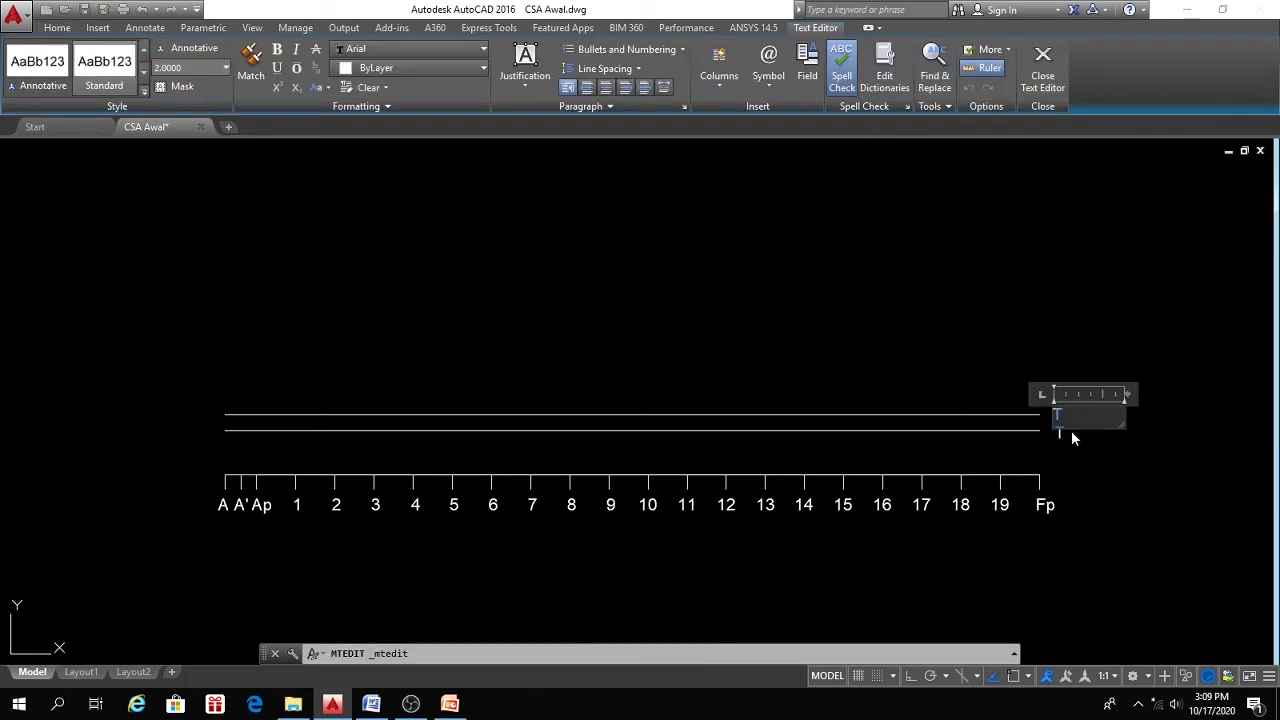
pyautogui.write('H')
pyautogui.click(1155, 484)
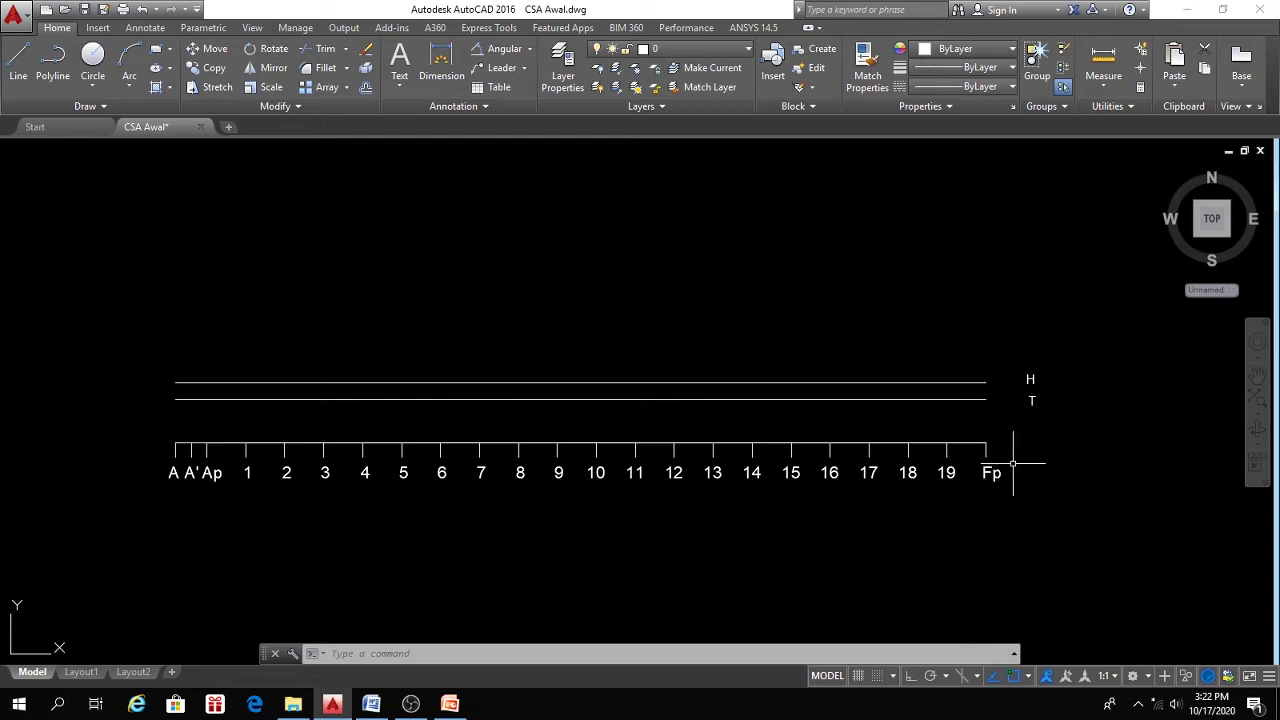
# - Draw a vertical line from the Fp station tick up to the T line
pyautogui.click(18, 62)
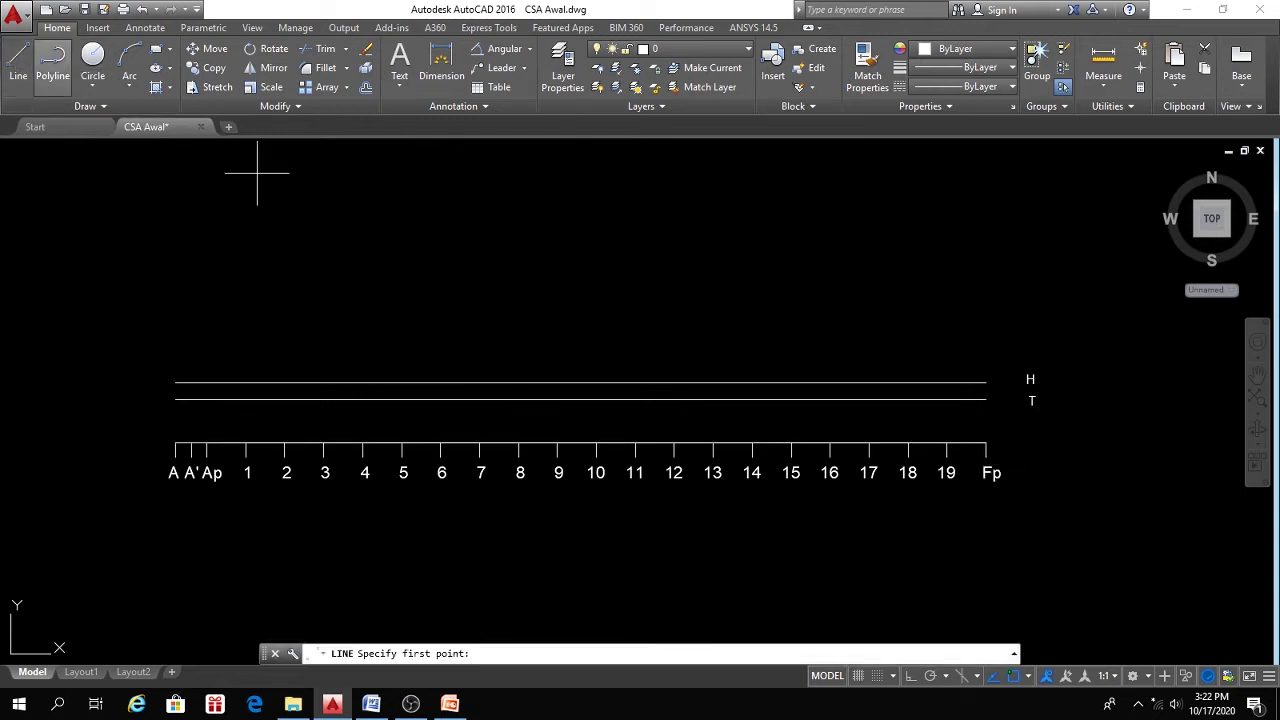
pyautogui.click(986, 443)
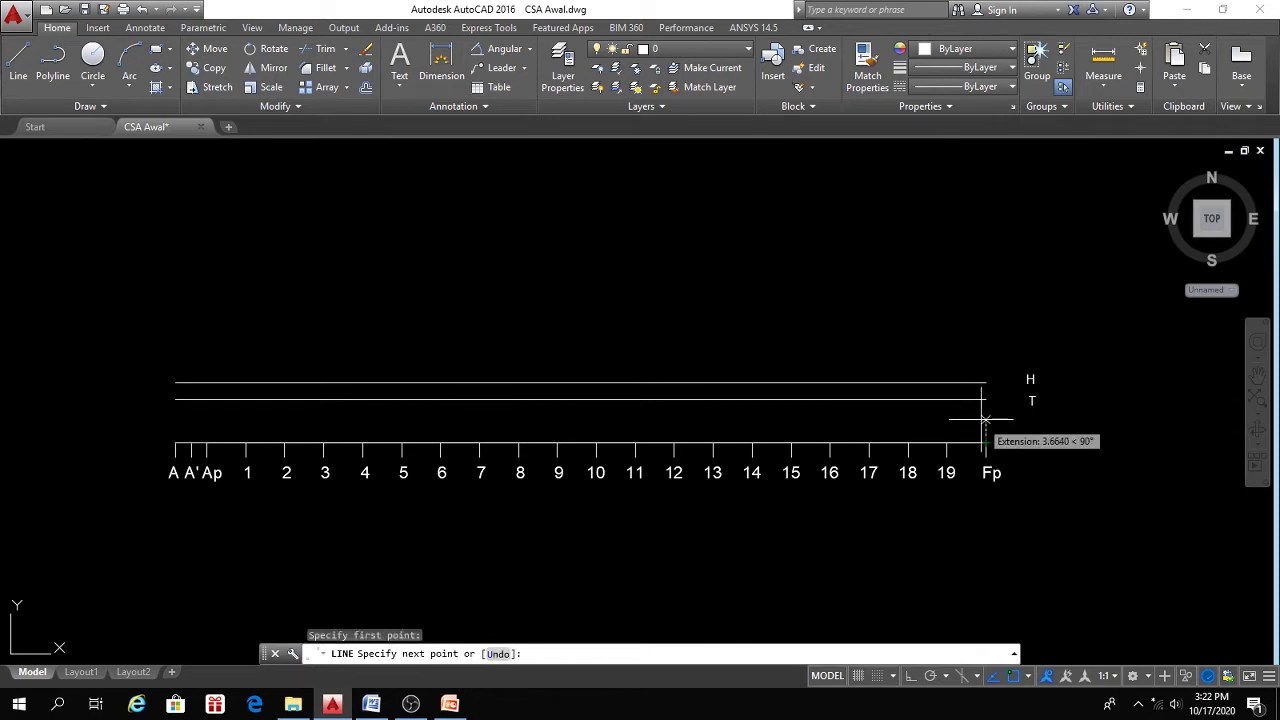
pyautogui.click(986, 399)
pyautogui.press('Return')
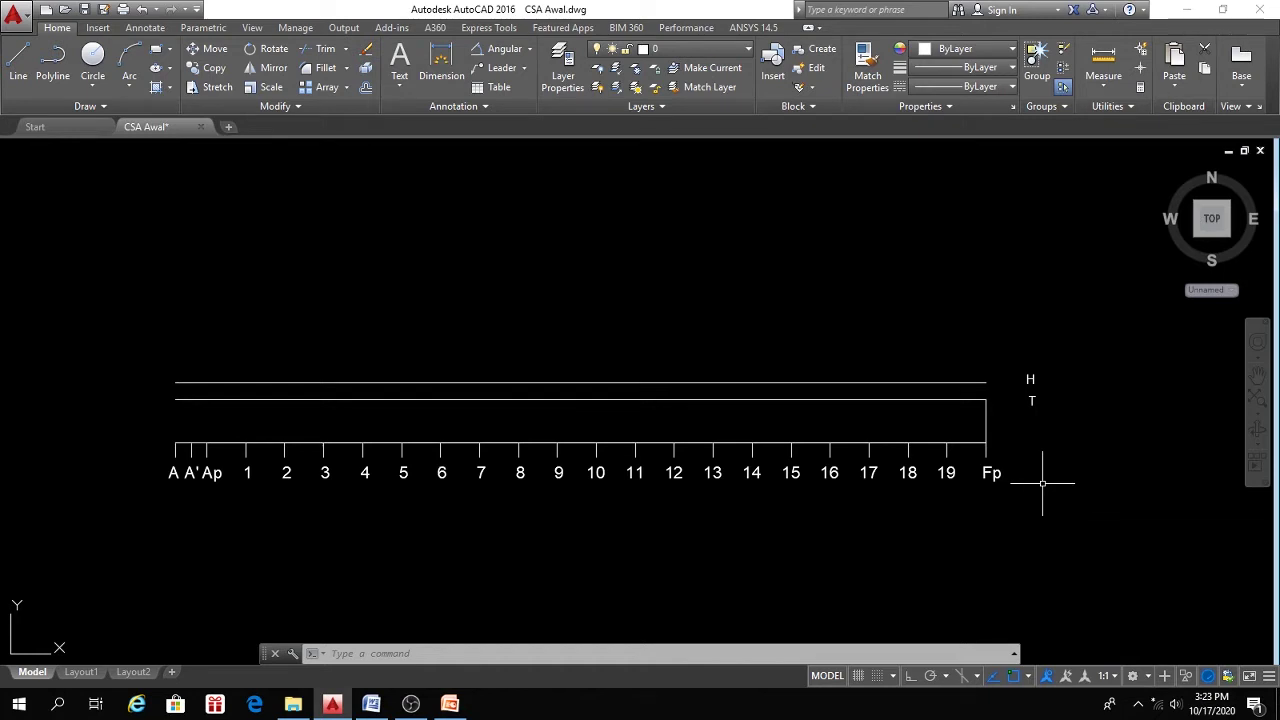
# - Draw a line @5<255 from the T/Fp intersection, then frame the Fp end
pyautogui.click(18, 62)
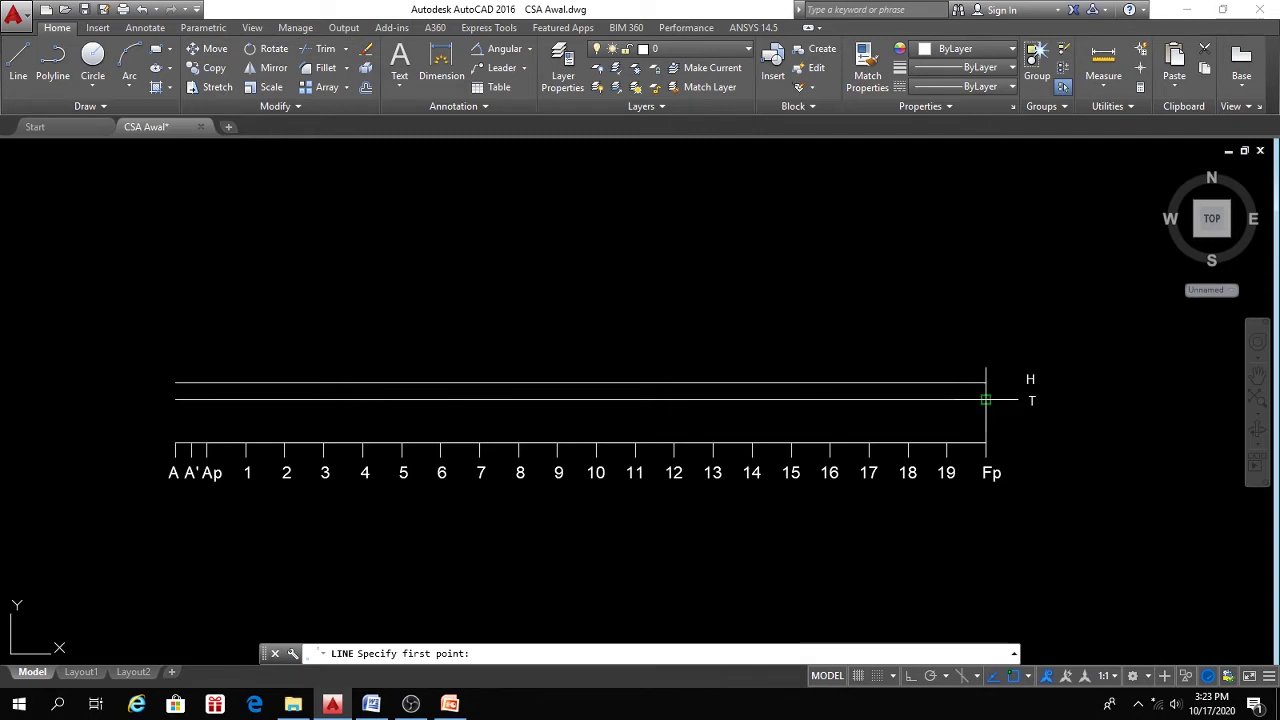
pyautogui.click(986, 399)
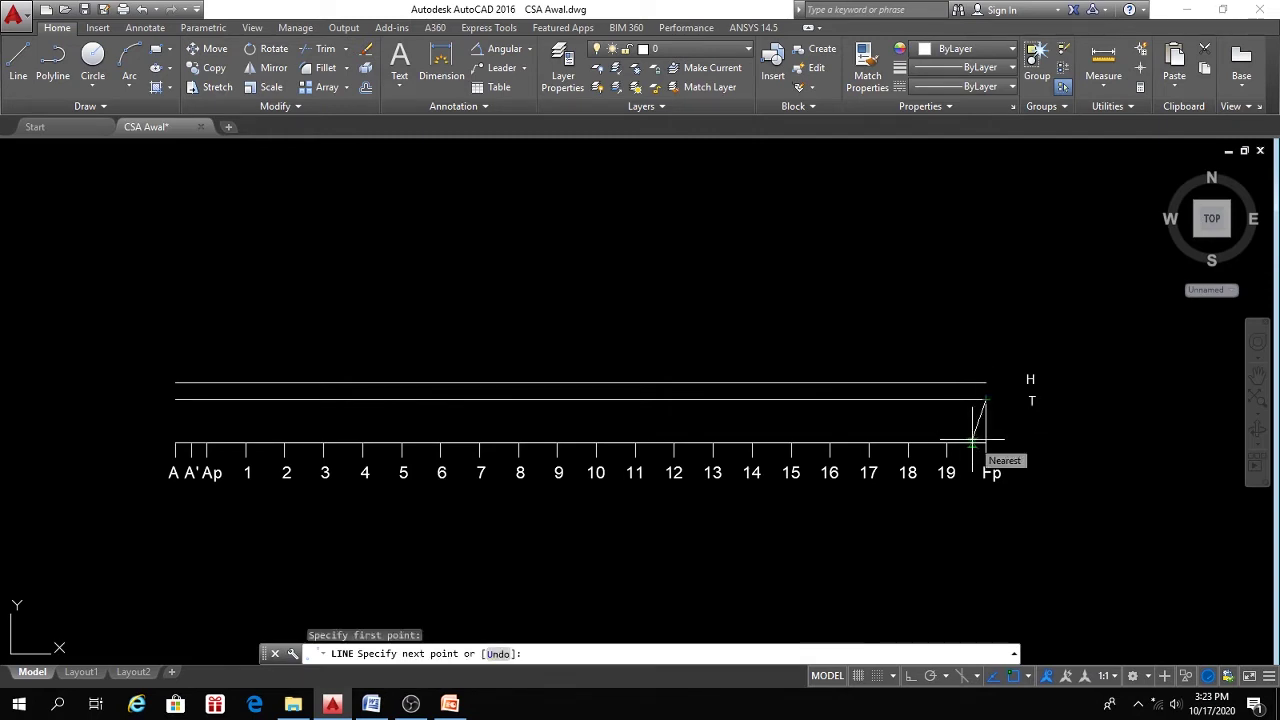
pyautogui.write('@5<255')
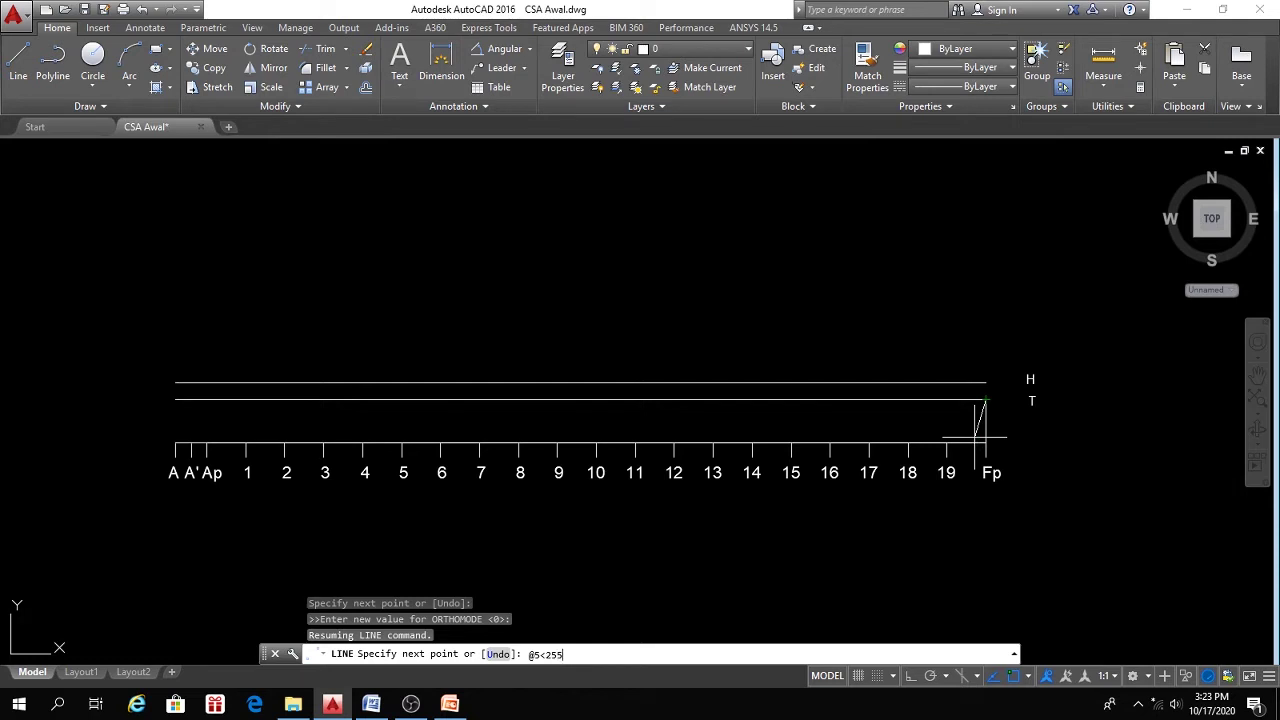
pyautogui.press('Return')
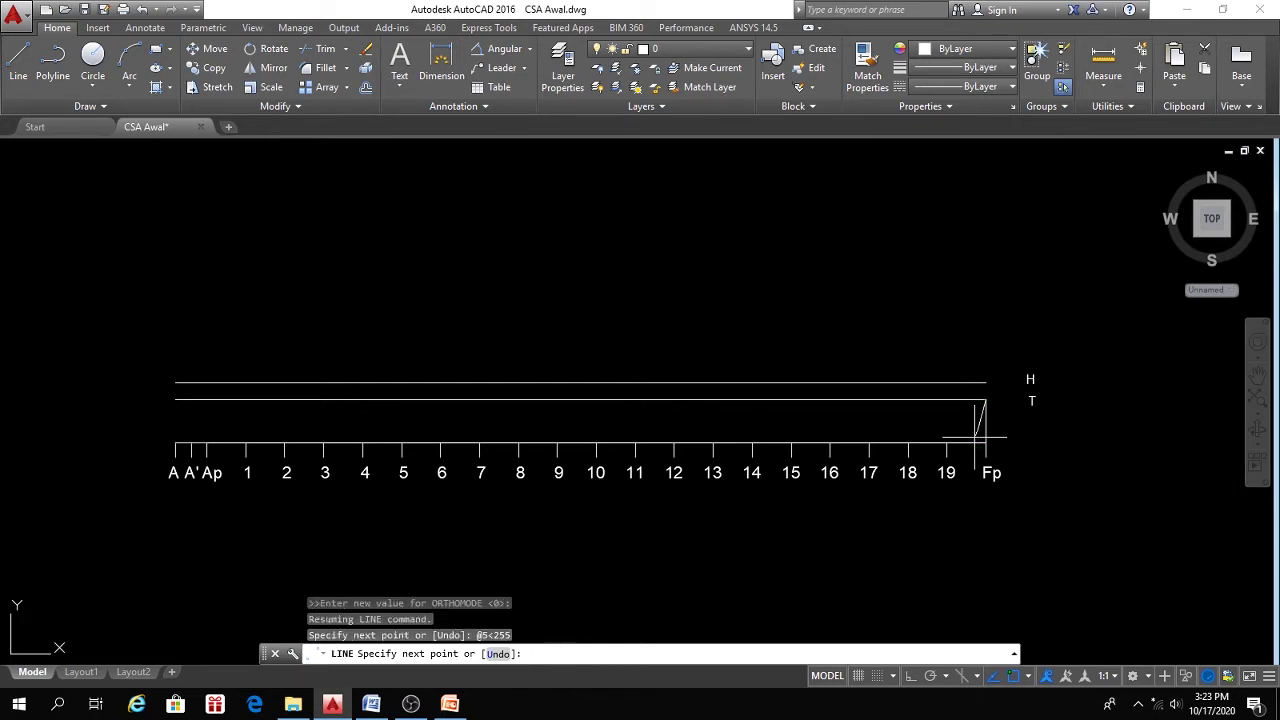
pyautogui.press('Return')
pyautogui.scroll(4, 990, 428)
pyautogui.scroll(2, 1000, 430)
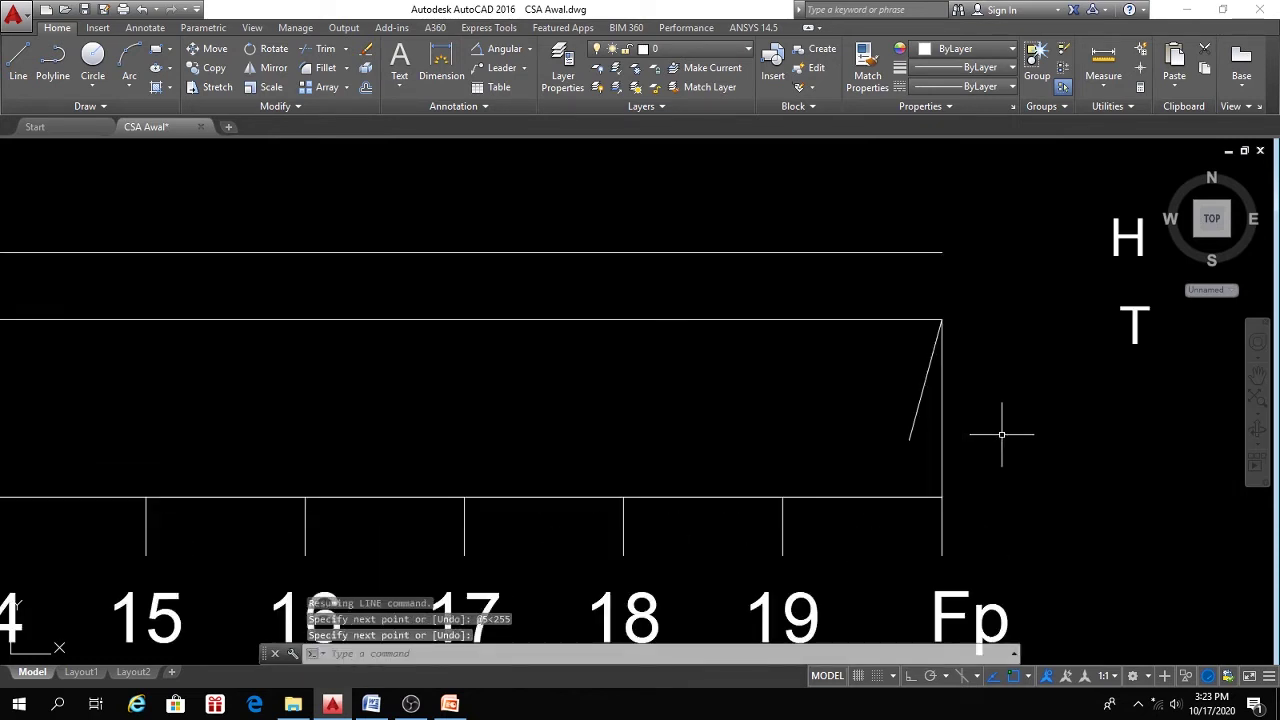
pyautogui.moveTo(1001, 434); pyautogui.dragTo(946, 420, button='middle')
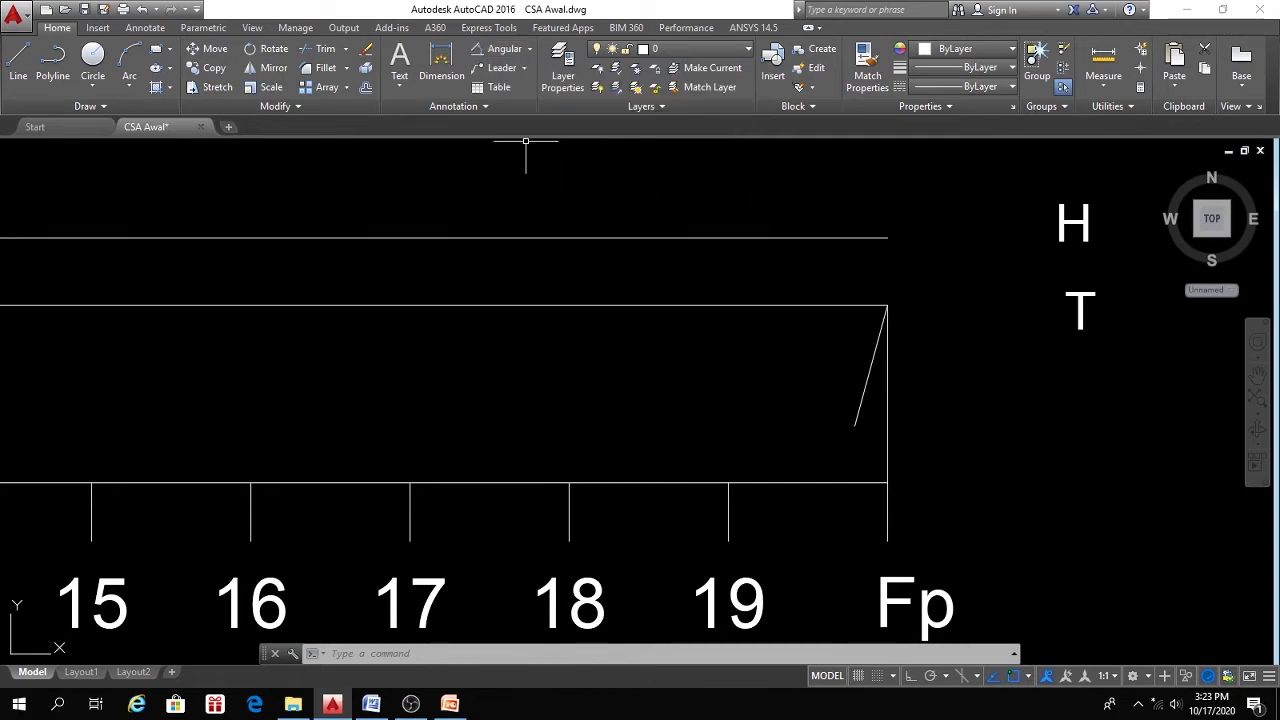
pyautogui.click(495, 49)
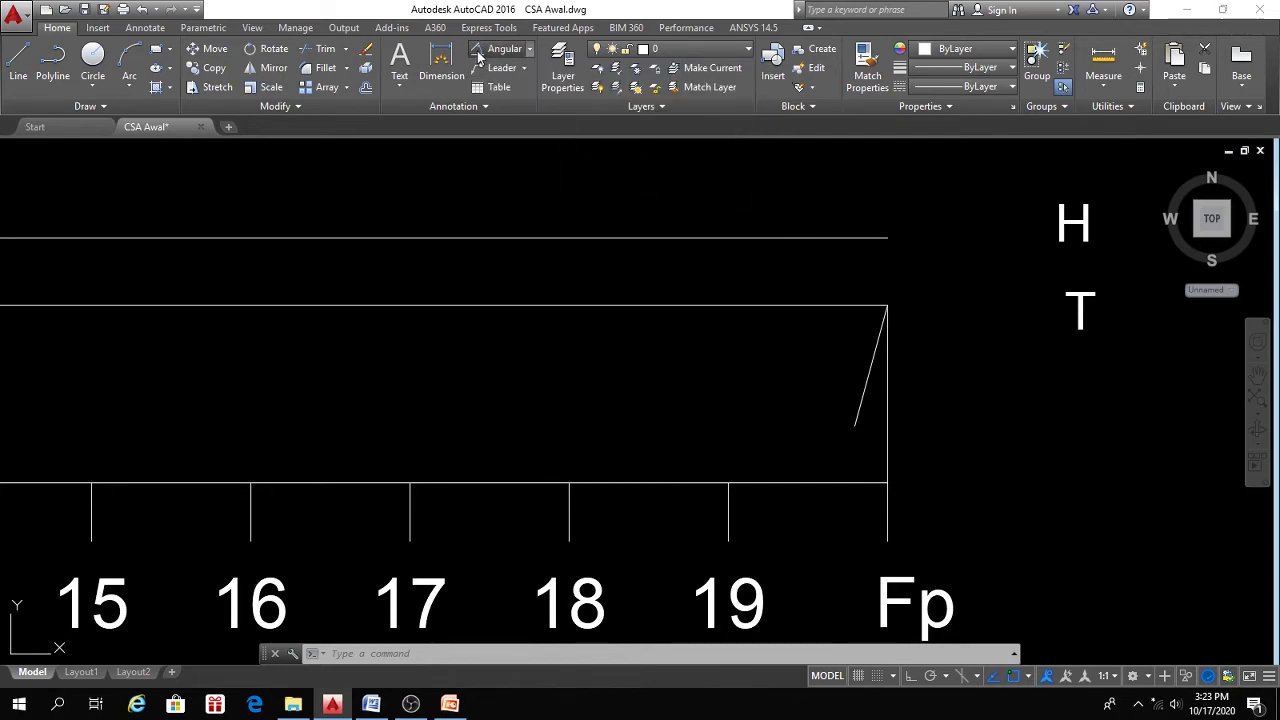
pyautogui.click(857, 409)
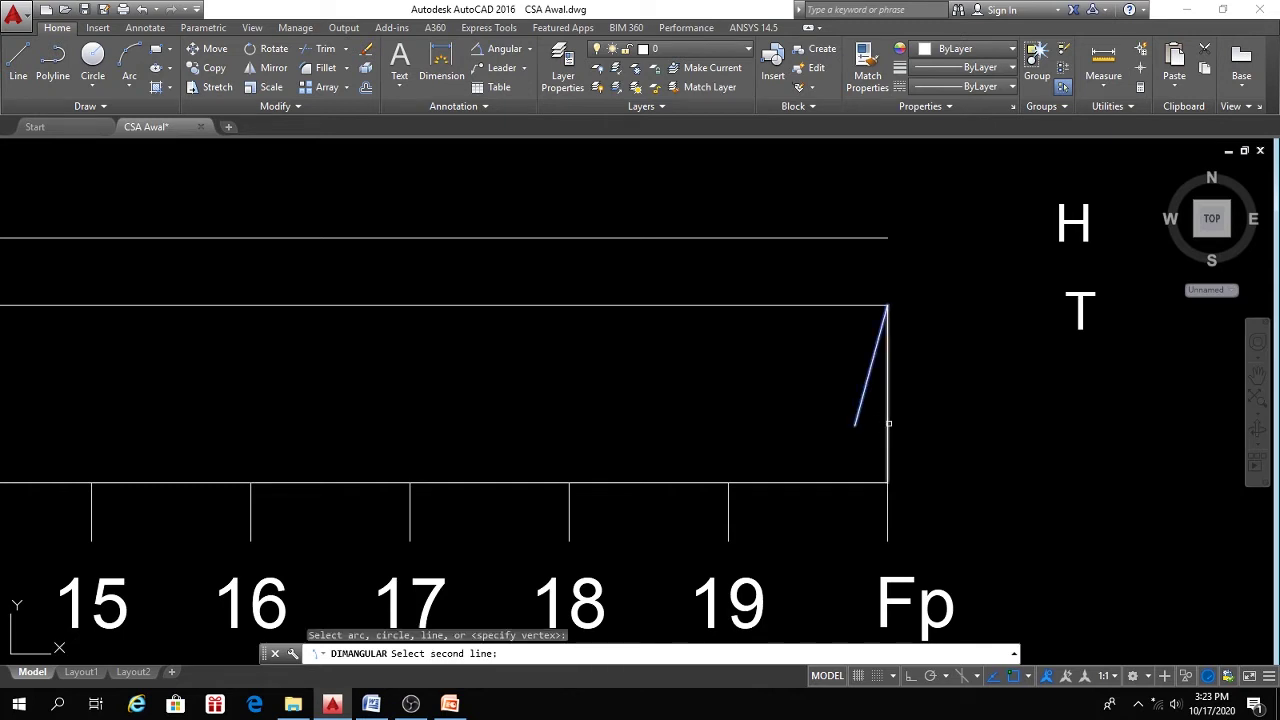
pyautogui.click(885, 412)
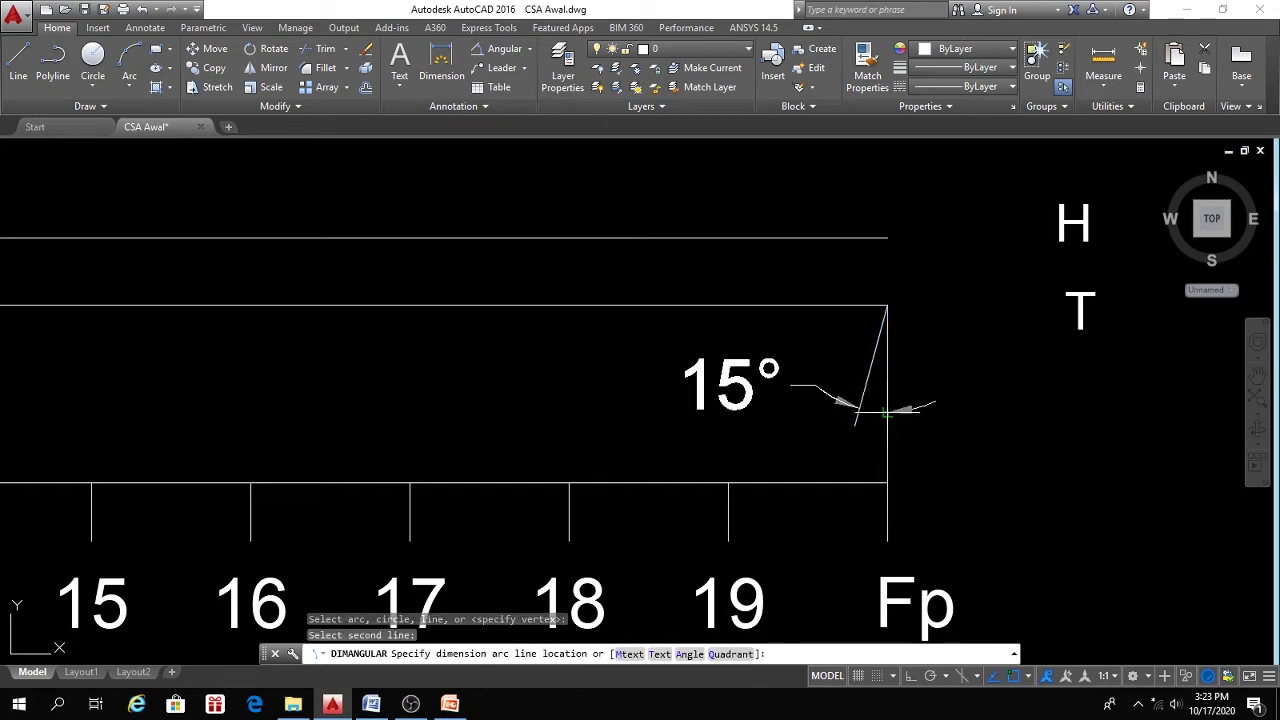
pyautogui.click(886, 411)
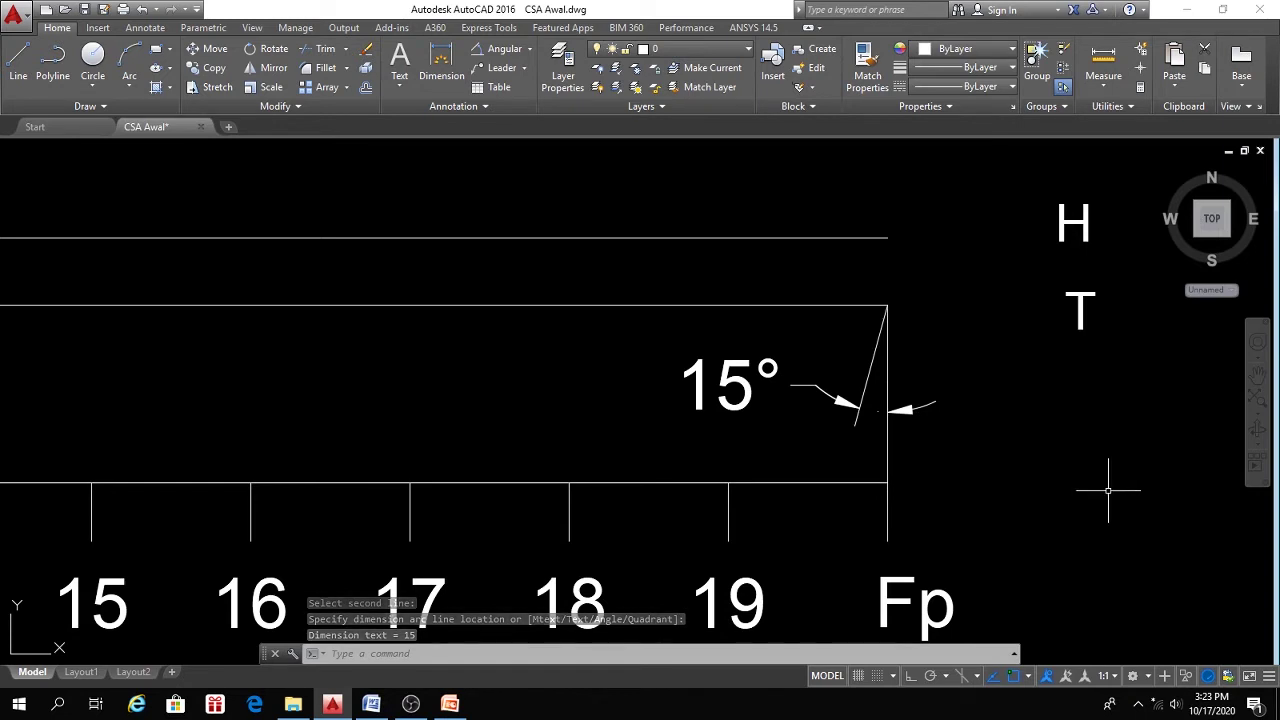
pyautogui.click(808, 350)
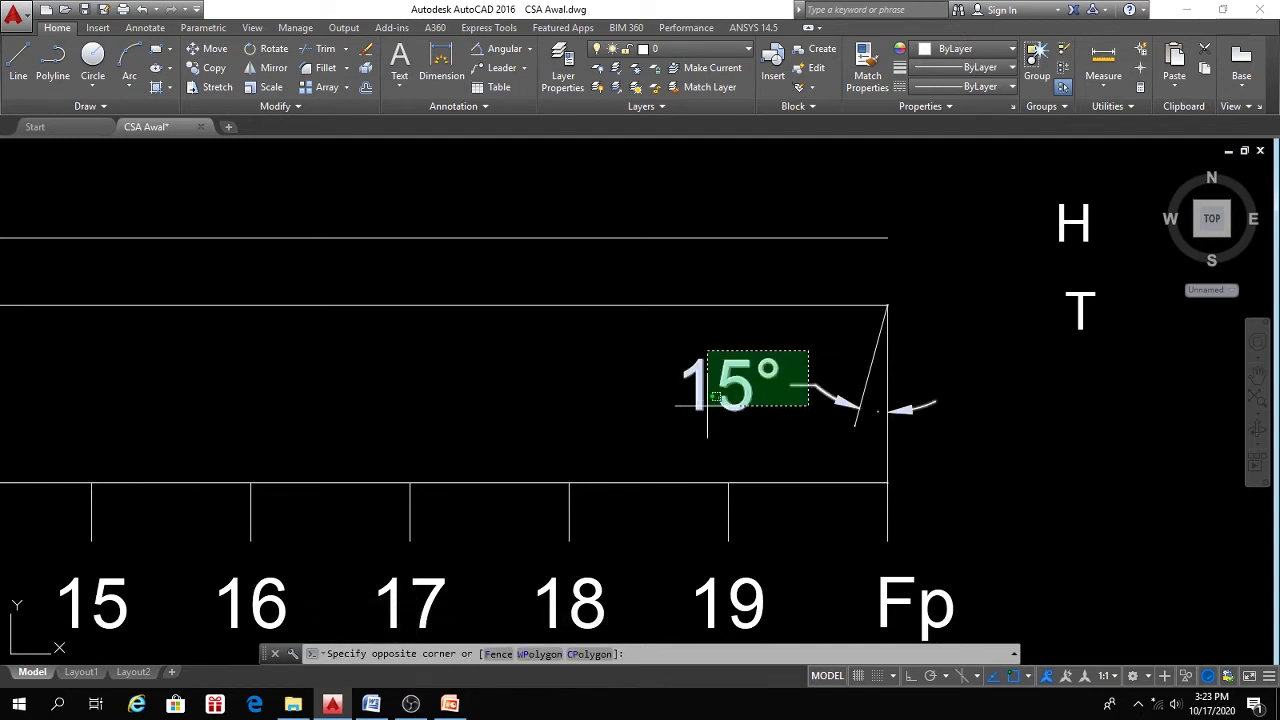
pyautogui.click(707, 405)
pyautogui.press('Delete')
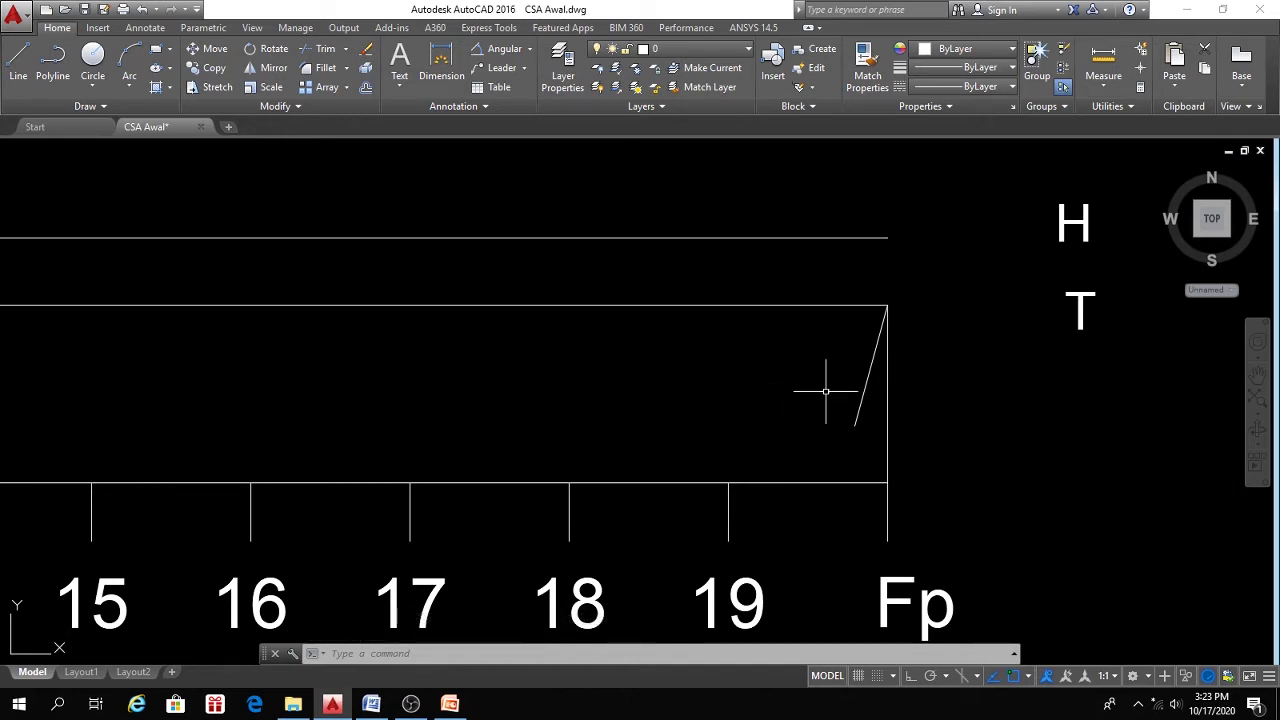
# - Place fit spline points from above H, through the T–Fp corner, down the raked line
pyautogui.click(104, 106)
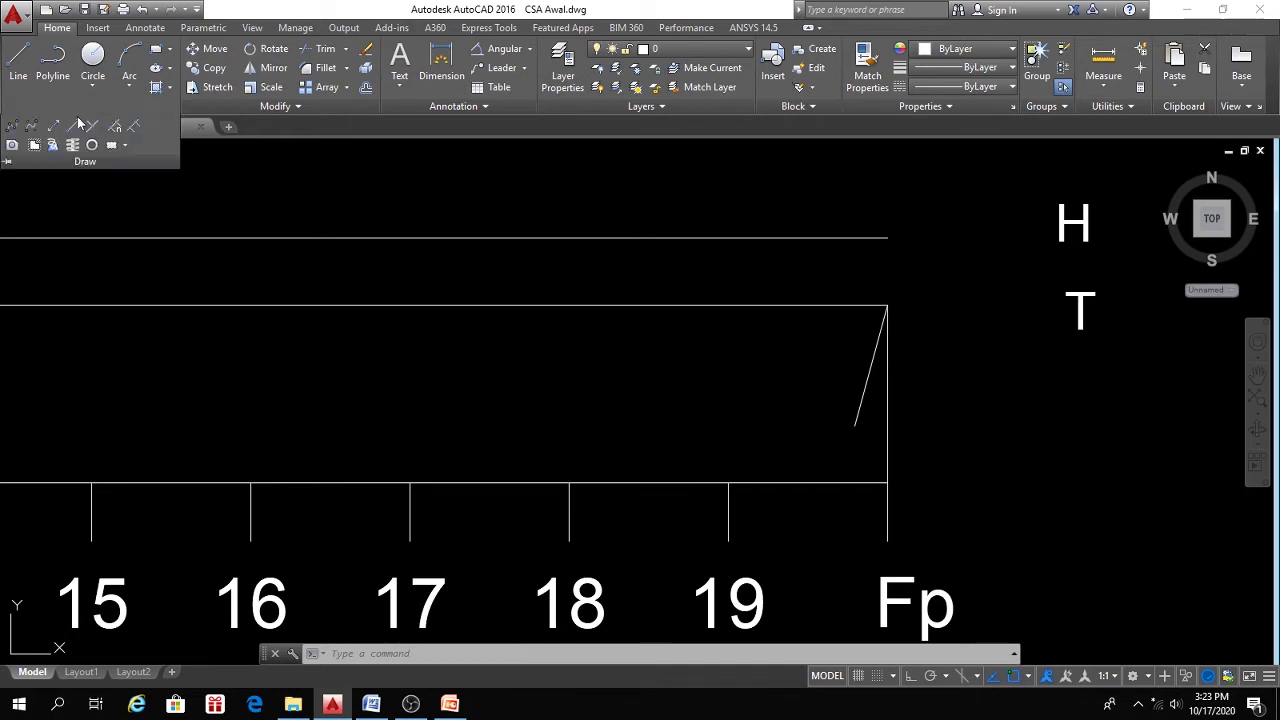
pyautogui.click(13, 127)
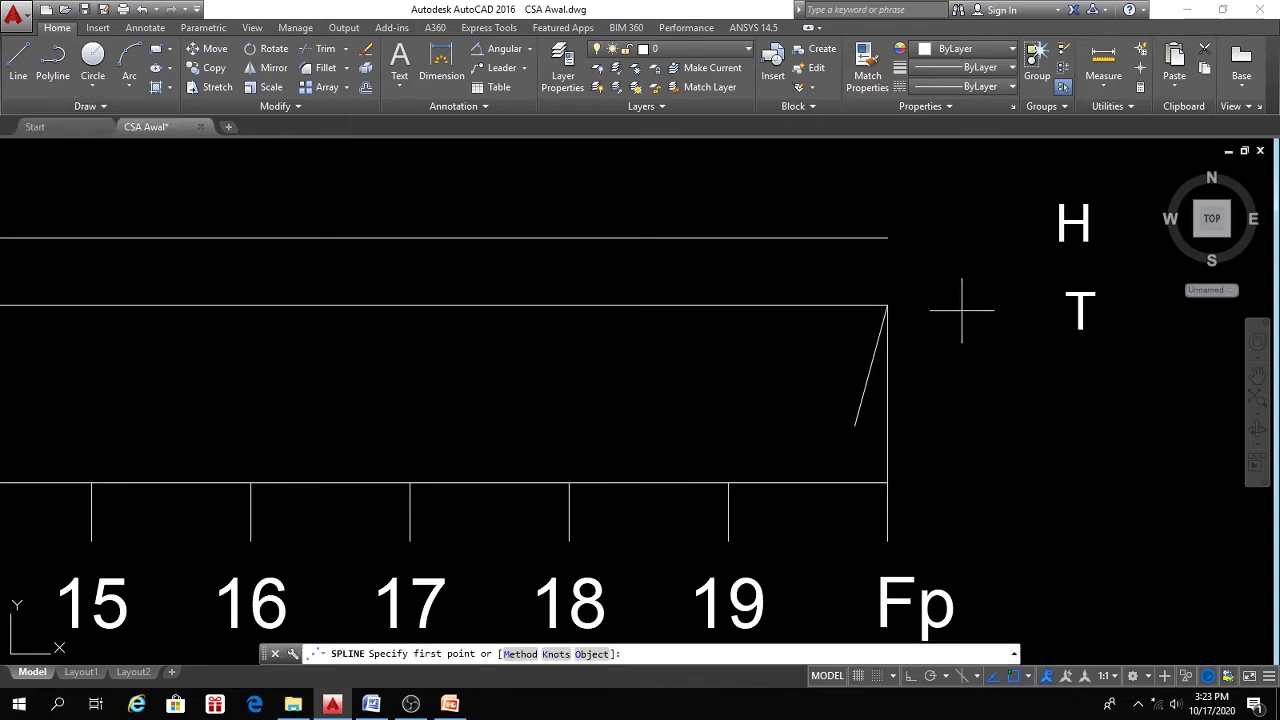
pyautogui.click(1005, 180)
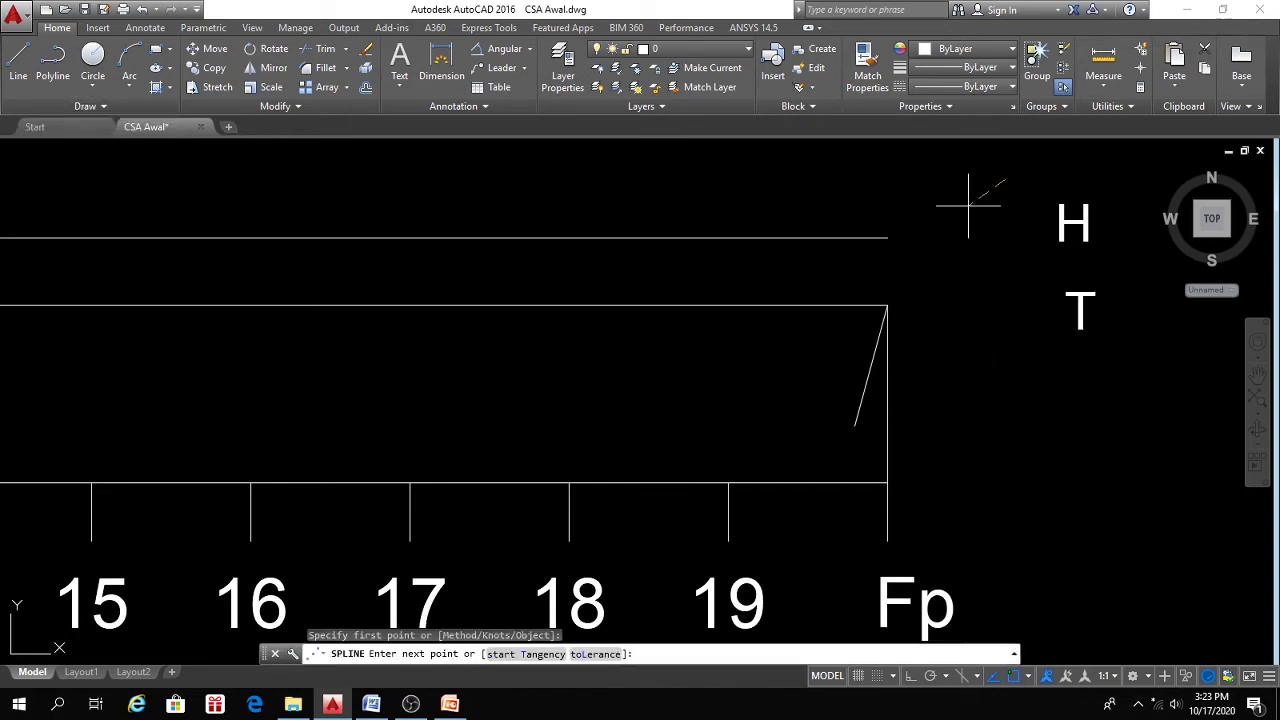
pyautogui.click(941, 237)
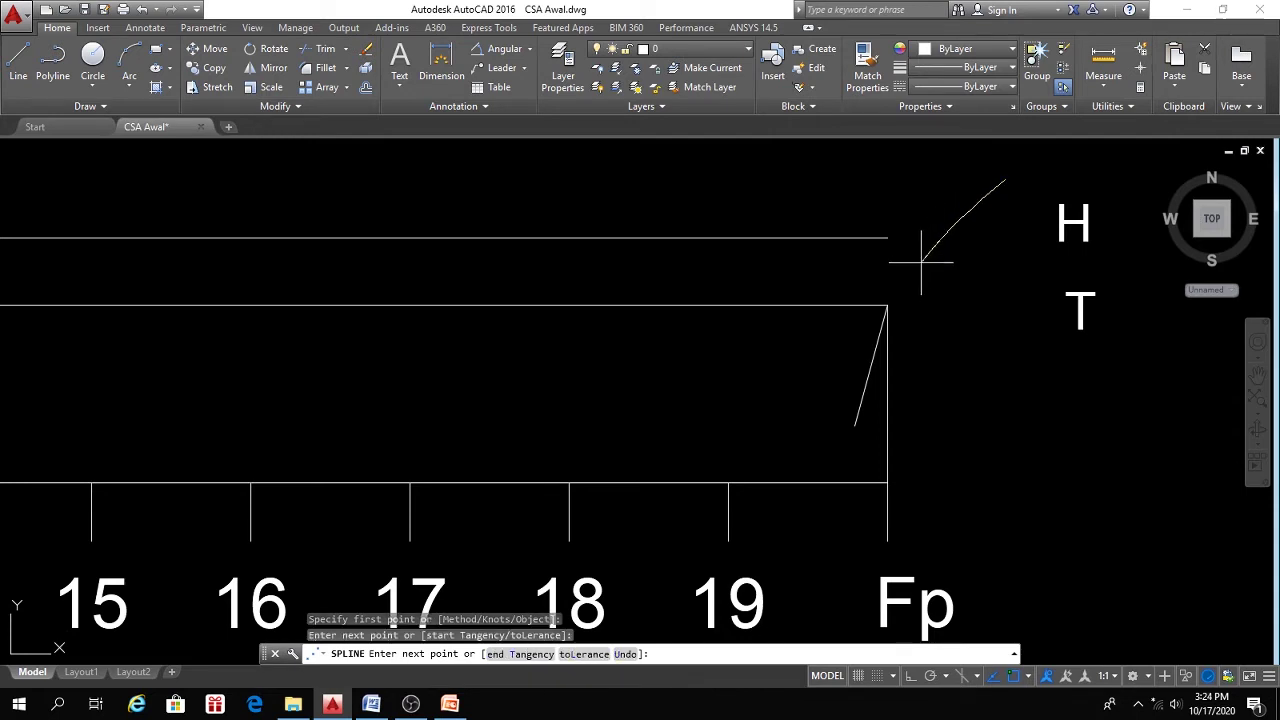
pyautogui.click(898, 289)
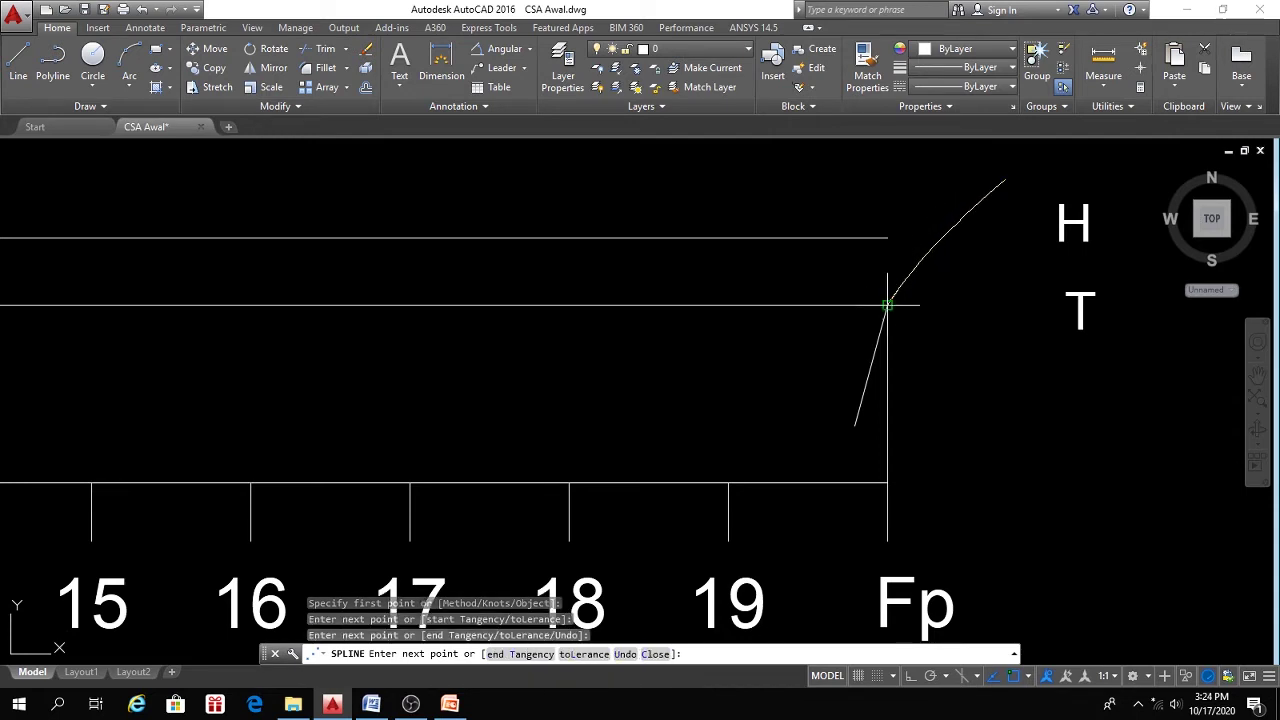
pyautogui.click(887, 305)
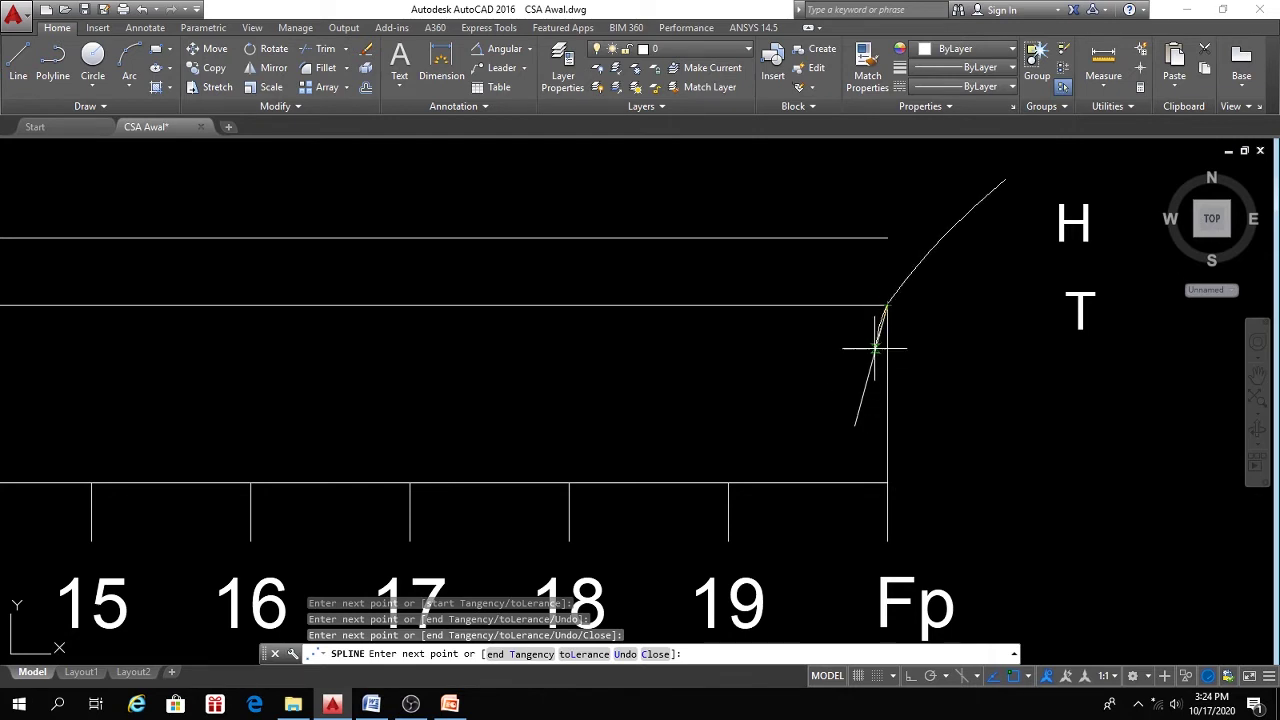
pyautogui.click(874, 347)
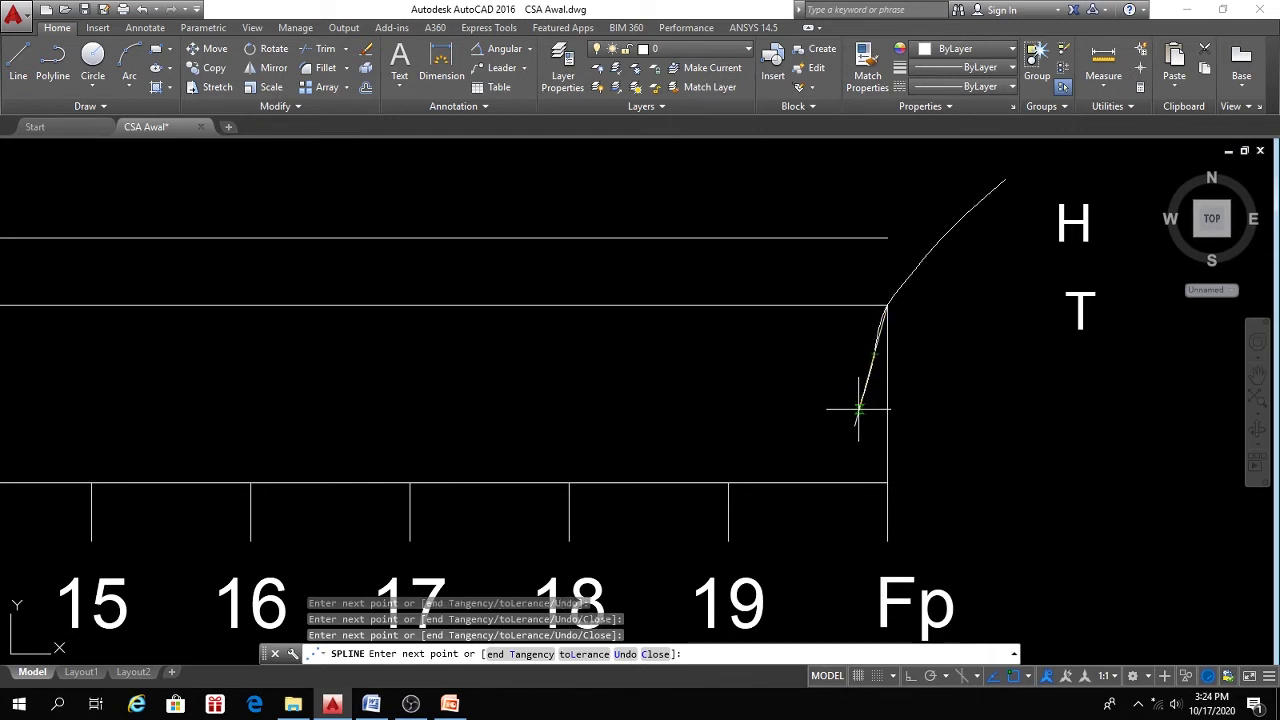
pyautogui.click(858, 410)
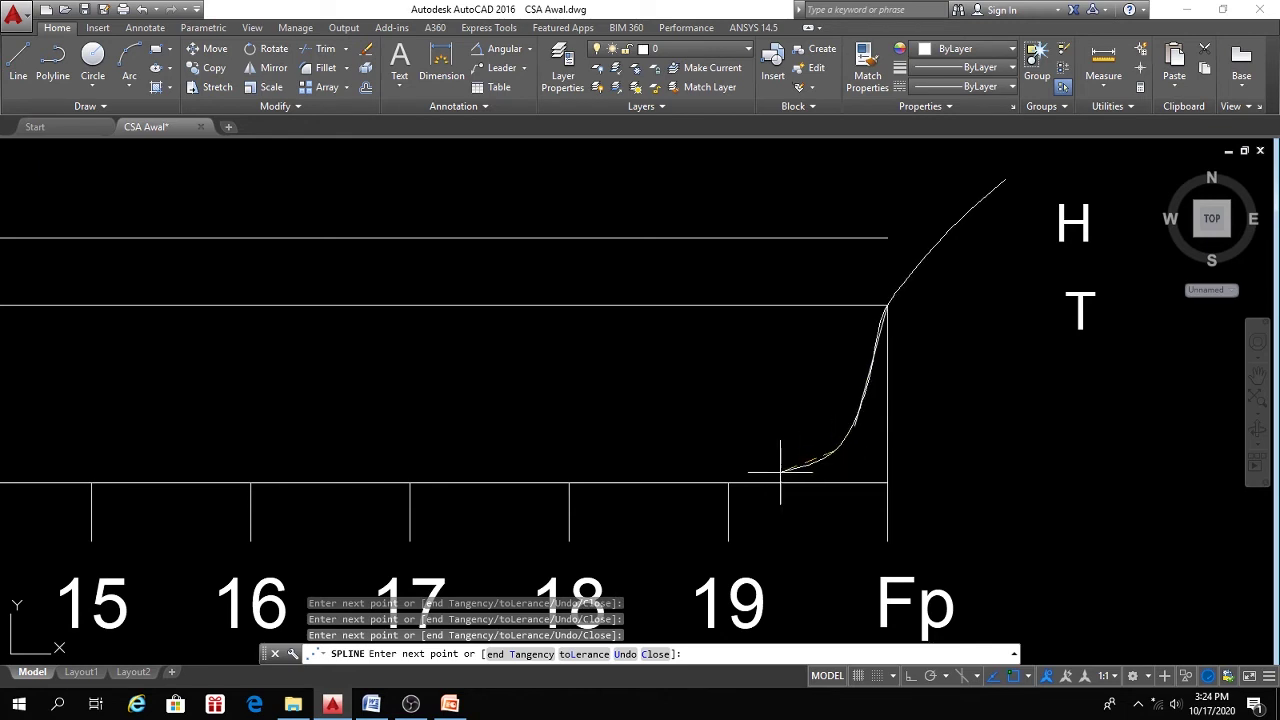
pyautogui.scroll(3, 688, 473)
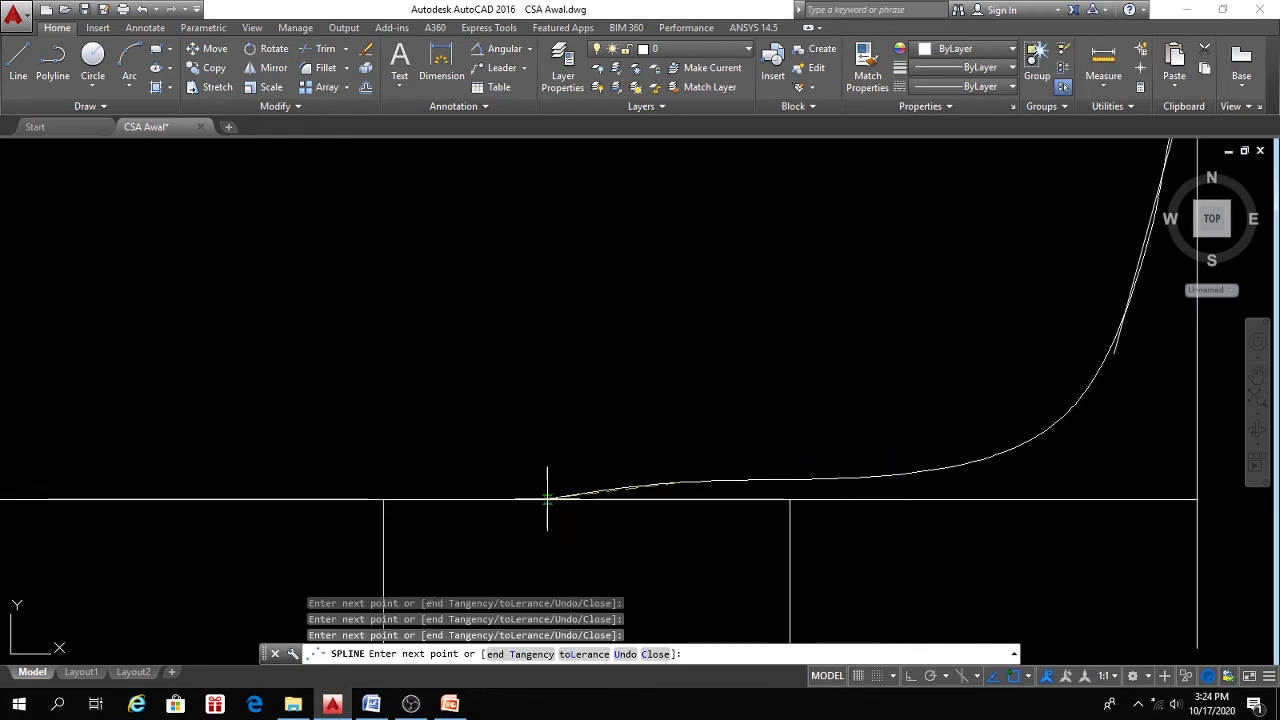
# - End the bow spline on the baseline and reposition its upper fit points
pyautogui.click(392, 499)
pyautogui.press('Return')
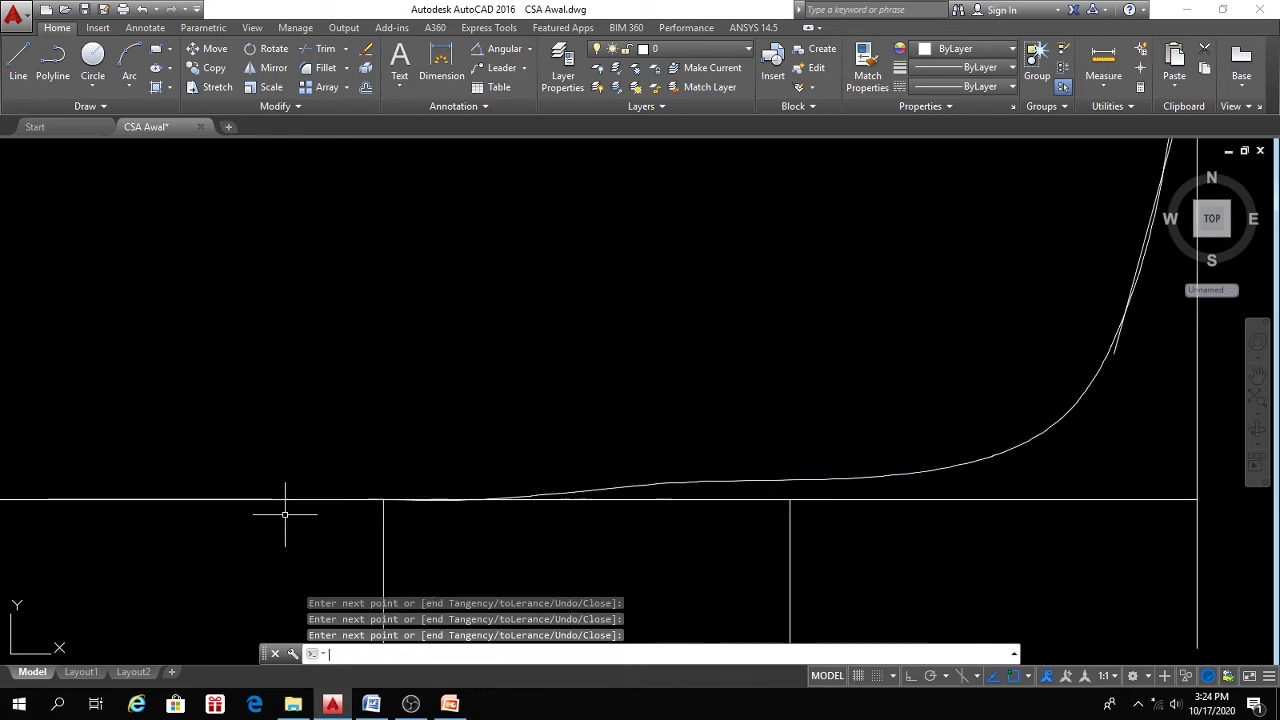
pyautogui.click(813, 465)
pyautogui.click(767, 486)
pyautogui.scroll(2, 700, 480)
pyautogui.click(646, 499)
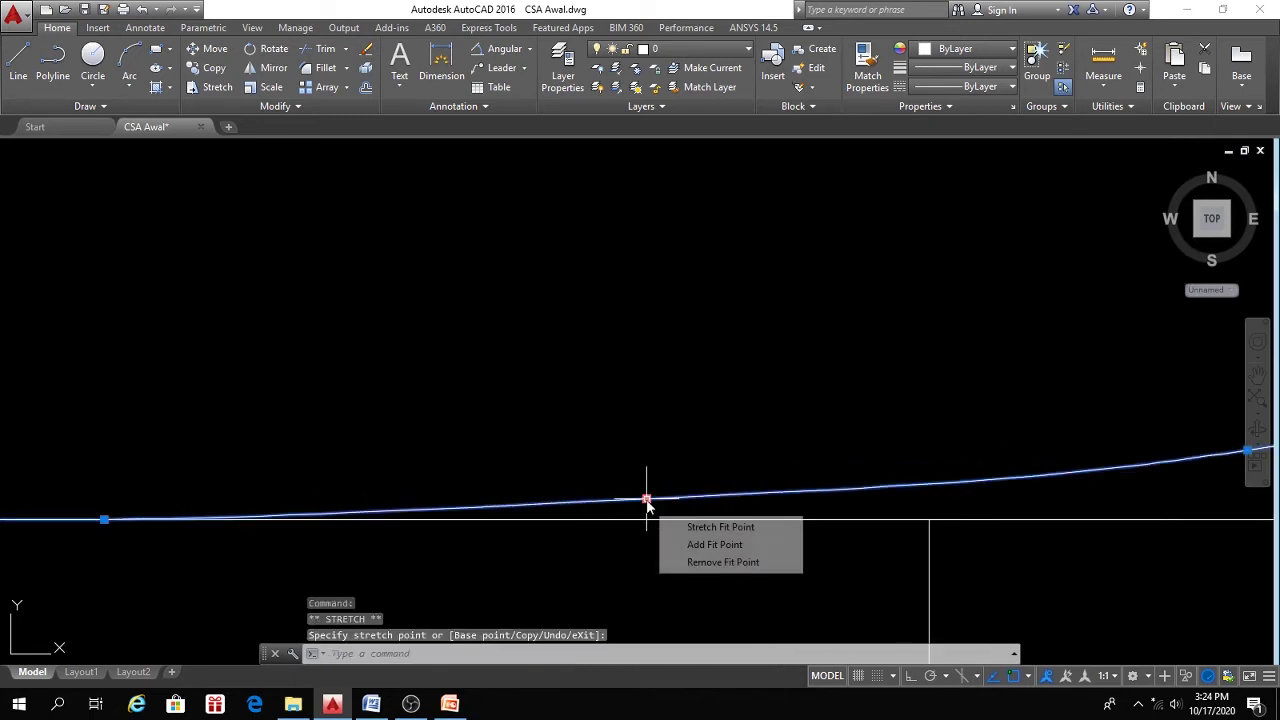
pyautogui.scroll(-3, 646, 503)
pyautogui.scroll(1, 800, 457)
pyautogui.scroll(-1, 737, 514)
pyautogui.moveTo(834, 349); pyautogui.dragTo(826, 396, button='middle')
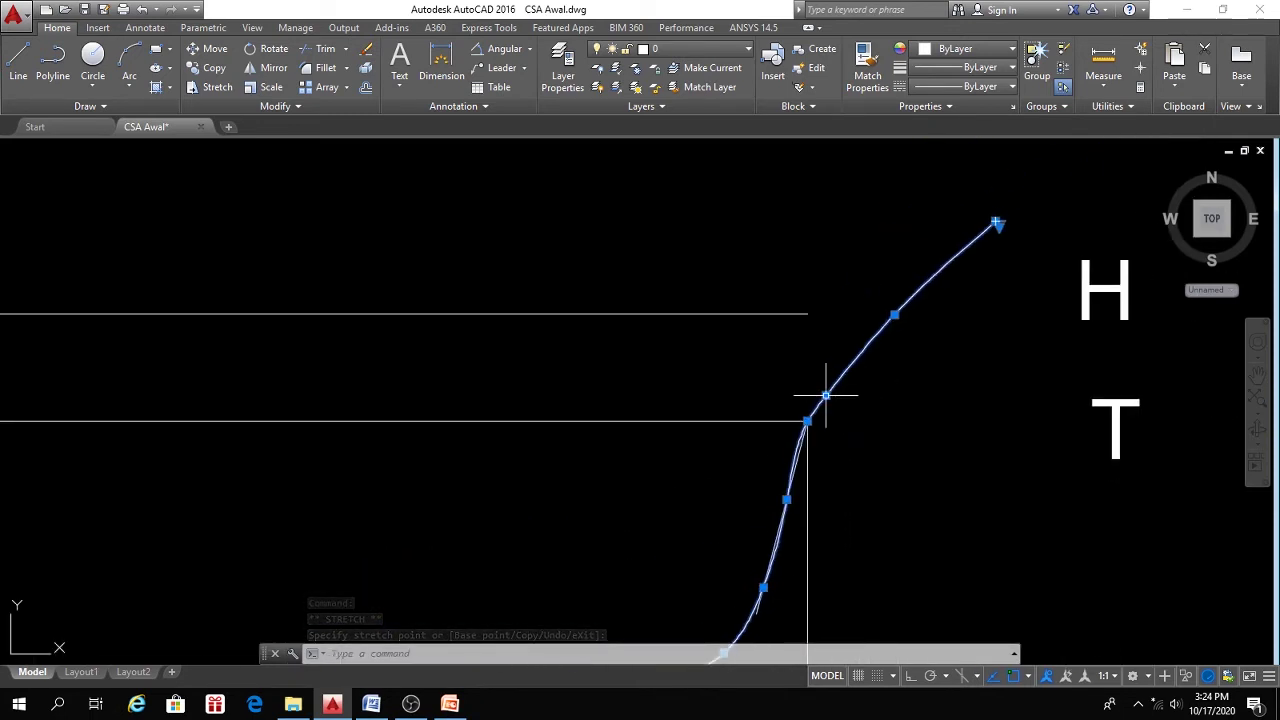
pyautogui.click(826, 368)
pyautogui.click(894, 315)
pyautogui.click(874, 291)
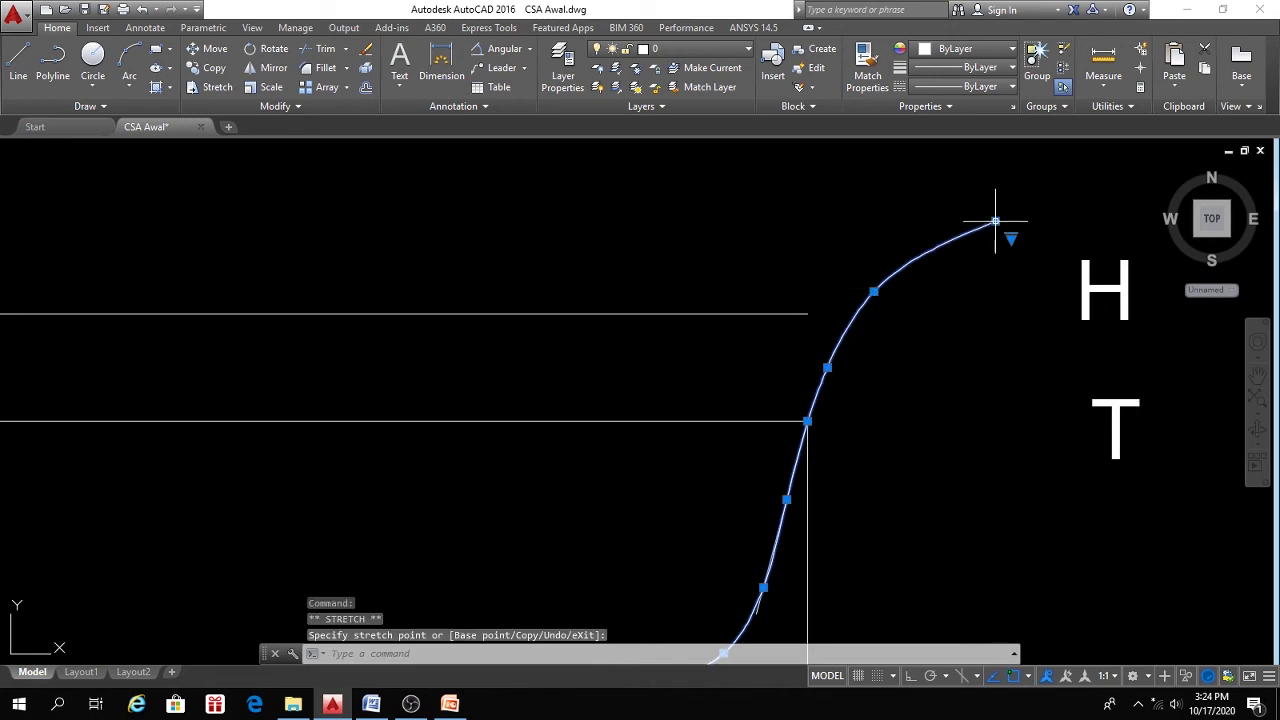
pyautogui.click(995, 221)
# - Move the fit points around the lower bend to smooth the rake into the curve
pyautogui.click(990, 218)
pyautogui.moveTo(786, 502); pyautogui.dragTo(766, 380, button='middle')
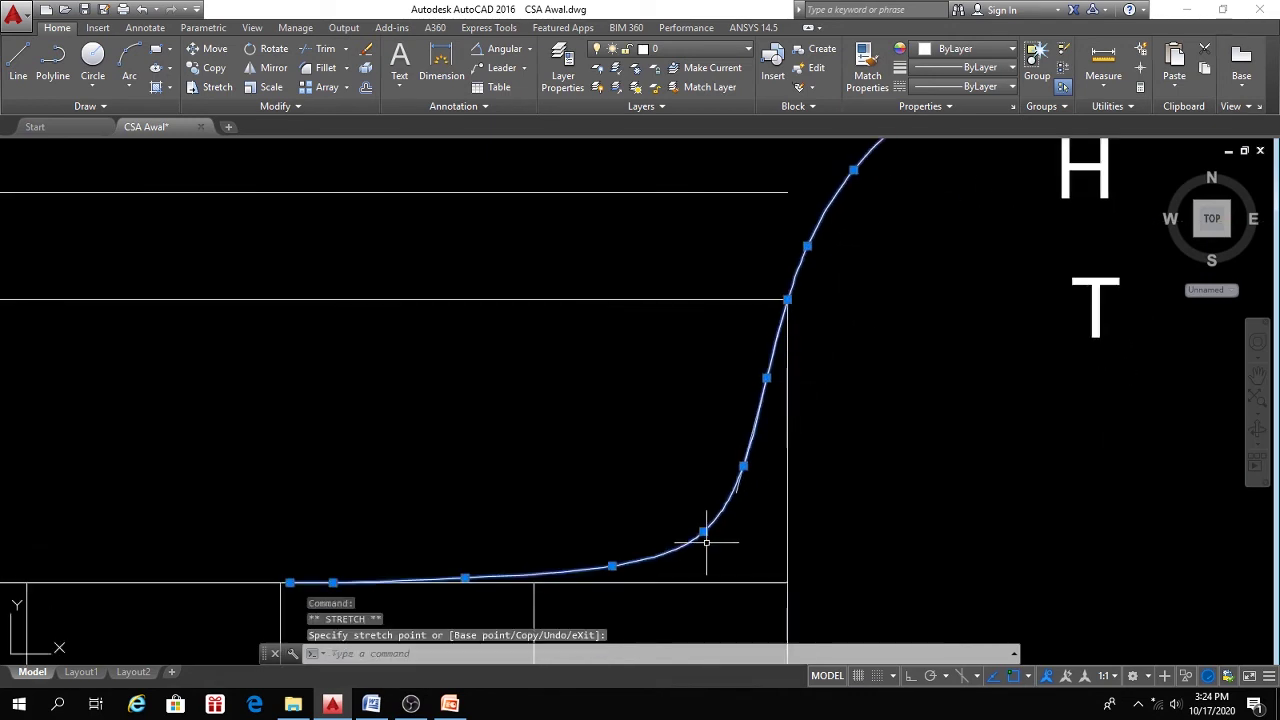
pyautogui.moveTo(706, 541); pyautogui.dragTo(643, 523, button='middle')
pyautogui.scroll(-2, 643, 523)
pyautogui.scroll(2, 737, 506)
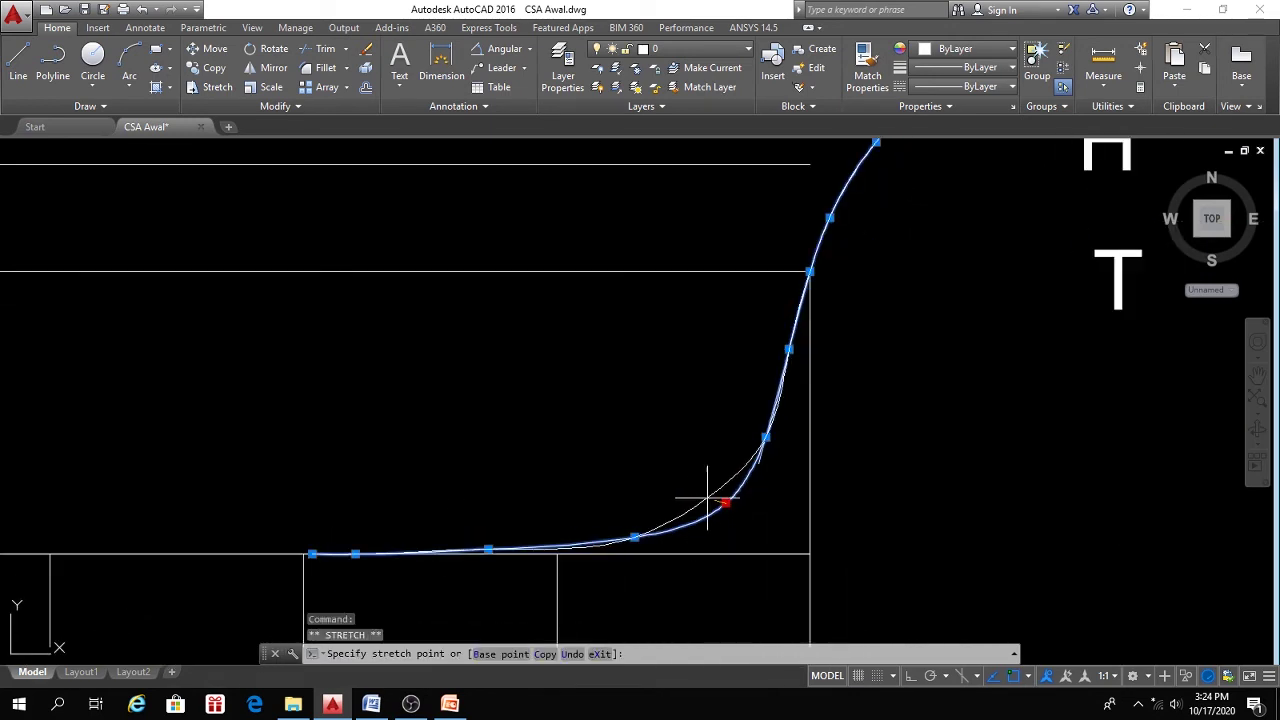
pyautogui.click(707, 497)
pyautogui.click(633, 535)
pyautogui.click(622, 528)
pyautogui.click(763, 438)
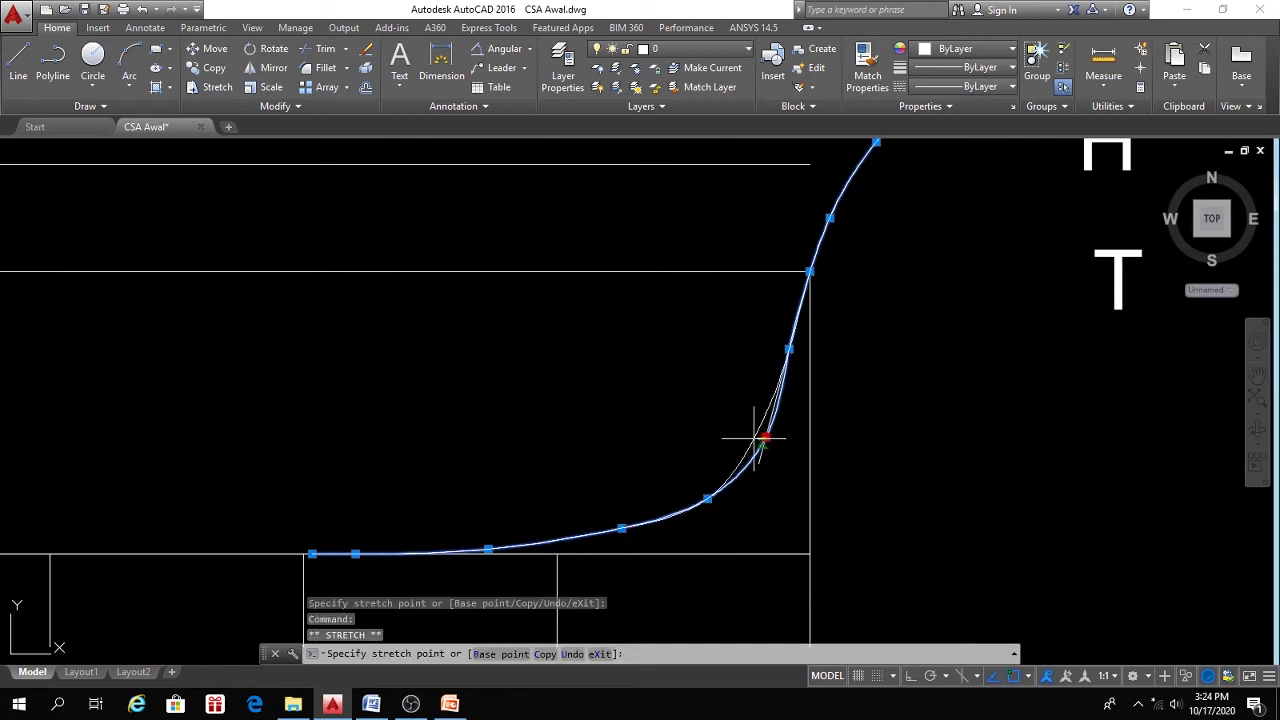
pyautogui.click(766, 437)
pyautogui.scroll(-2, 880, 410)
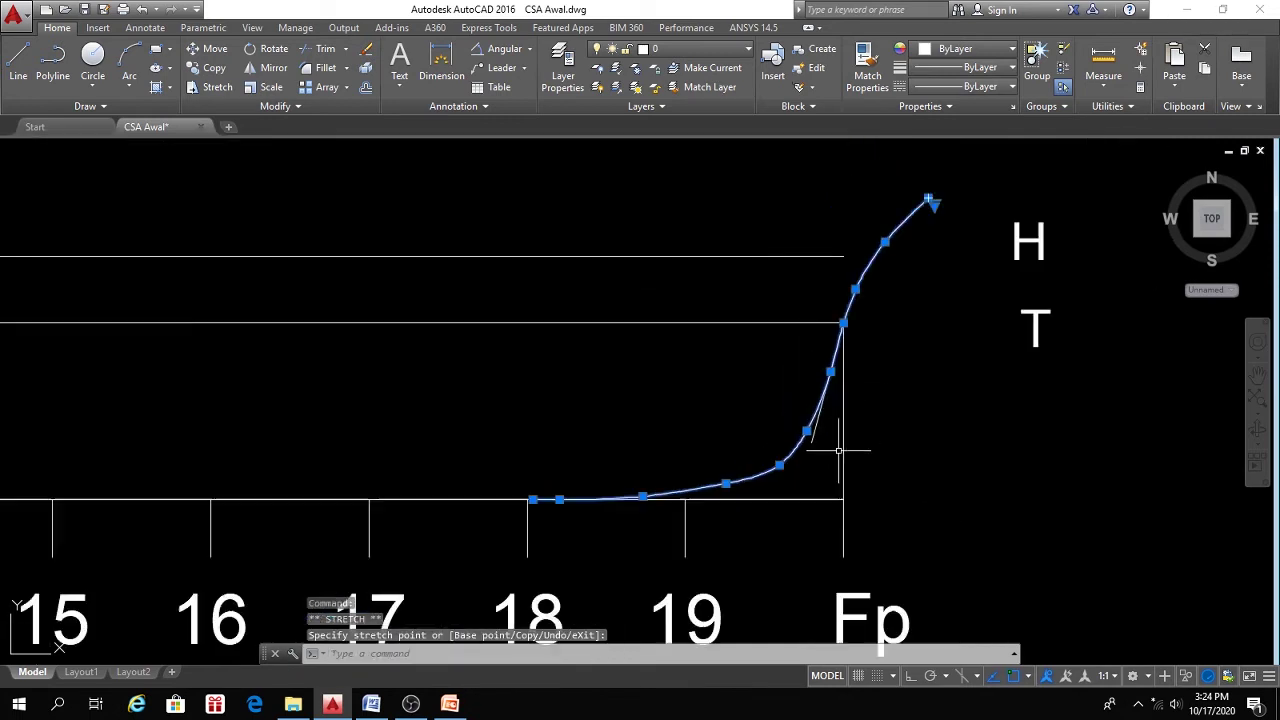
pyautogui.scroll(4, 650, 510)
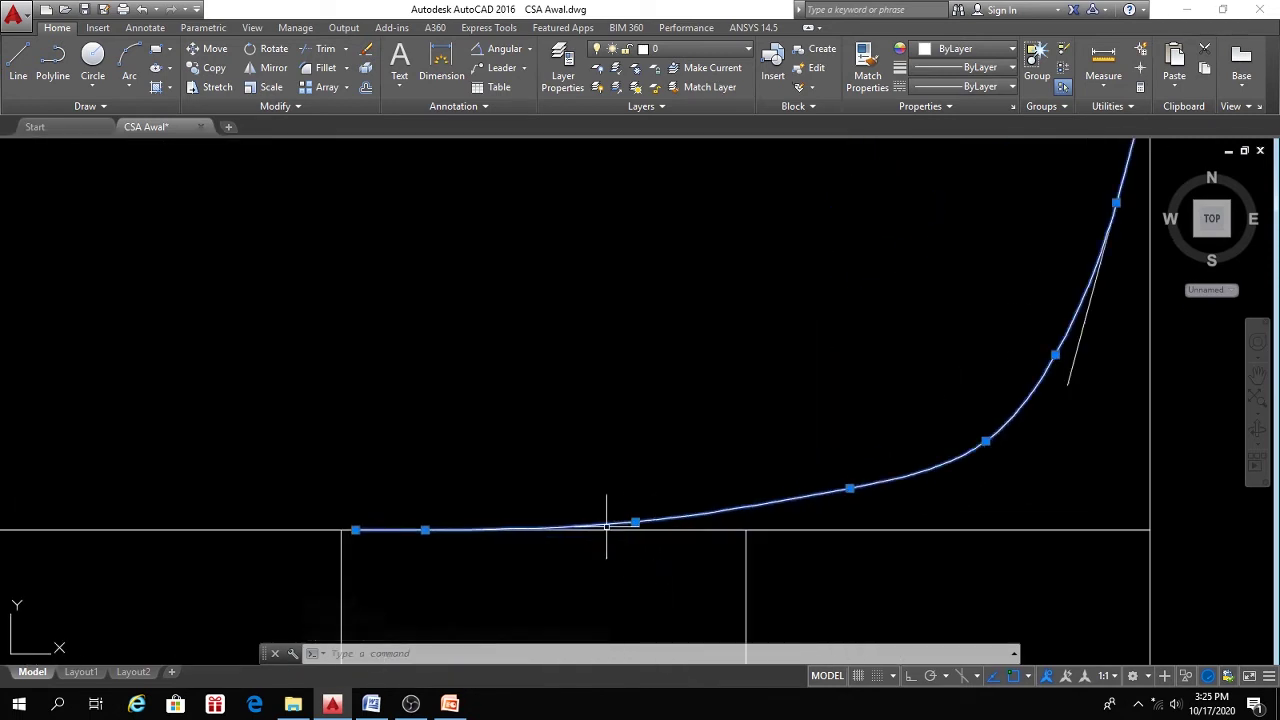
# - Adjust the lowest fit points near the baseline and view the whole bow curve
pyautogui.click(425, 530)
pyautogui.scroll(2, 434, 530)
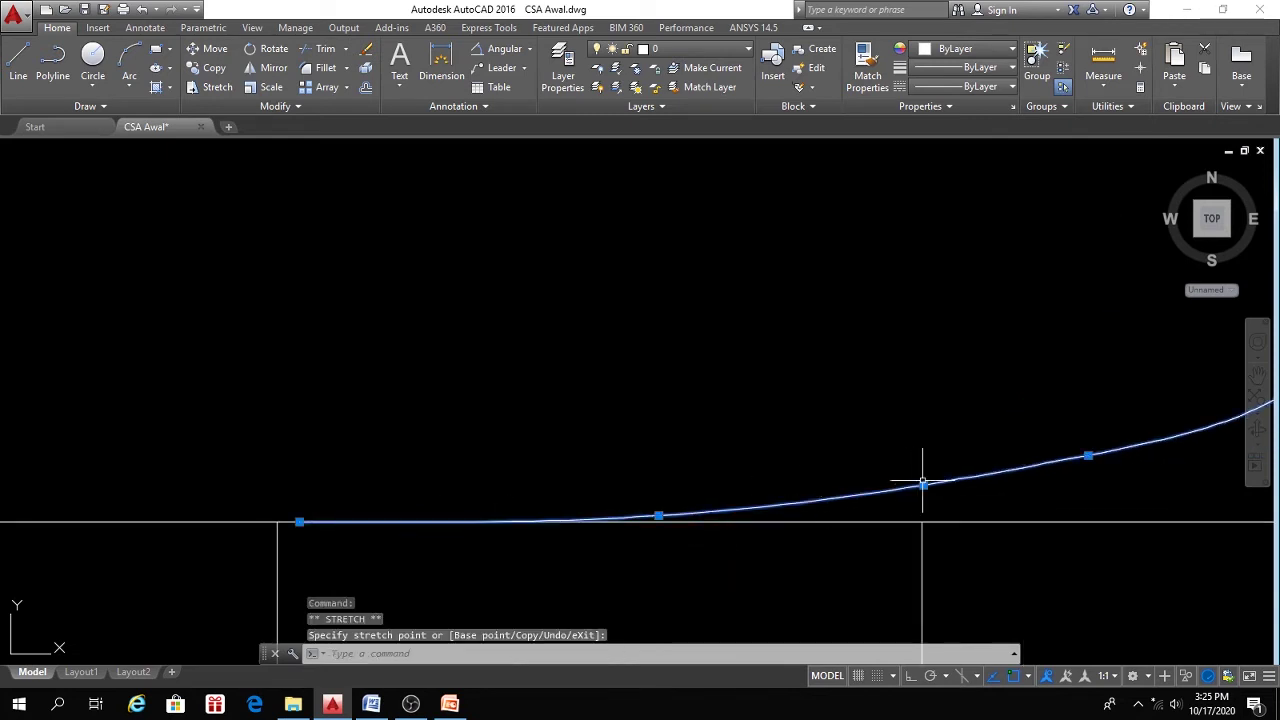
pyautogui.click(922, 483)
pyautogui.scroll(1, 690, 514)
pyautogui.click(694, 514)
pyautogui.scroll(-3, 712, 519)
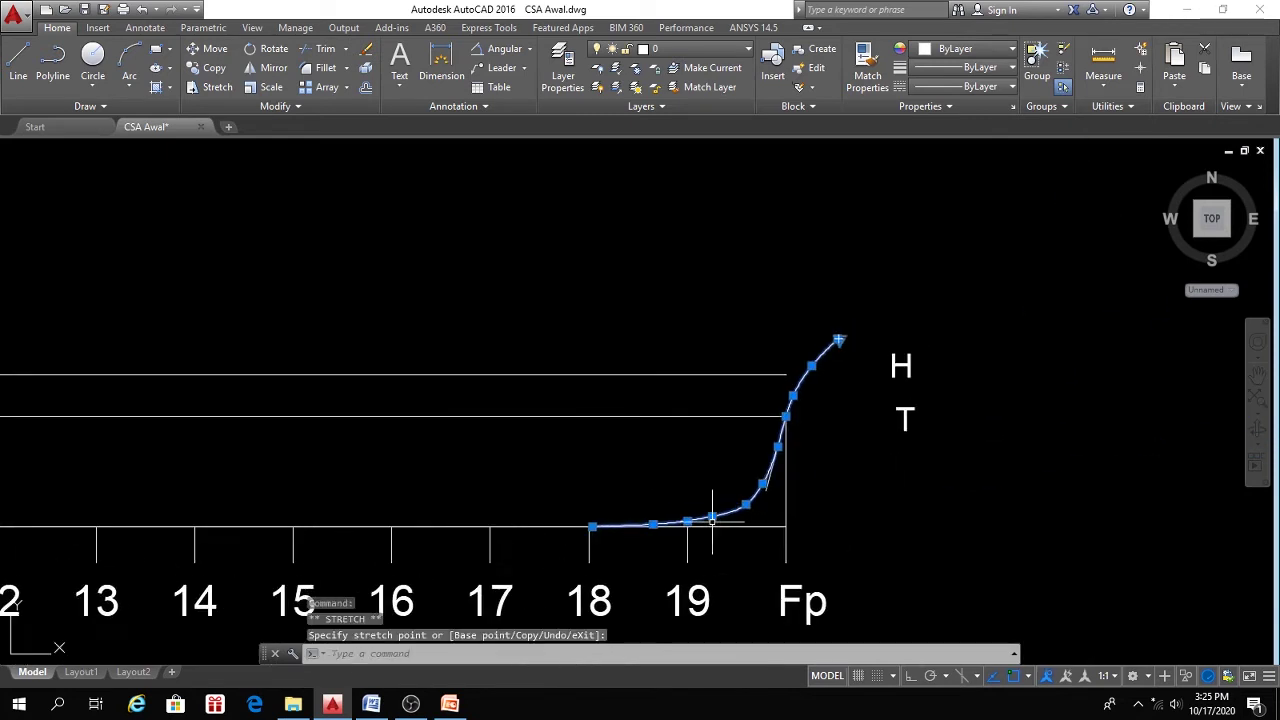
pyautogui.scroll(2, 749, 486)
pyautogui.scroll(3, 694, 500)
pyautogui.scroll(2, 780, 481)
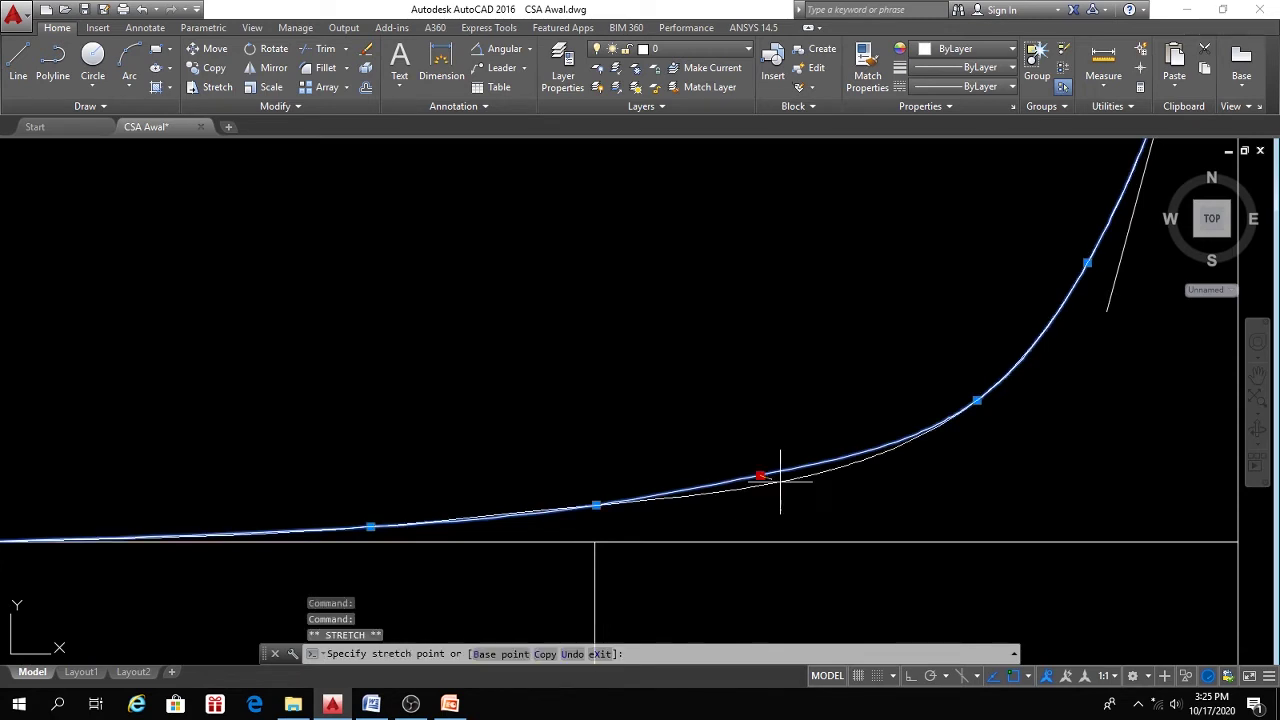
pyautogui.scroll(2, 771, 474)
pyautogui.click(766, 478)
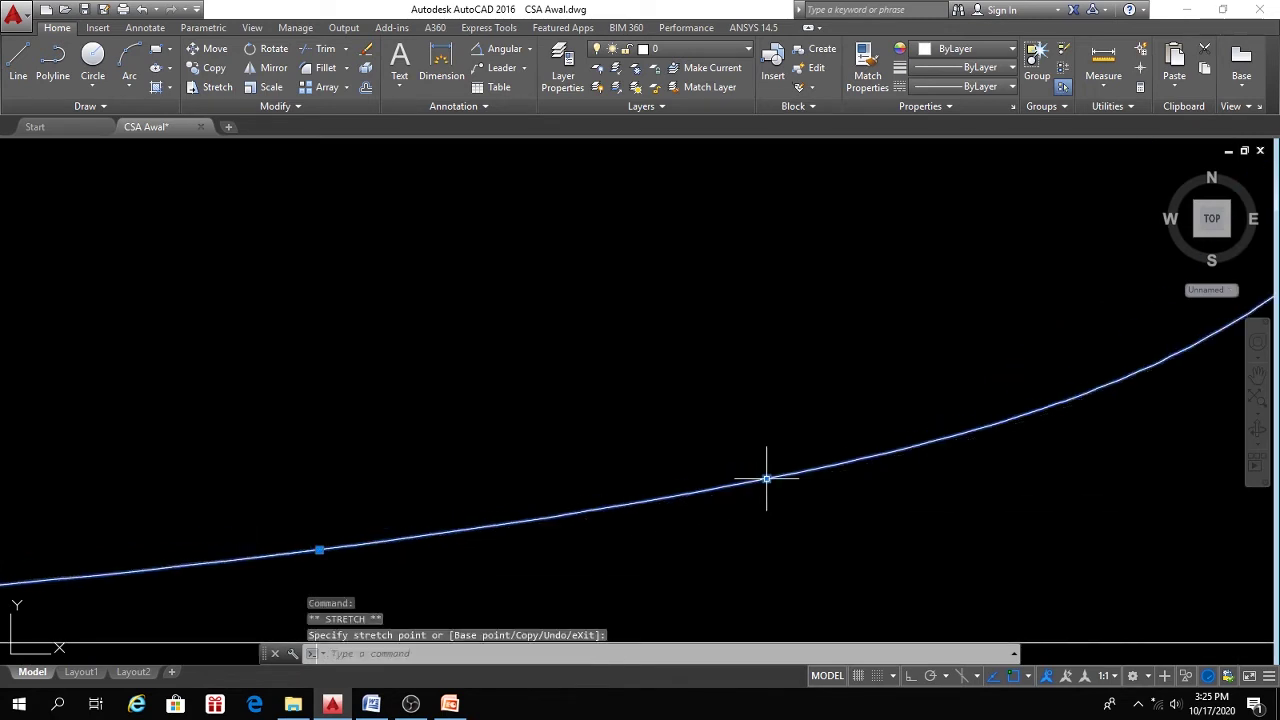
pyautogui.press('Escape')
pyautogui.scroll(-3, 731, 497)
pyautogui.moveTo(725, 500); pyautogui.dragTo(637, 505, button='middle')
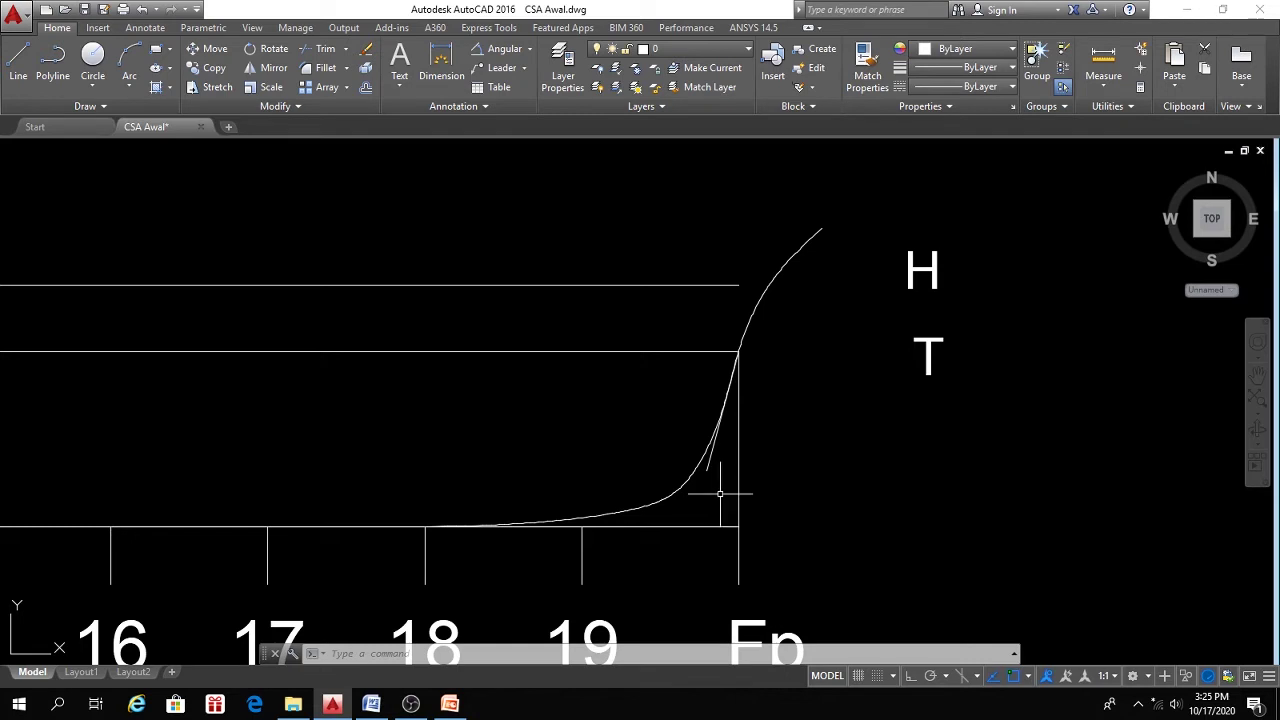
# - Erase the short construction line beside the bow spline at Fp and recentre on the bow
pyautogui.click(708, 466)
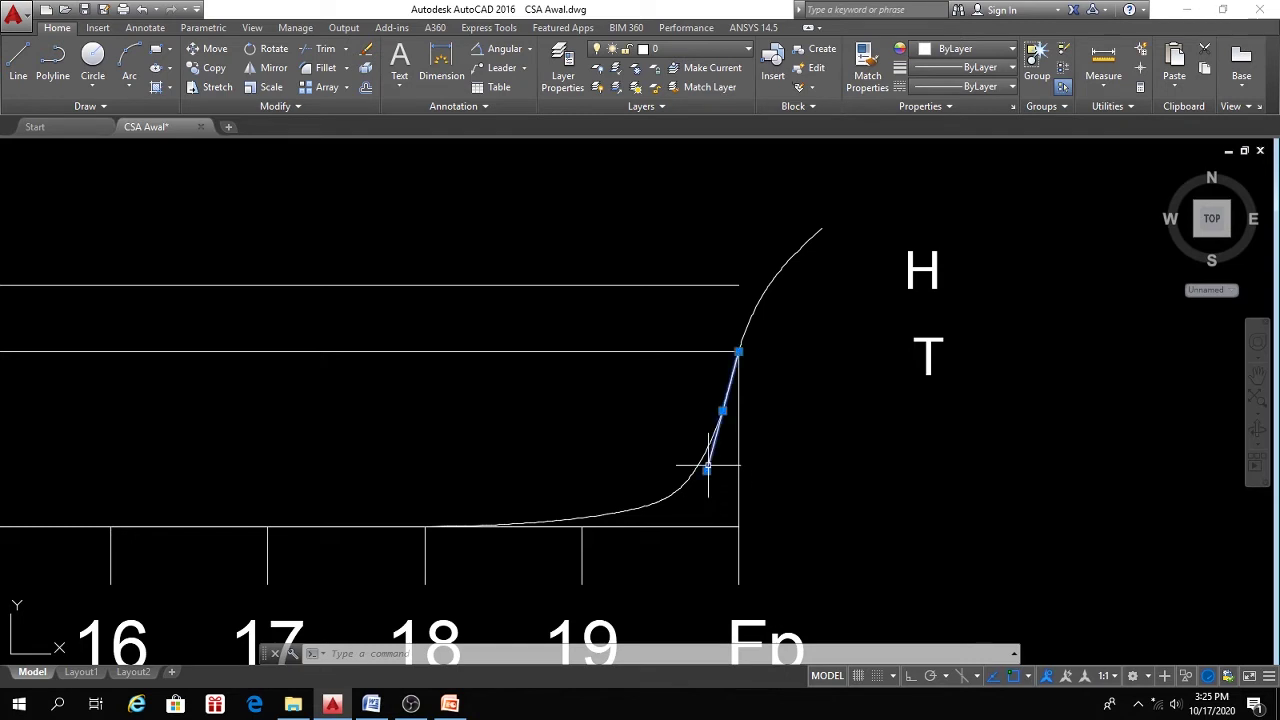
pyautogui.write('e')
pyautogui.press('Return')
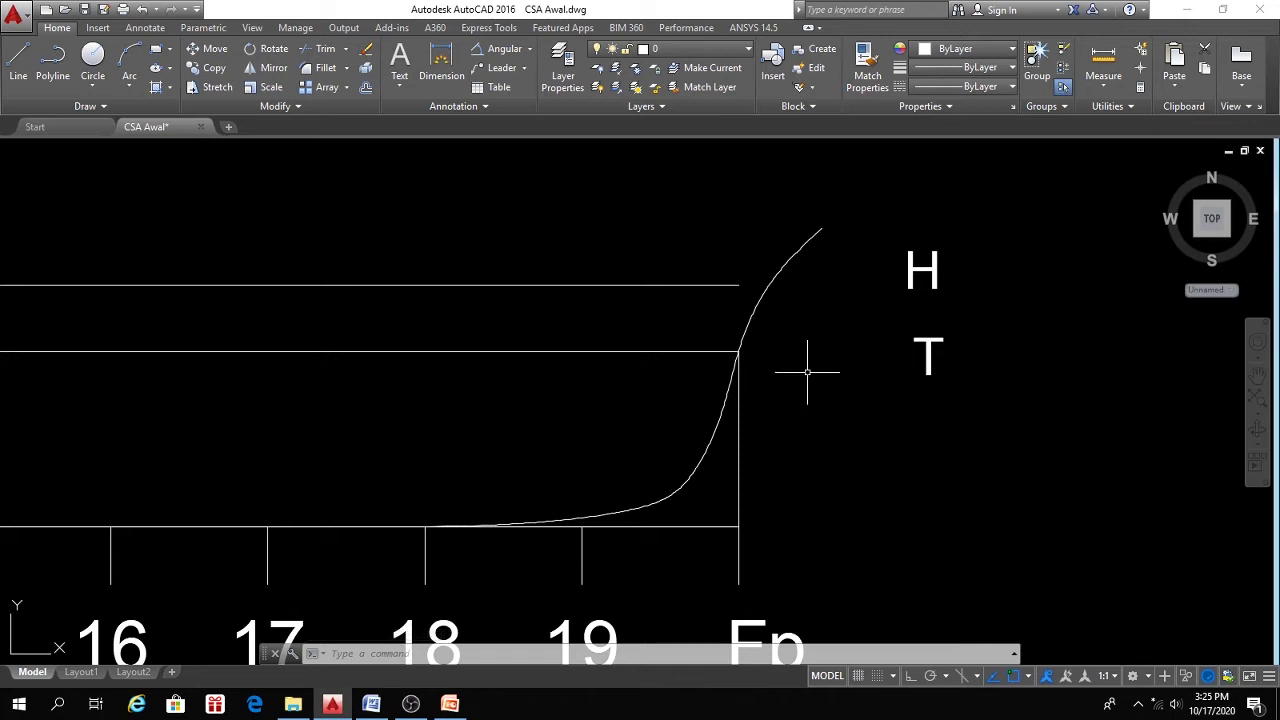
pyautogui.scroll(-4, 806, 379)
pyautogui.moveTo(777, 417); pyautogui.dragTo(785, 451, button='middle')
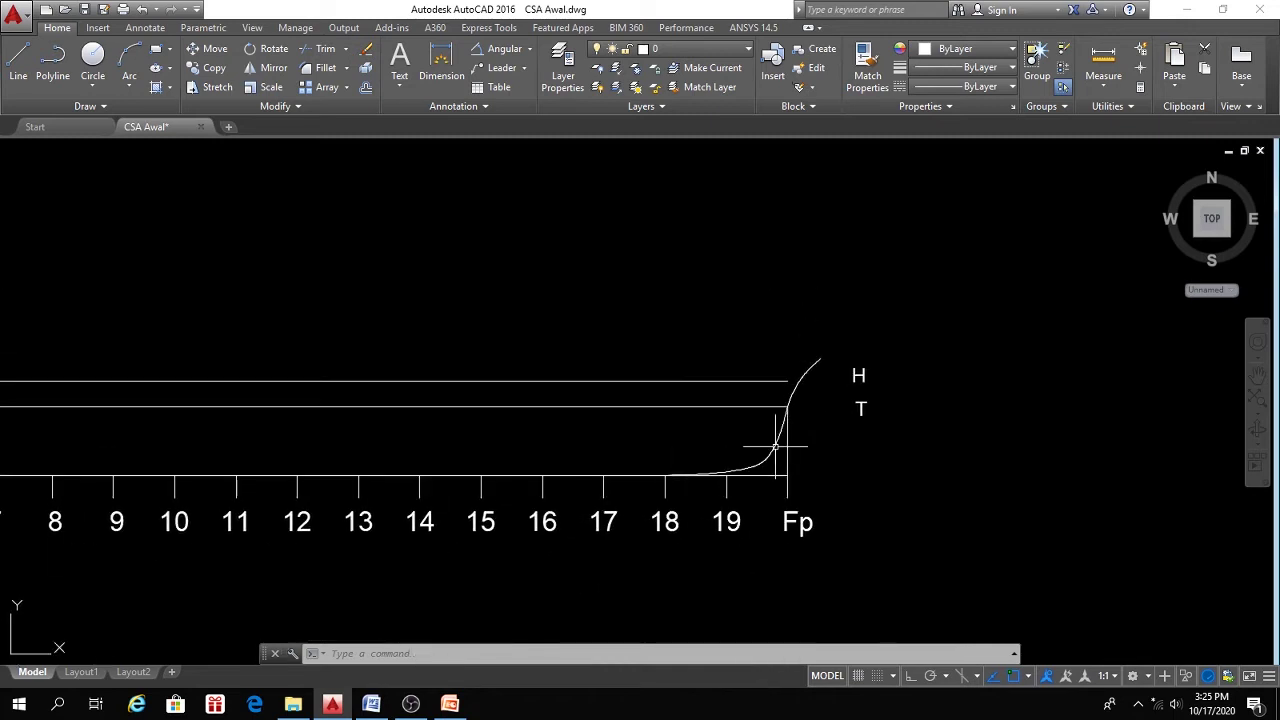
pyautogui.scroll(2, 788, 436)
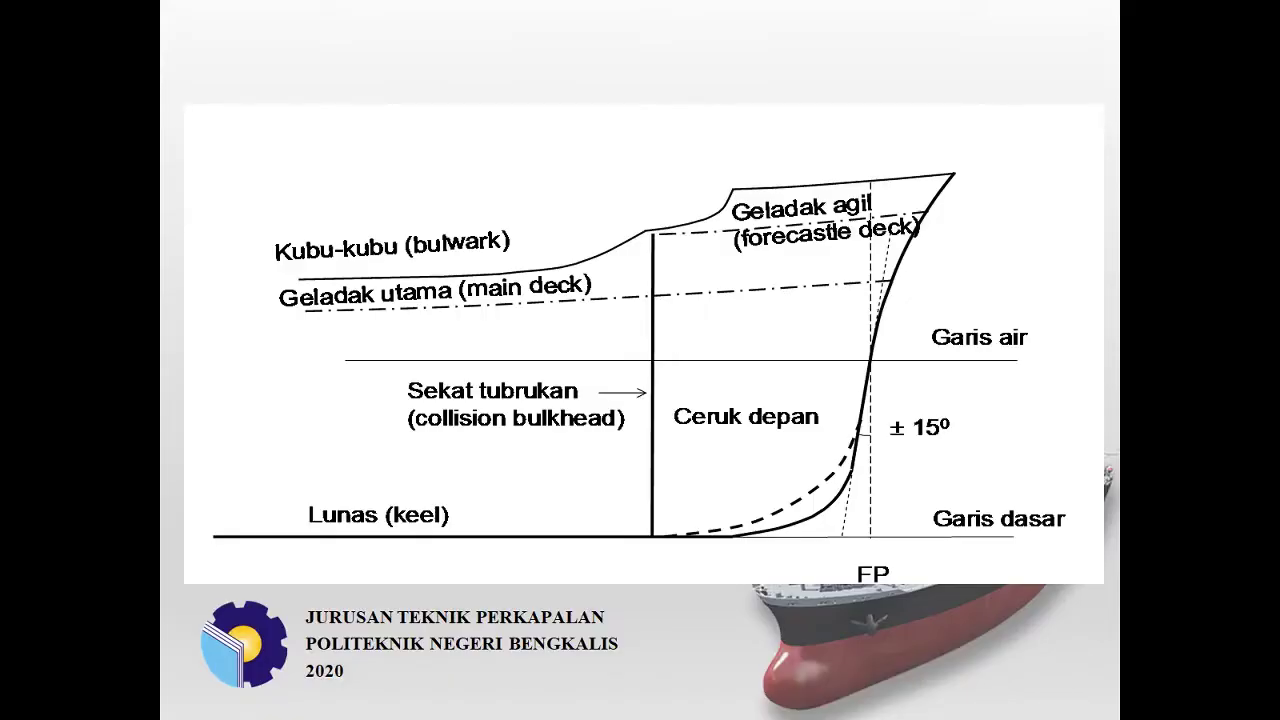
# - Advance the slideshow to the stern slide showing propeller diameter D = (0,6~0,7) T
pyautogui.click(646, 357)
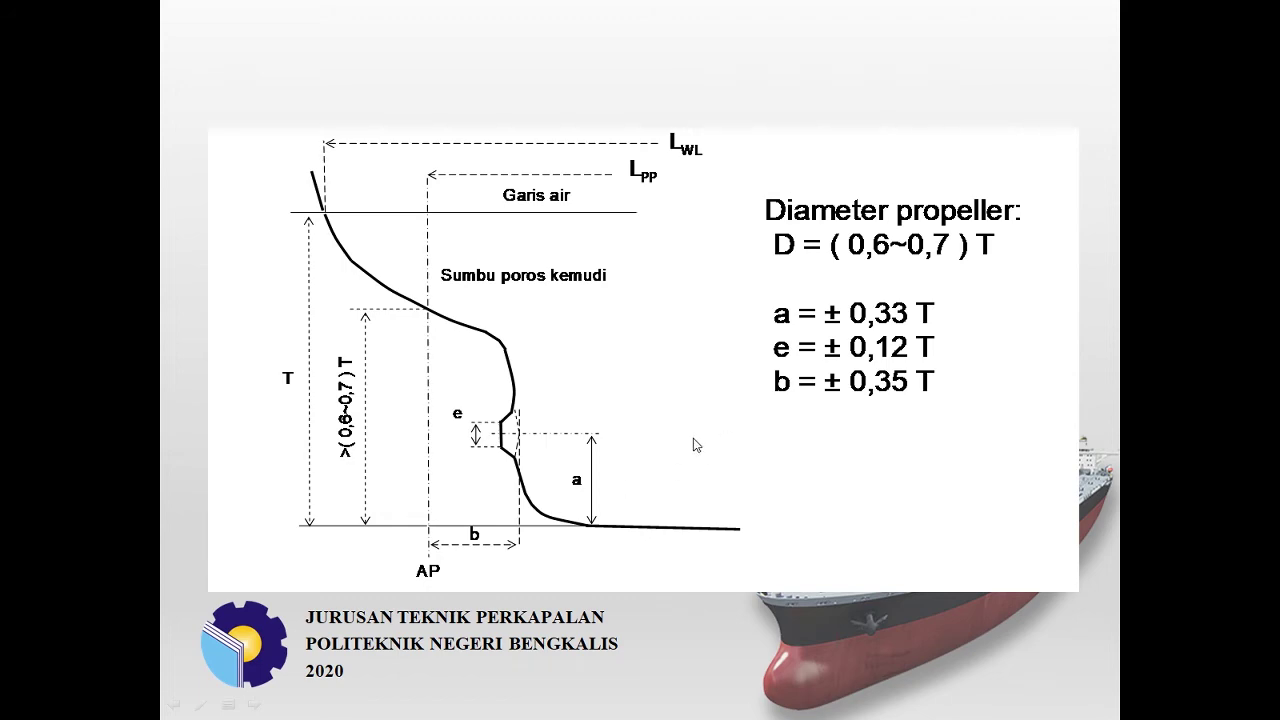
# - Advance the slideshow past the stern propeller diagram slide
pyautogui.click(696, 444)
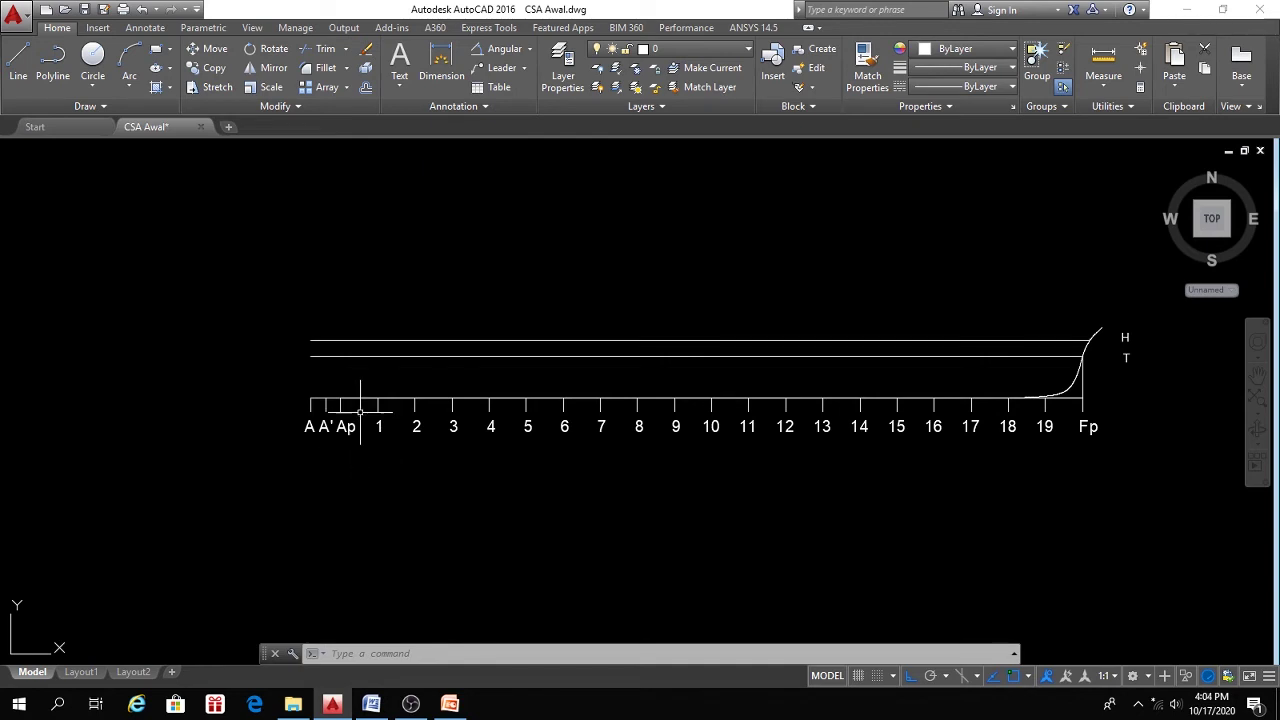
# - Draw a 4.977-unit vertical line upward from the Ap tick on the baseline
pyautogui.write('1')
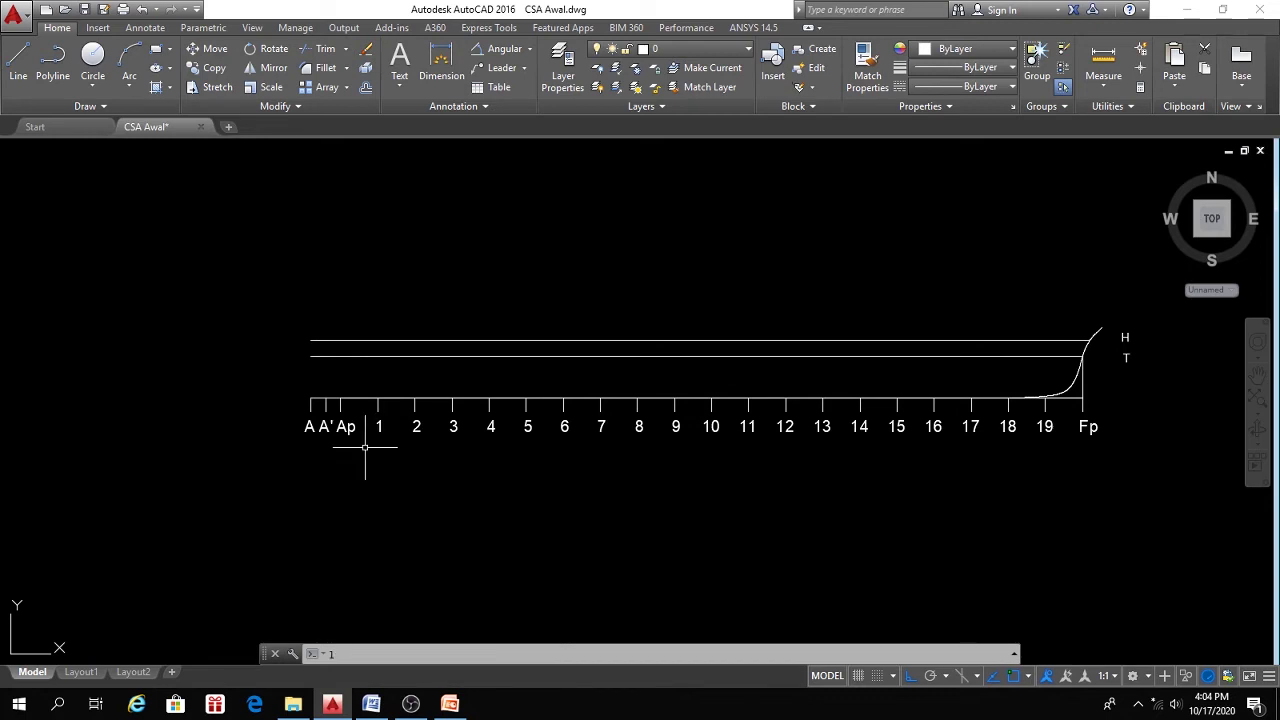
pyautogui.press('Return')
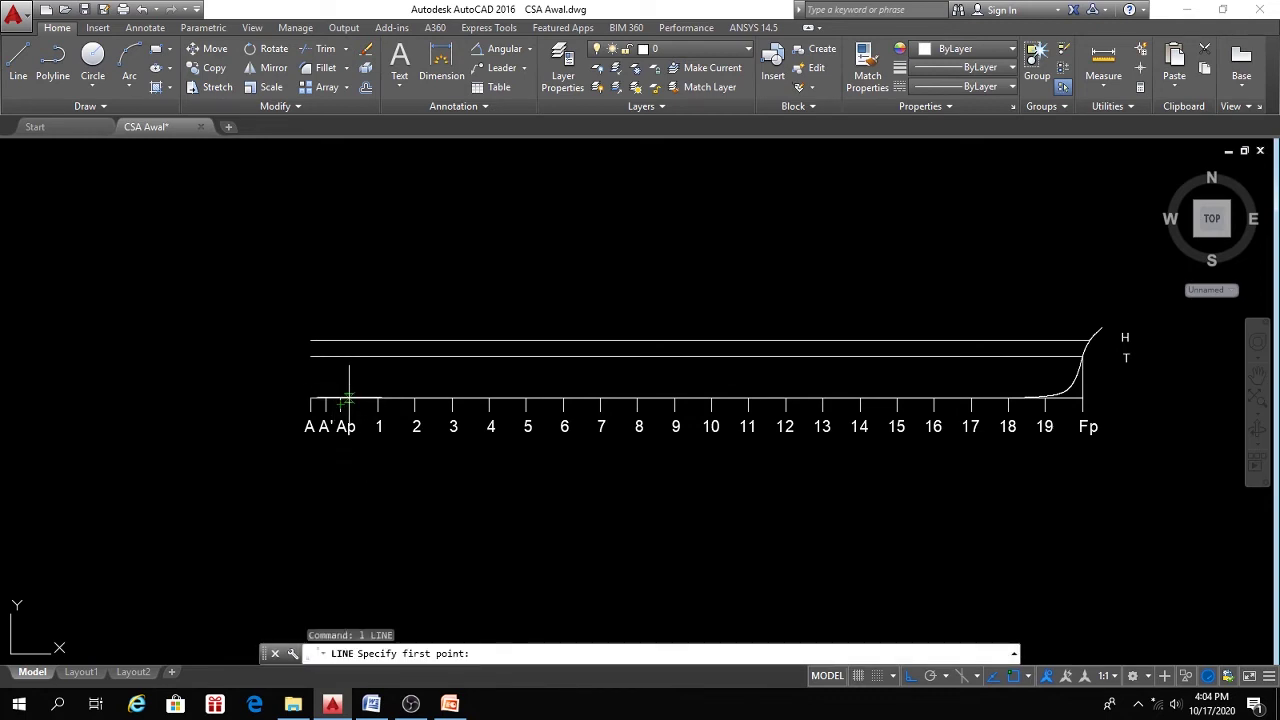
pyautogui.scroll(2, 349, 398)
pyautogui.scroll(2, 350, 398)
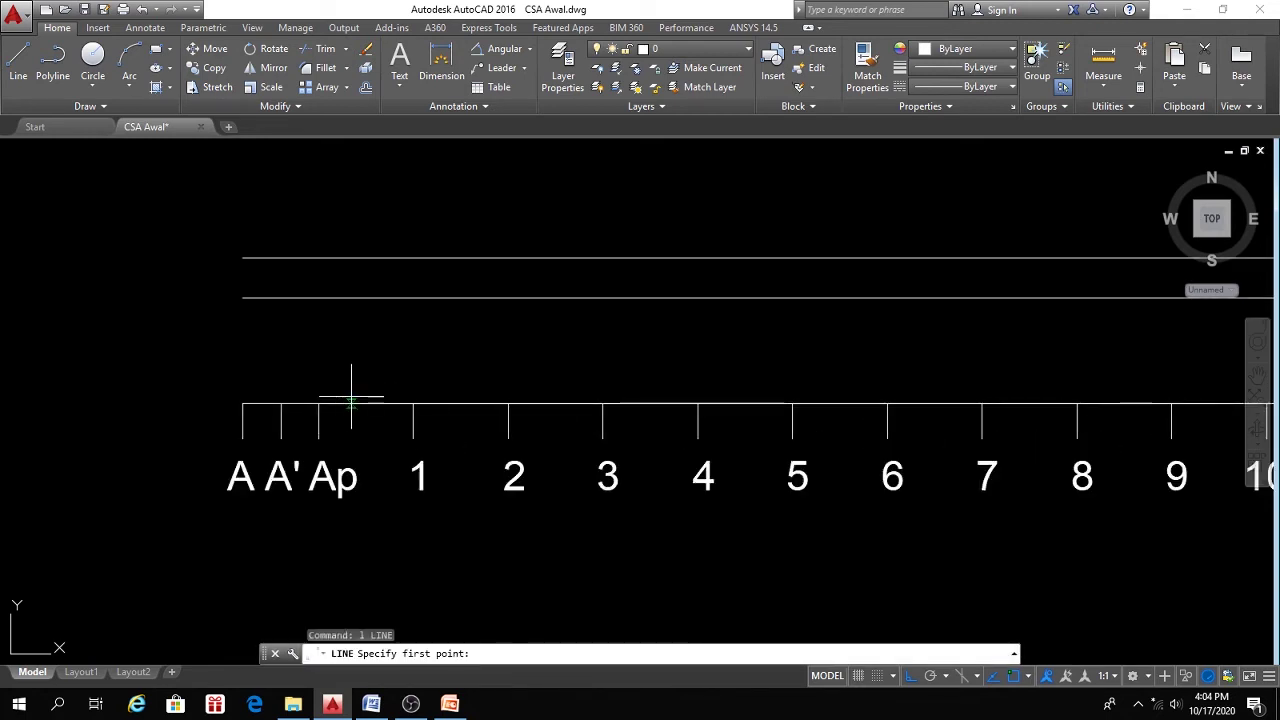
pyautogui.scroll(2, 336, 372)
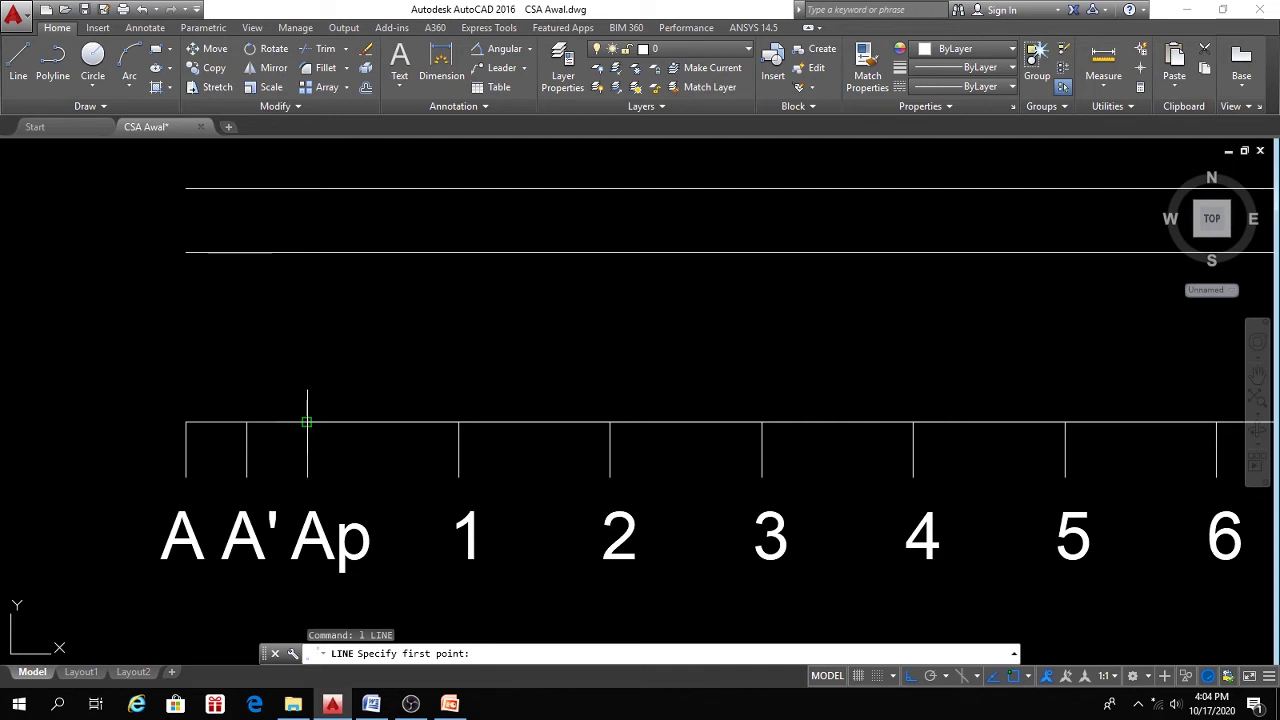
pyautogui.click(307, 422)
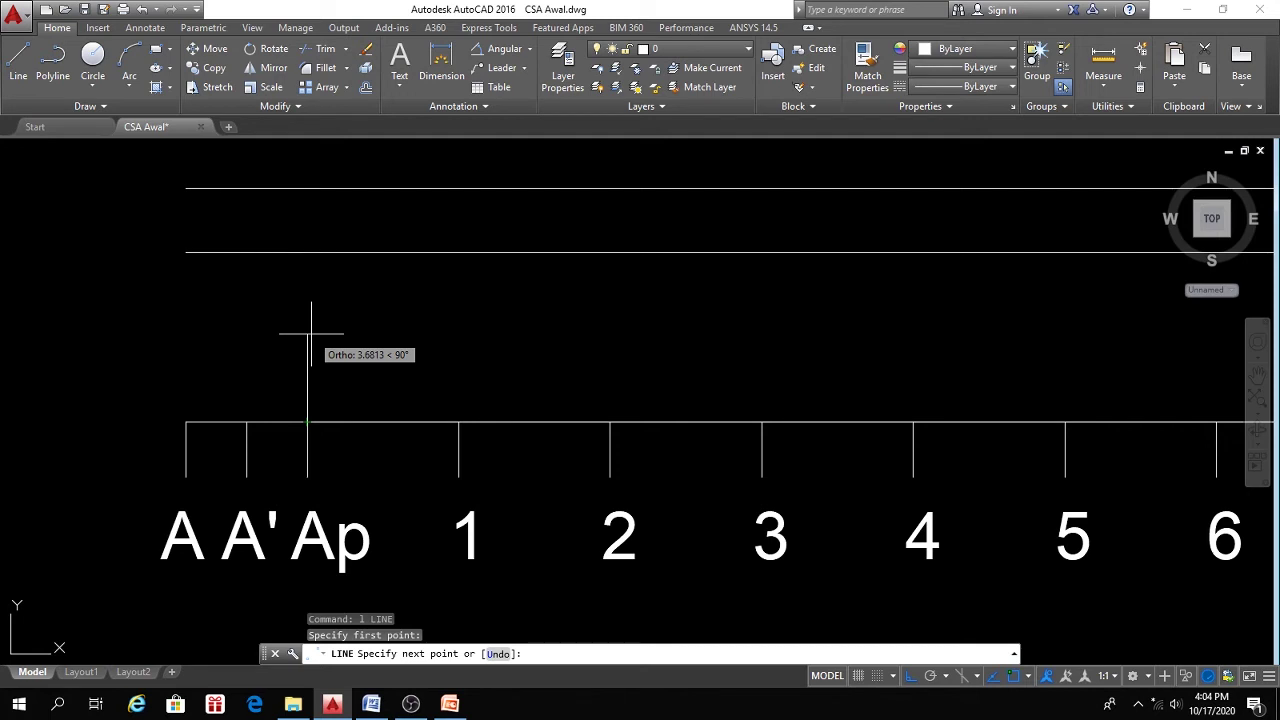
pyautogui.write('4.97')
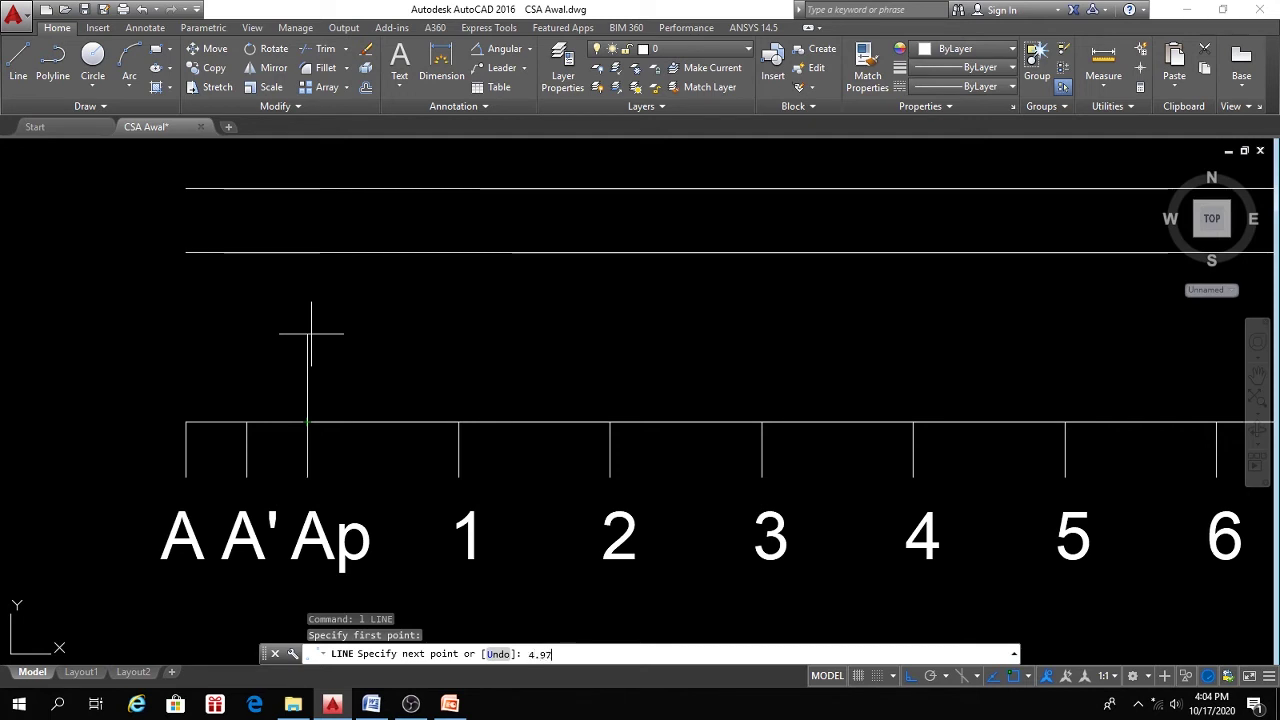
pyautogui.write('7')
pyautogui.press('Return')
pyautogui.press('Return')
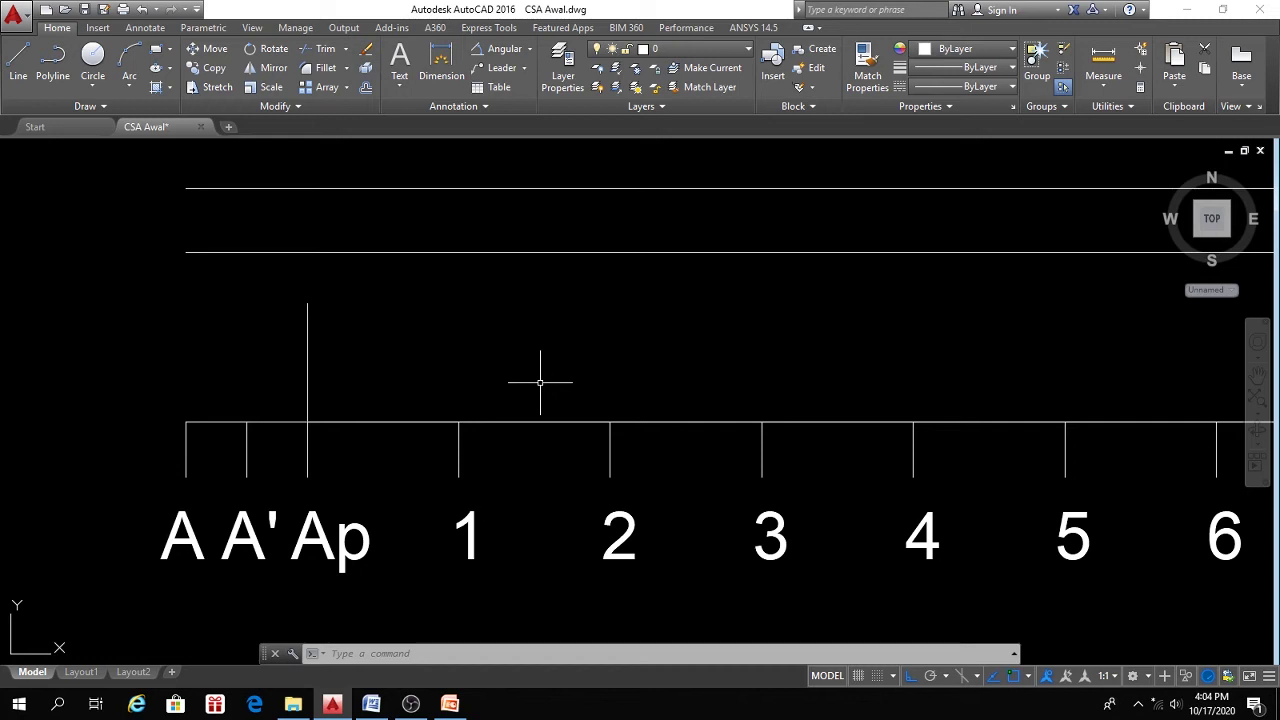
# - Draw a line rising 2.35 from the baseline past station 2, then running aft toward Ap
pyautogui.write('l')
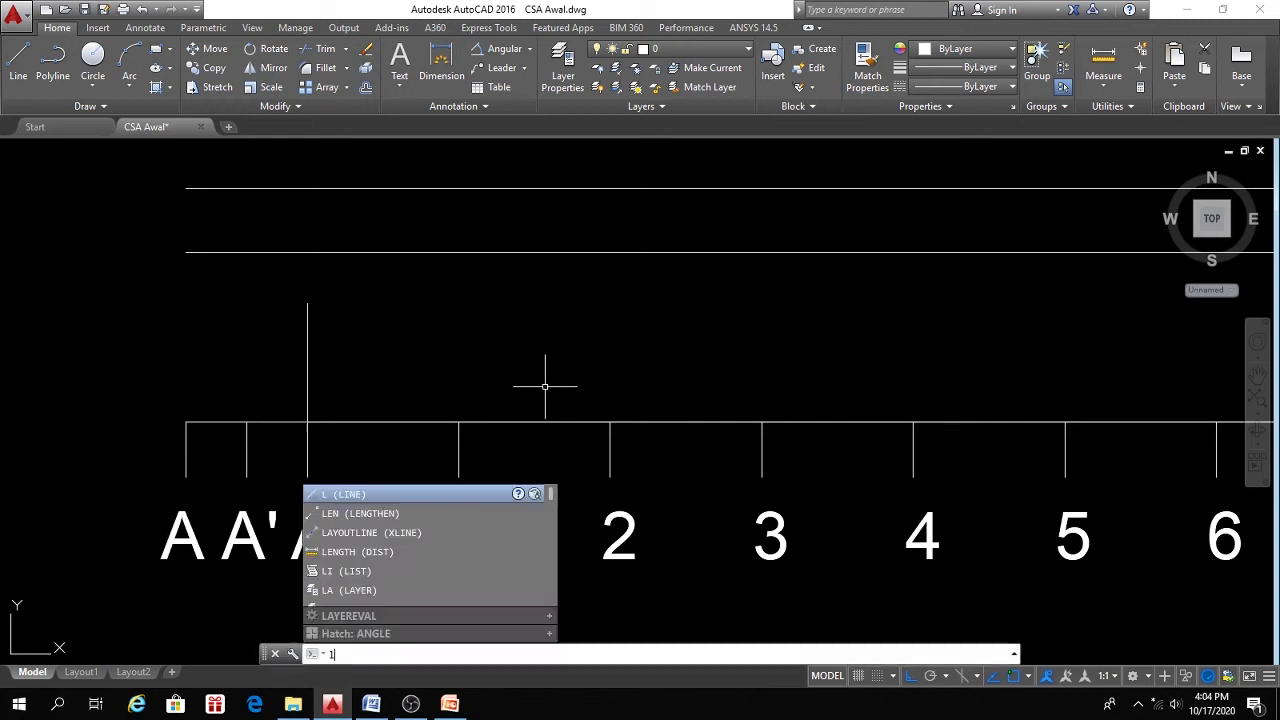
pyautogui.press('Return')
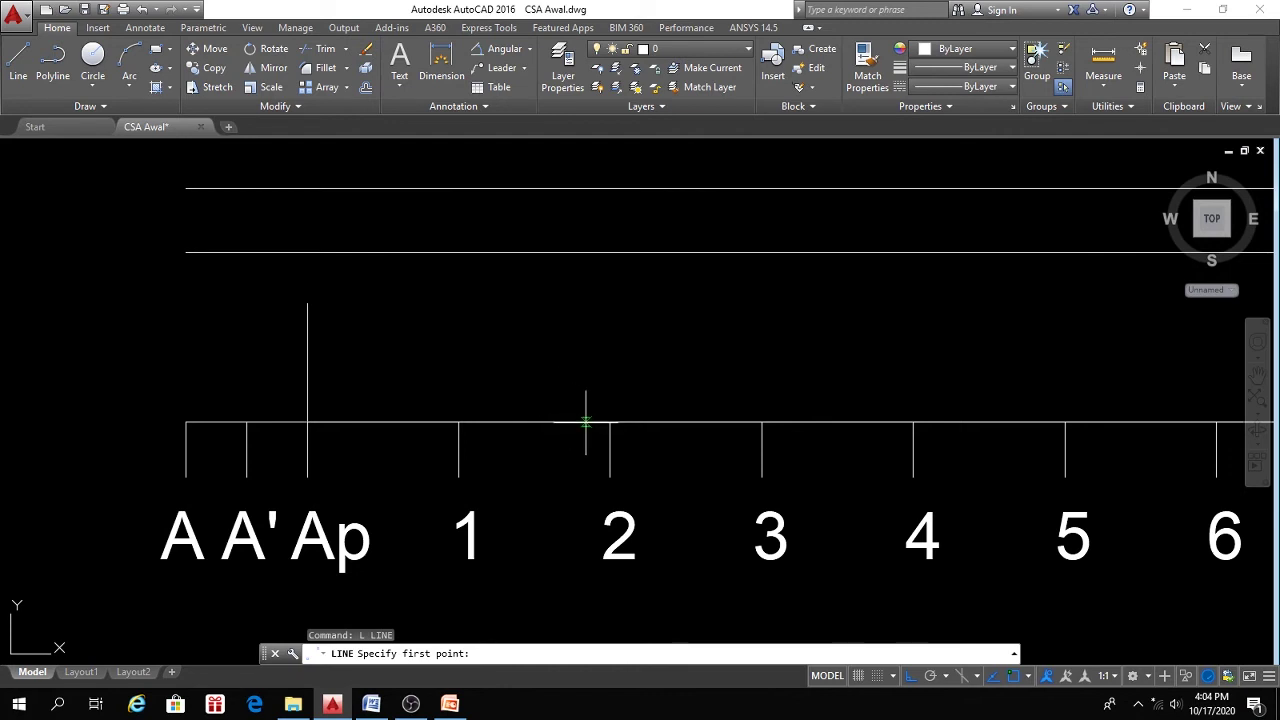
pyautogui.click(650, 421)
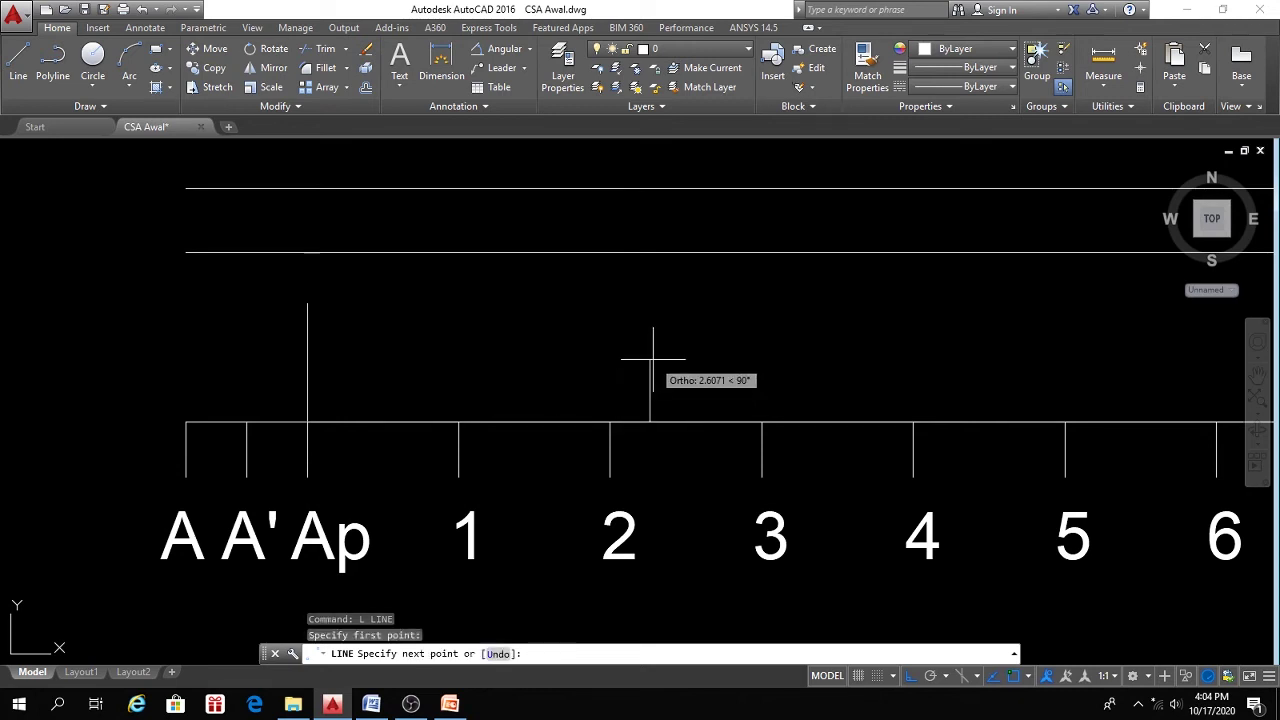
pyautogui.write('2.35')
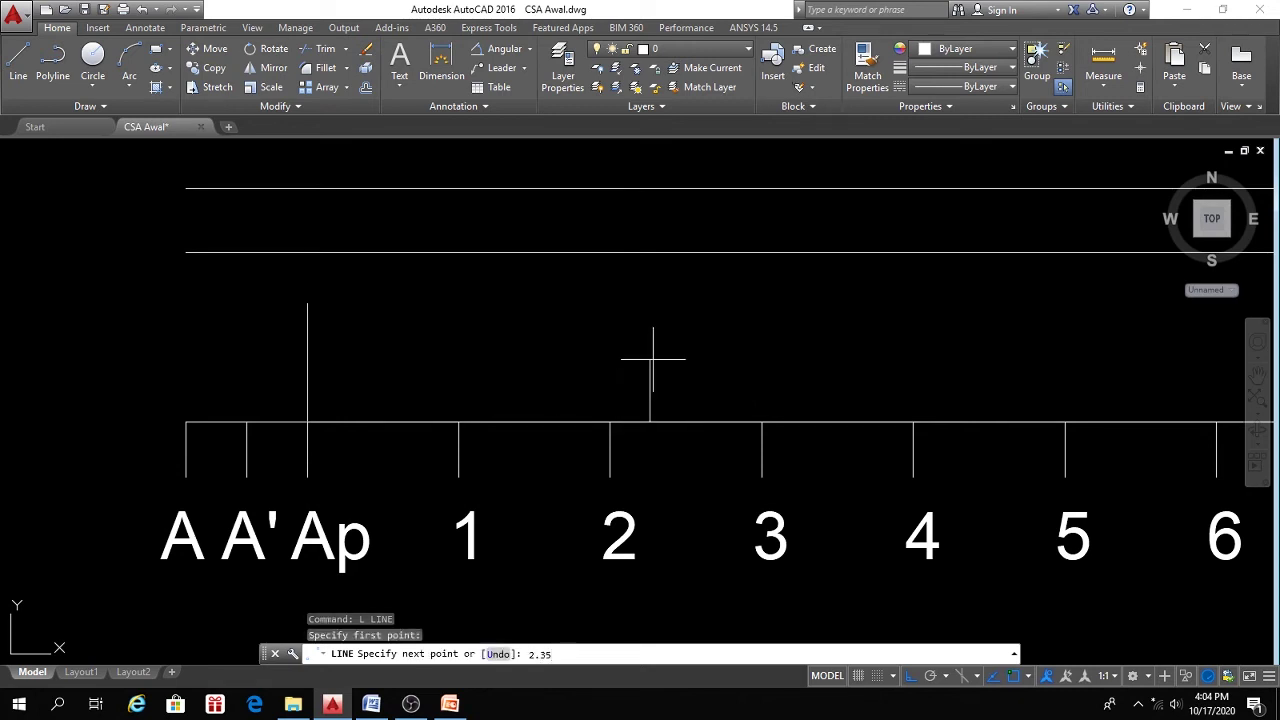
pyautogui.press('Return')
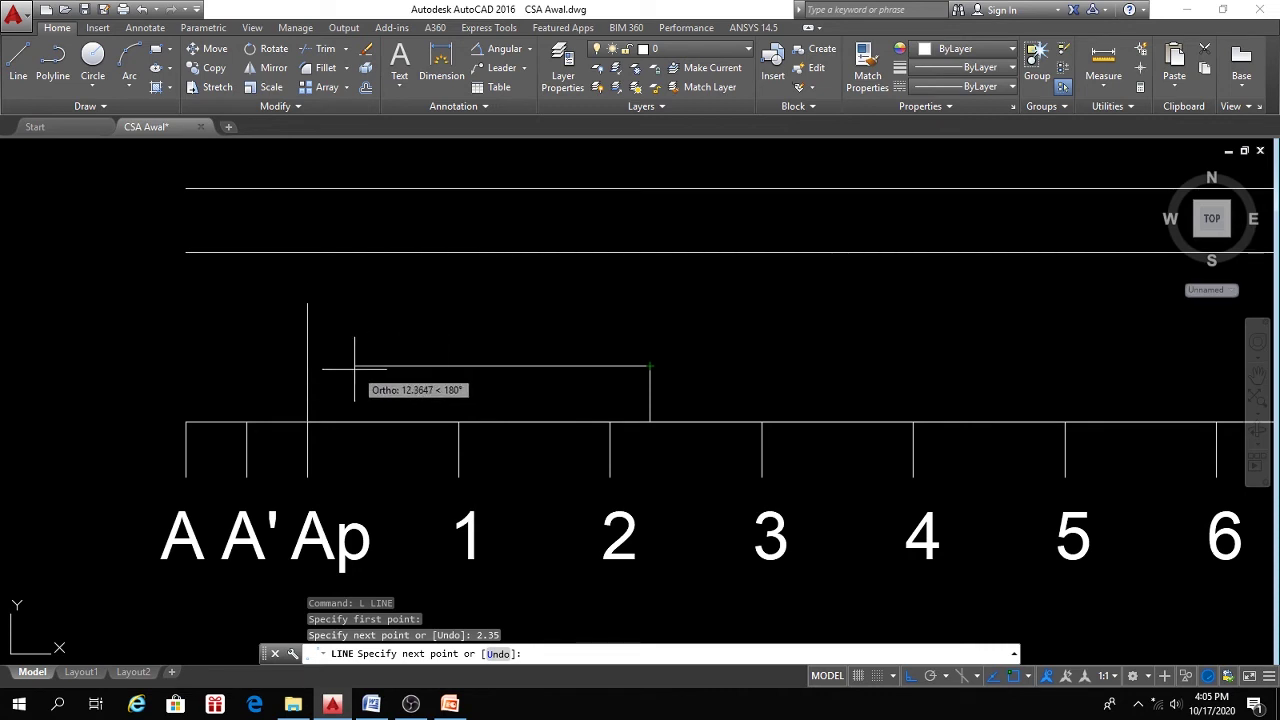
pyautogui.click(351, 366)
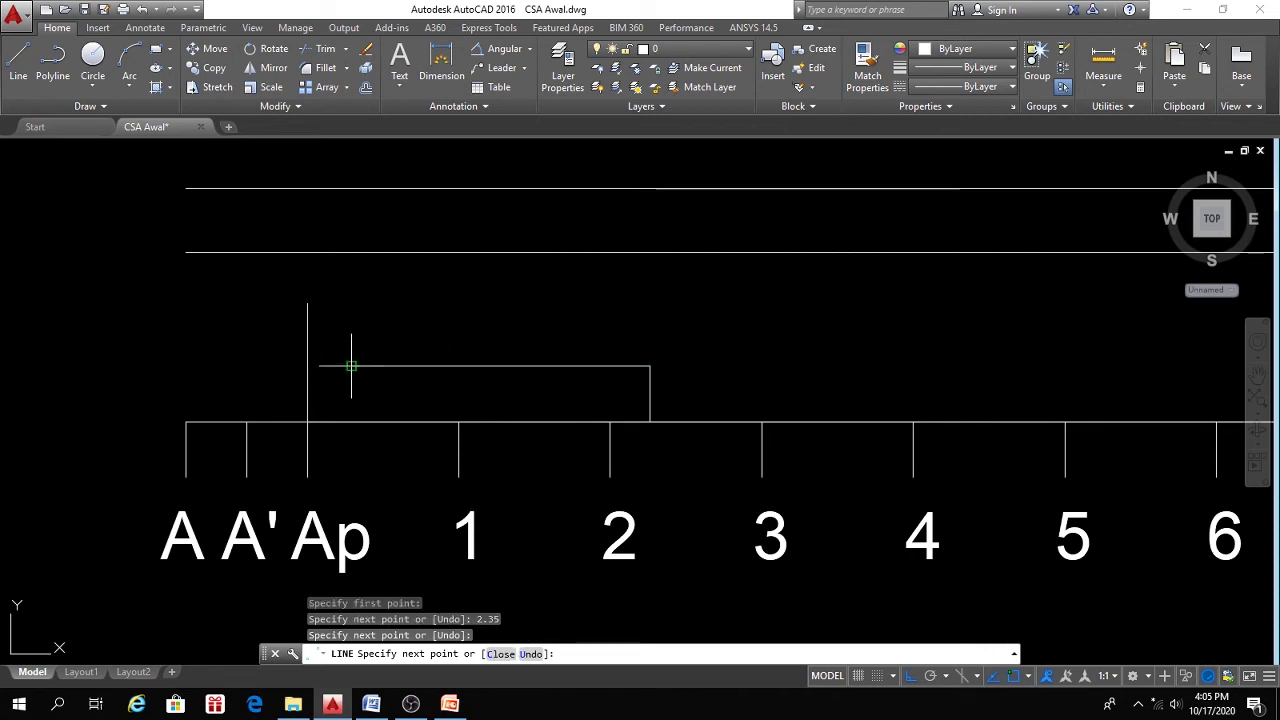
pyautogui.press('Return')
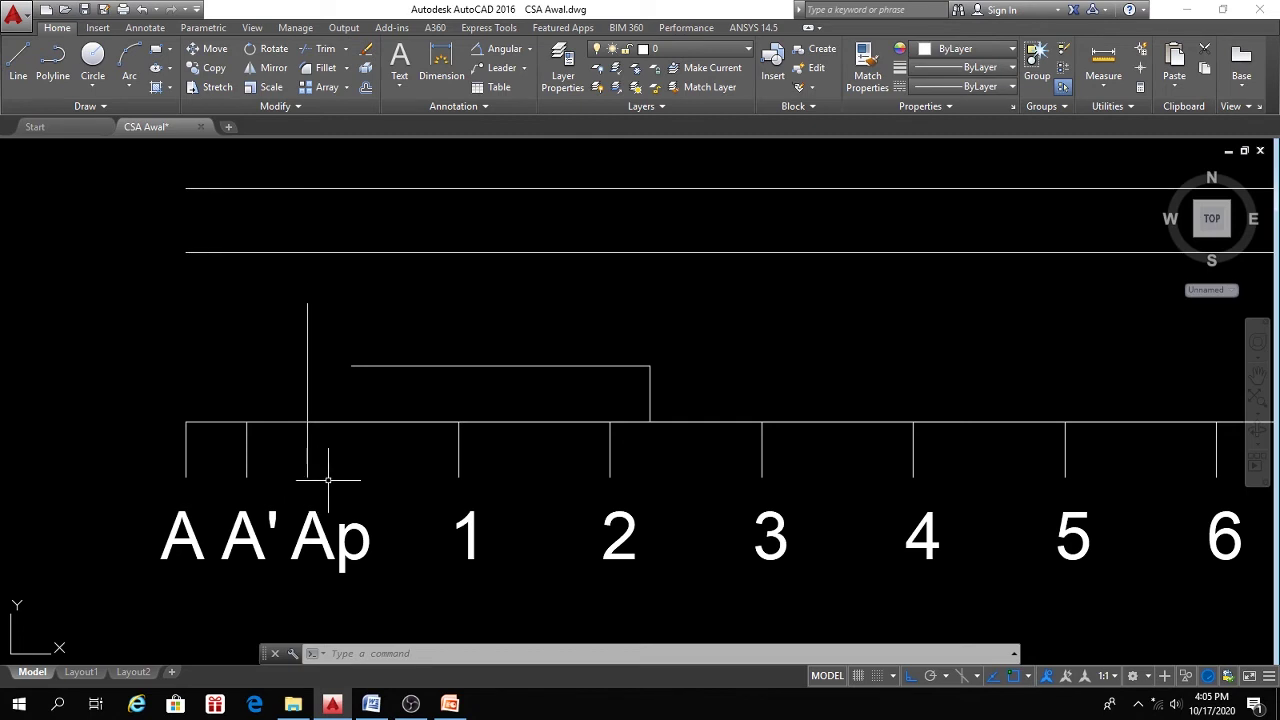
# - Complete the stepped line from the Ap tick's base with a 2.49 horizontal run and an ortho vertical
pyautogui.write('1')
pyautogui.press('Return')
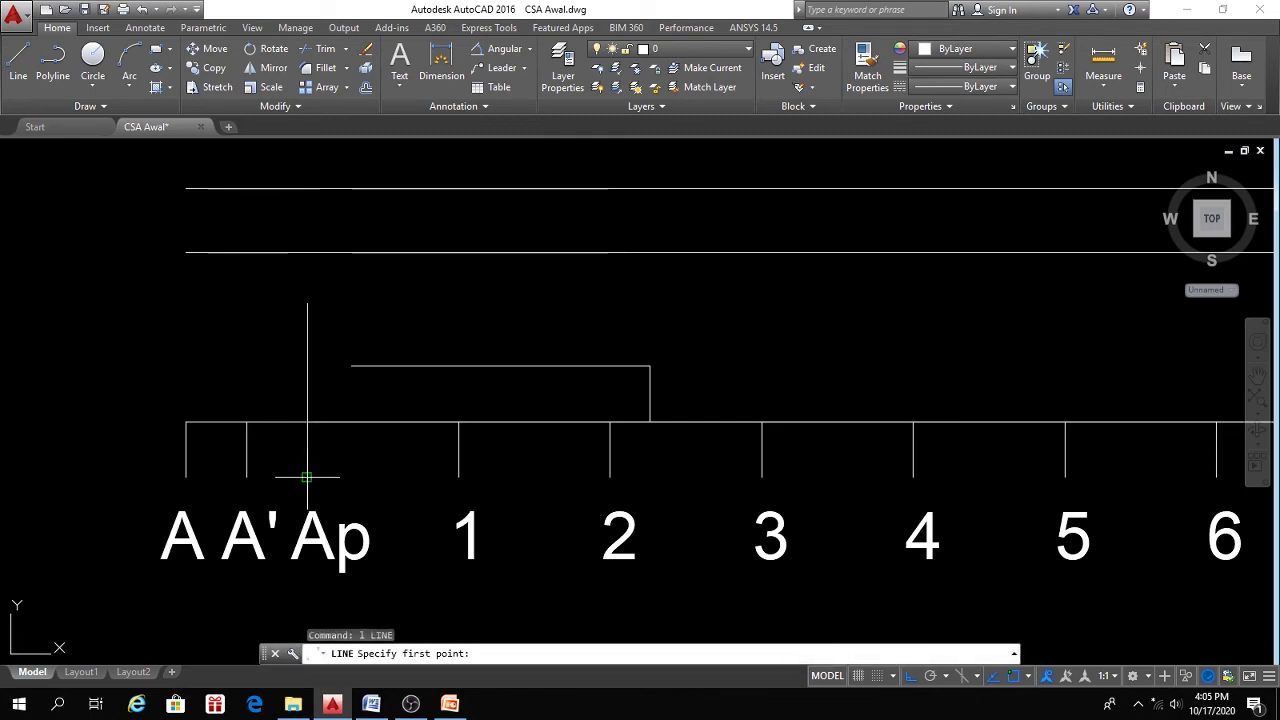
pyautogui.click(307, 477)
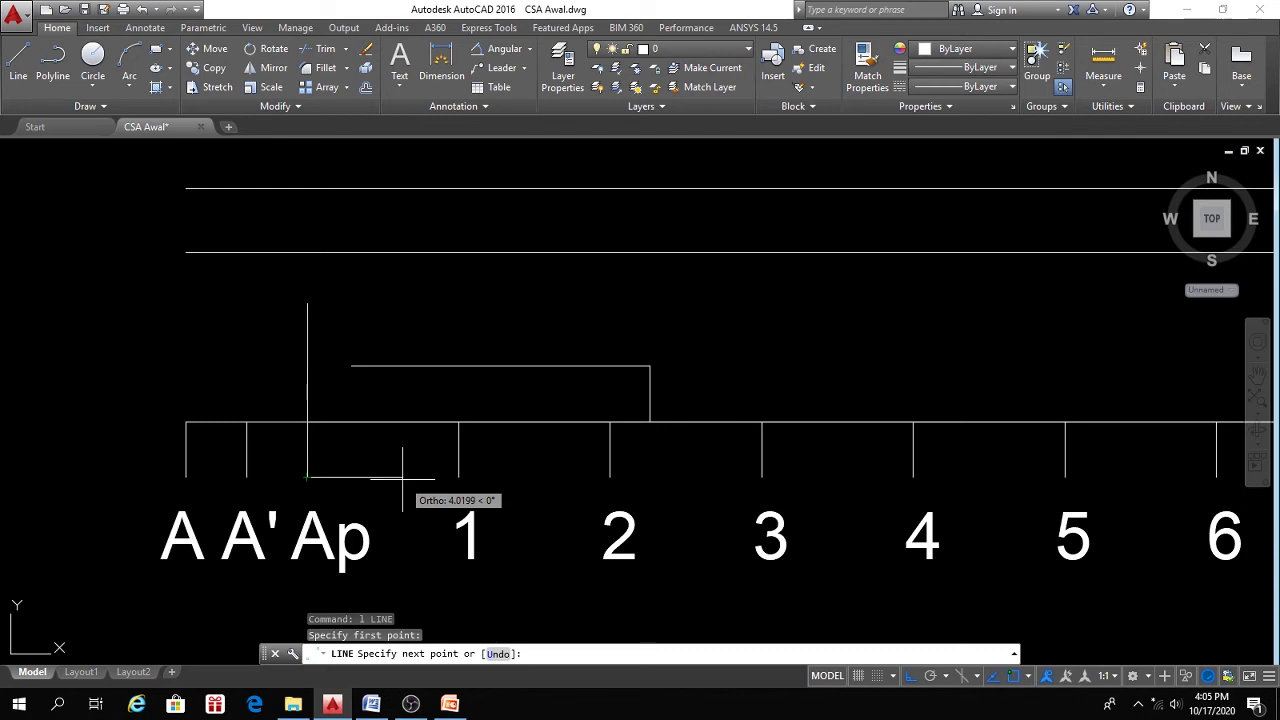
pyautogui.write('2.')
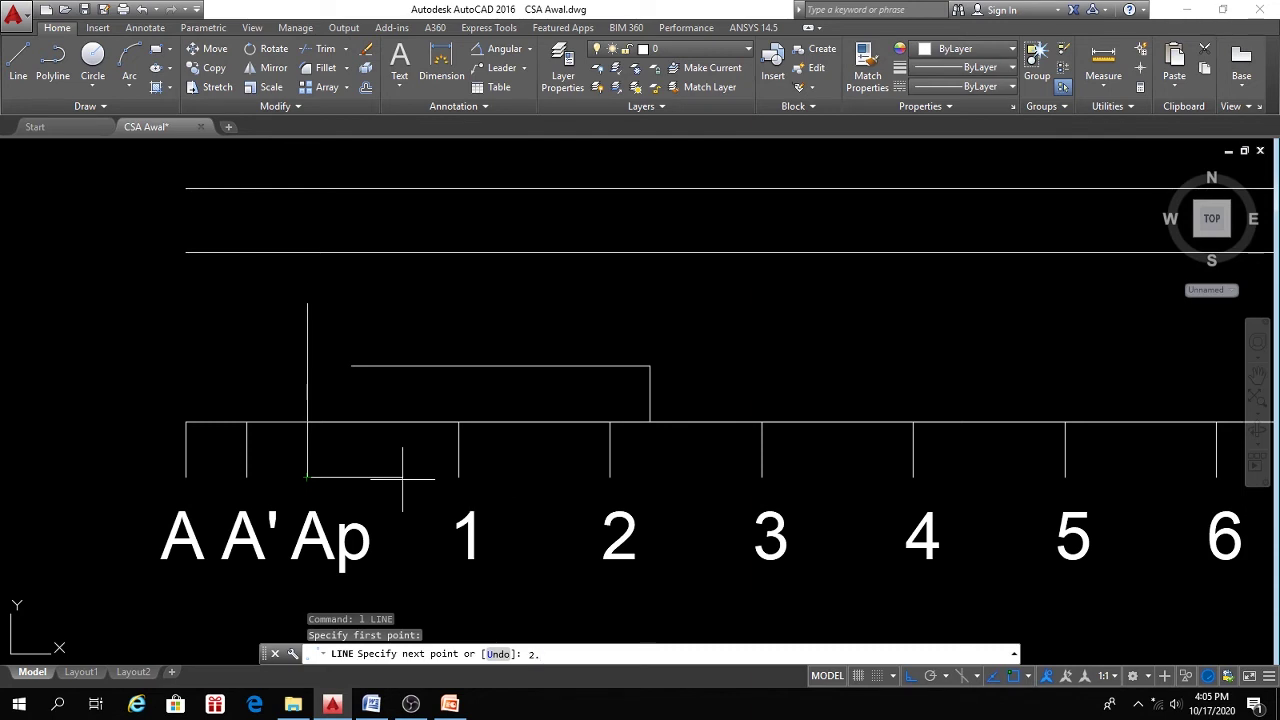
pyautogui.write('49')
pyautogui.press('Return')
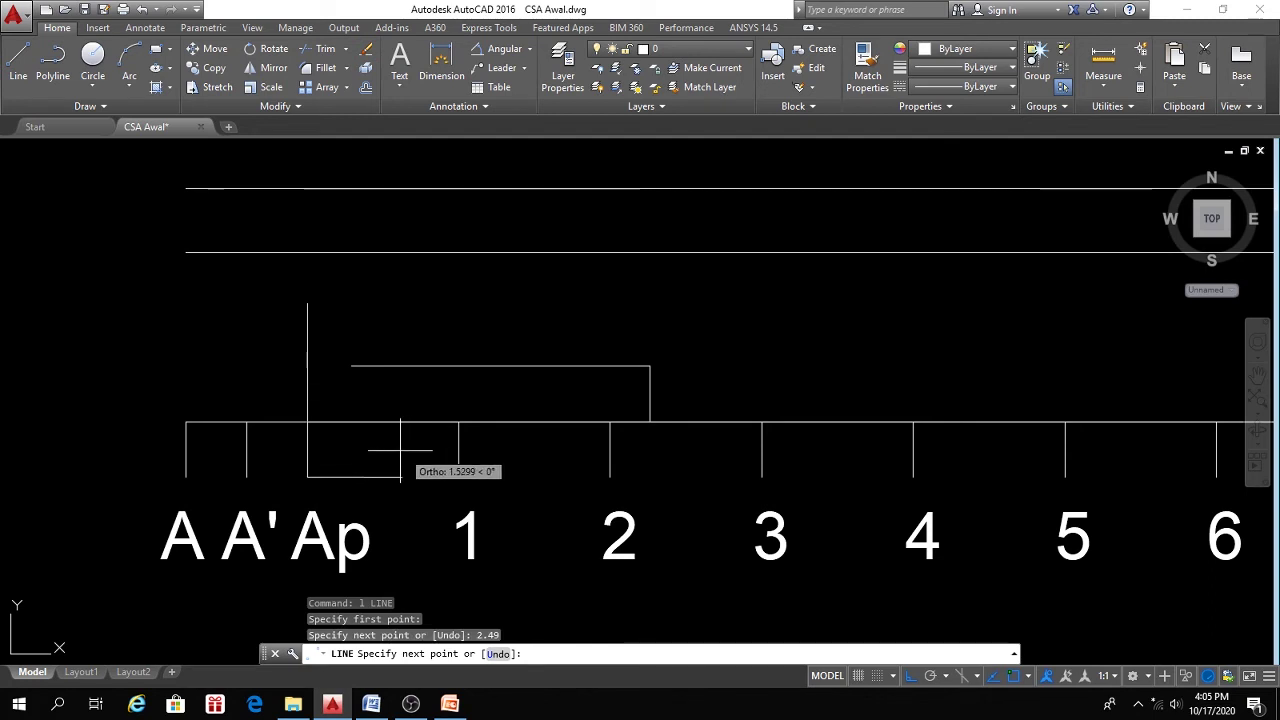
pyautogui.press('F8')
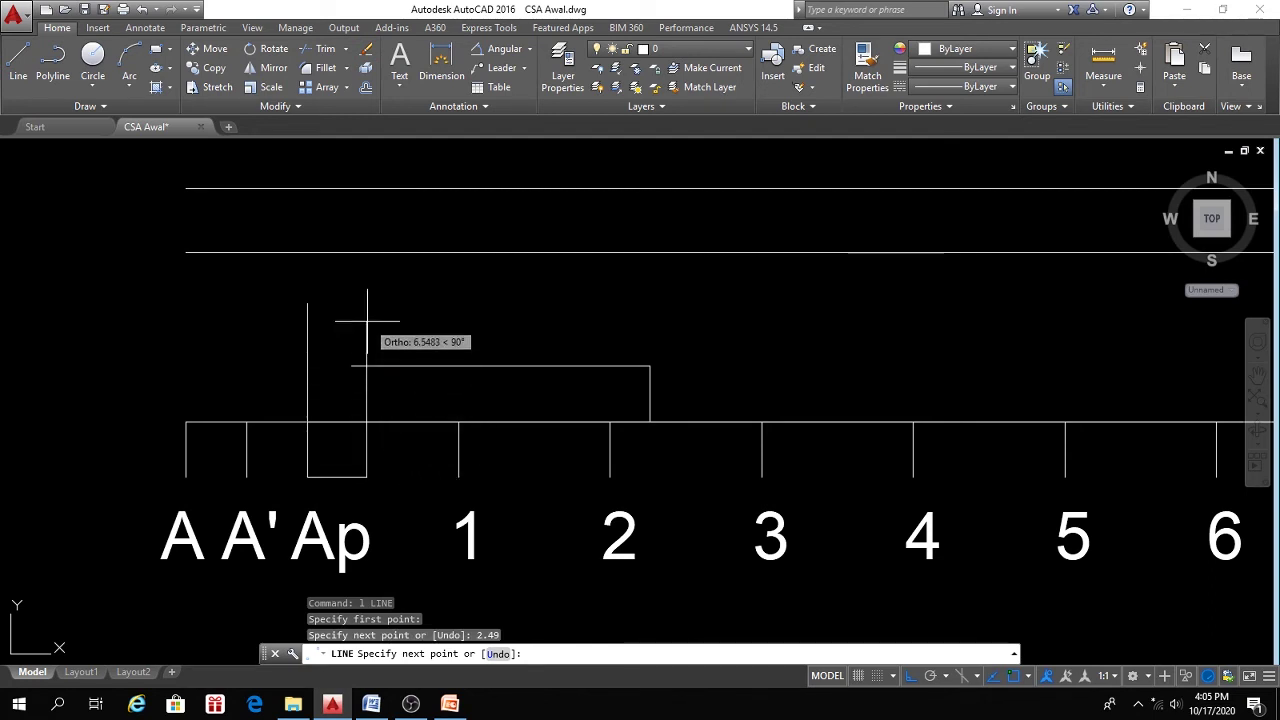
pyautogui.click(366, 321)
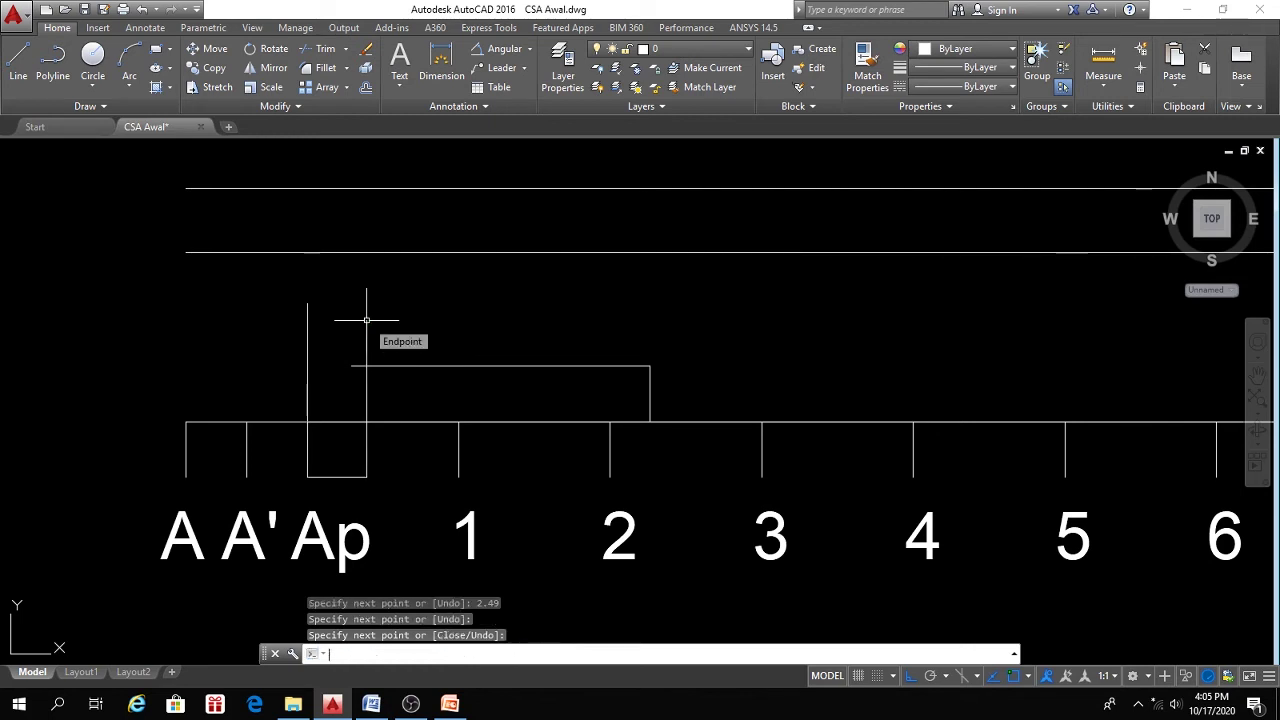
pyautogui.press('Return')
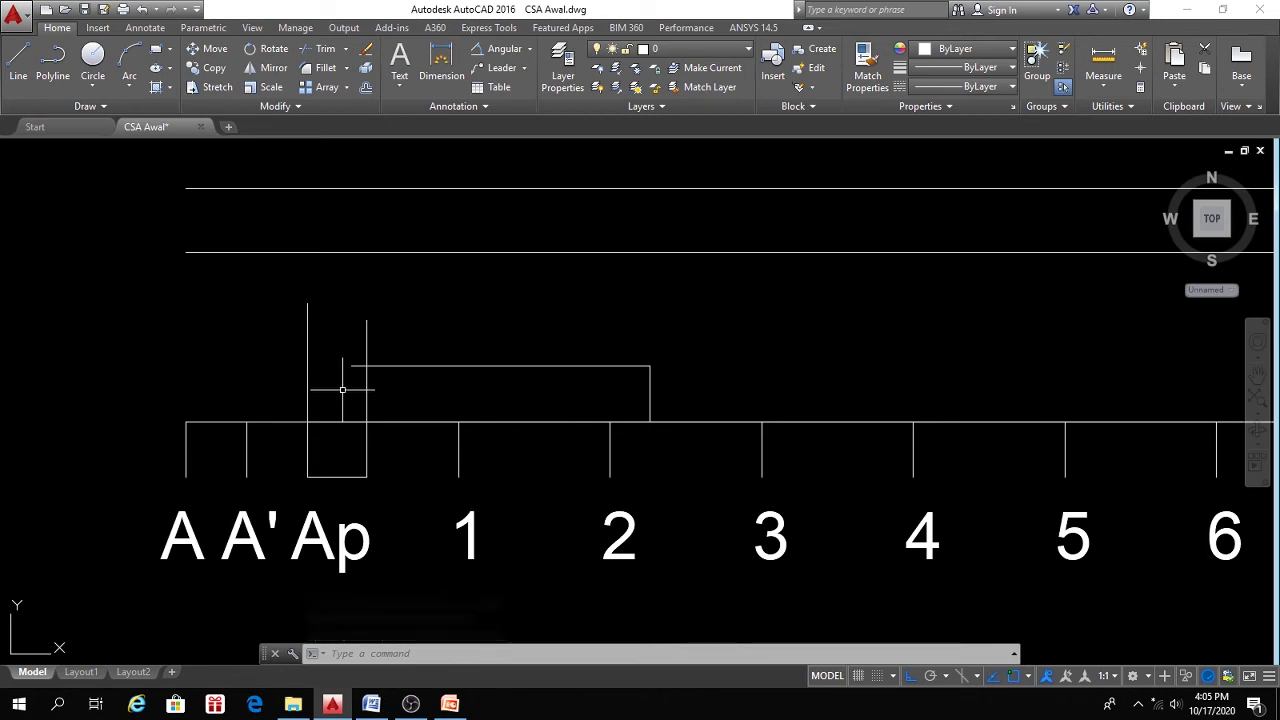
pyautogui.scroll(2, 346, 378)
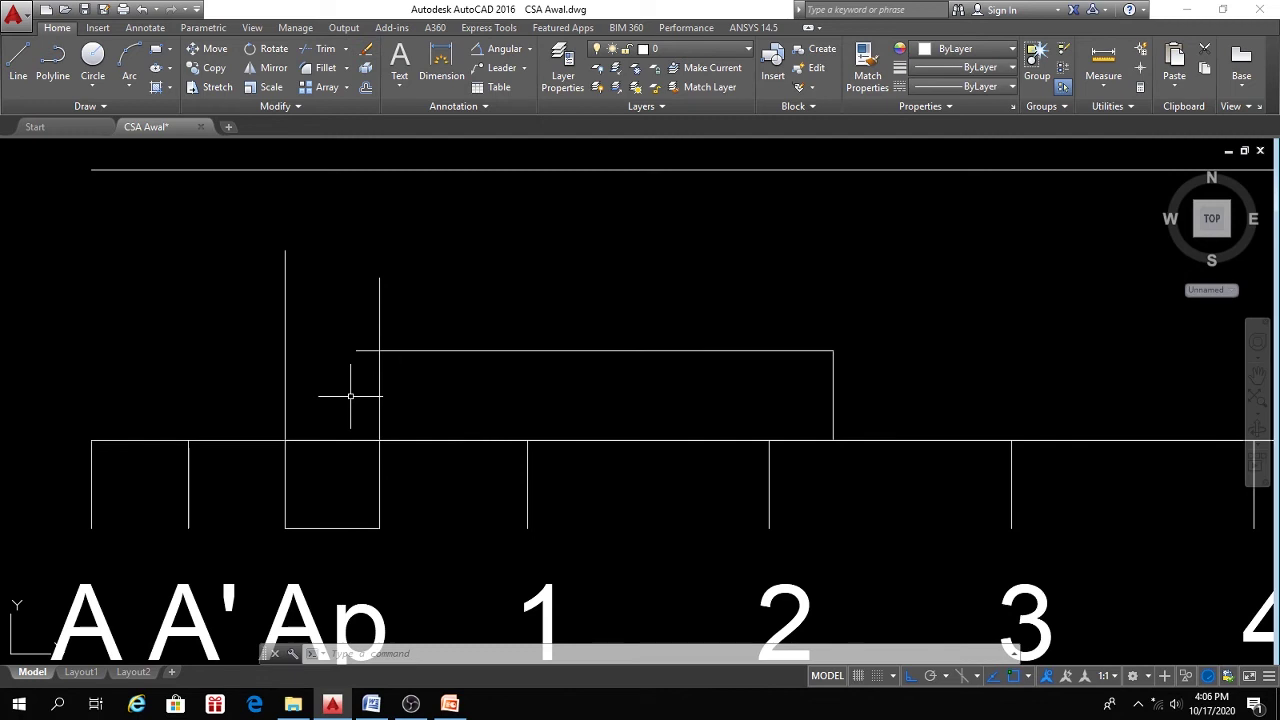
# - Draw a 0.85-long vertical line straight up from the horizontal line's left end
pyautogui.write('l')
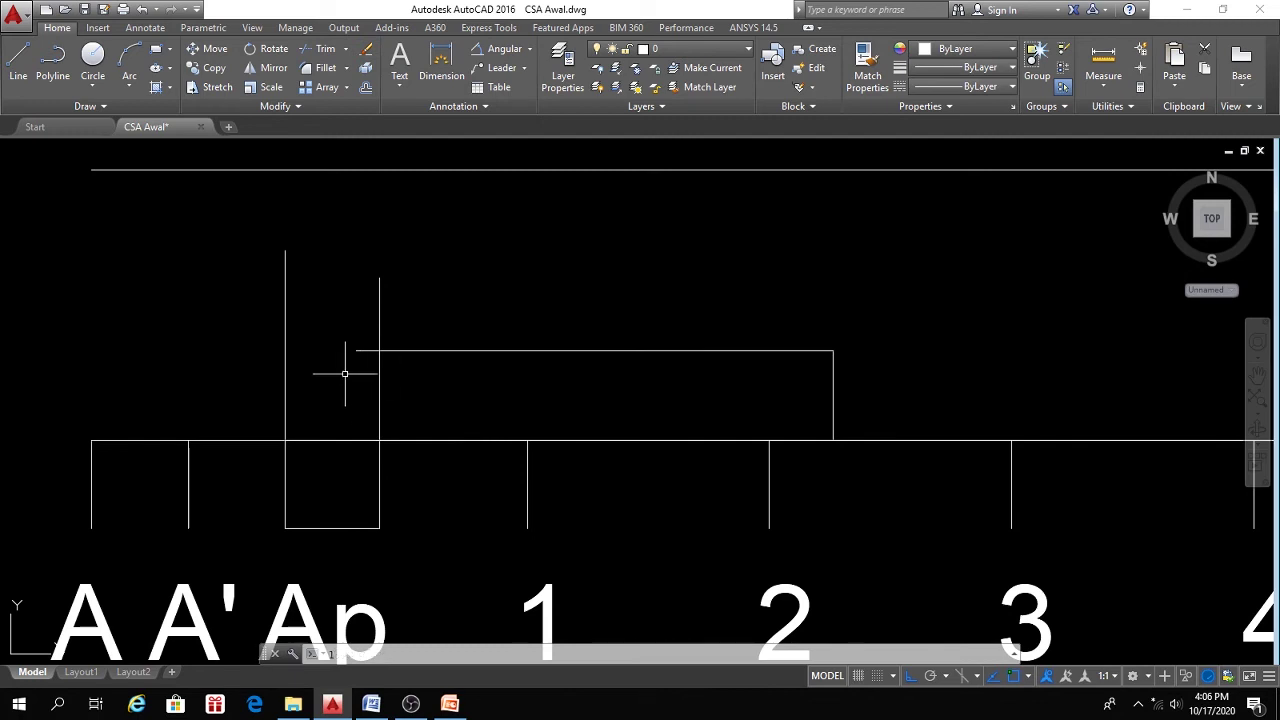
pyautogui.press('Return')
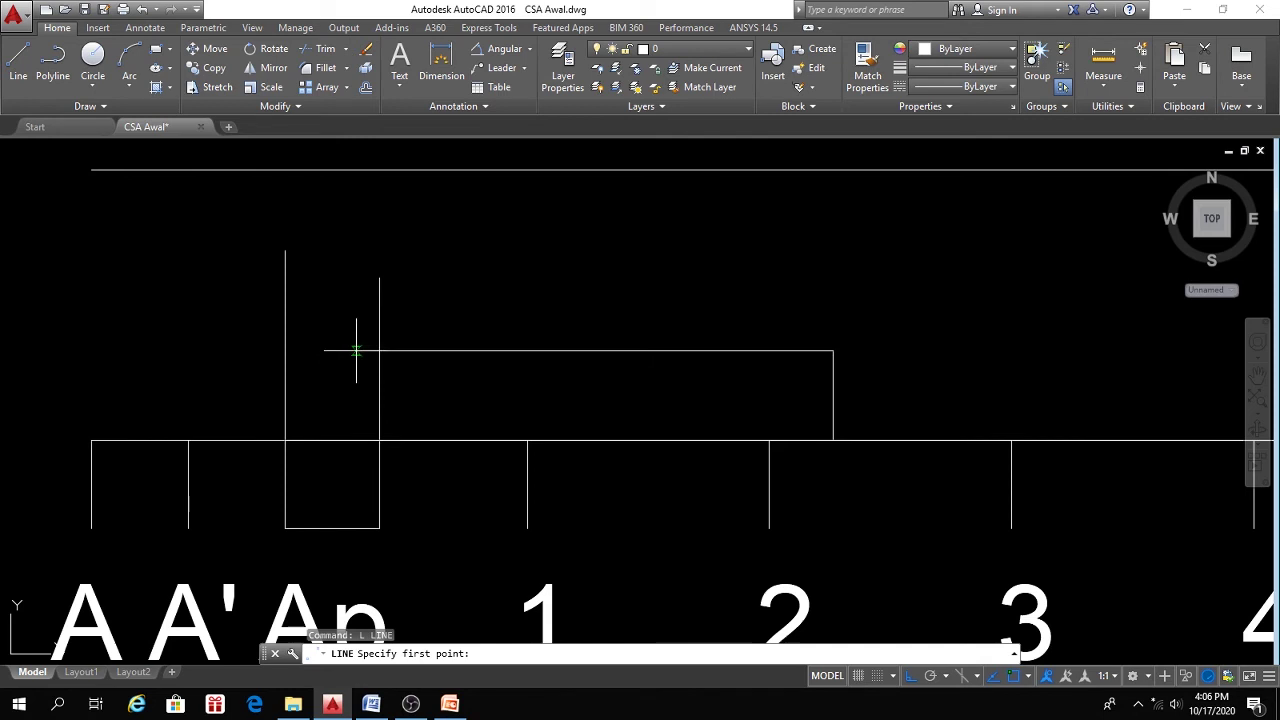
pyautogui.click(356, 350)
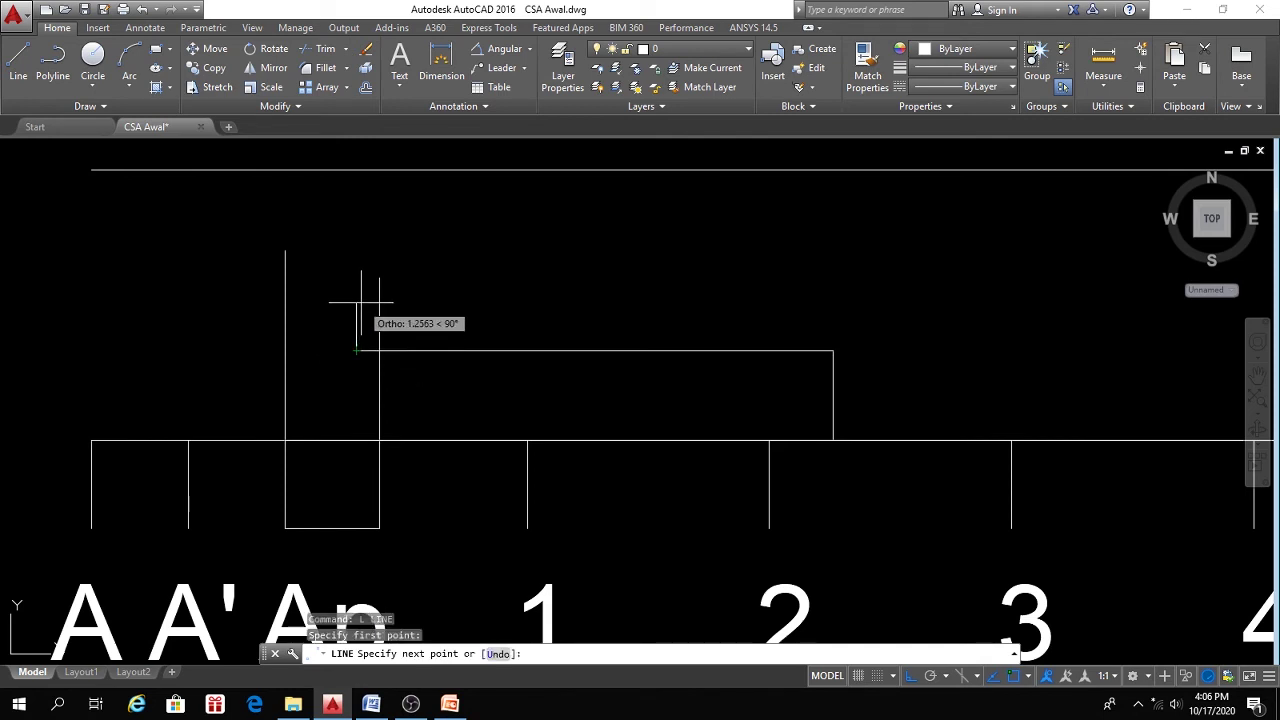
pyautogui.write('0.85')
pyautogui.press('Return')
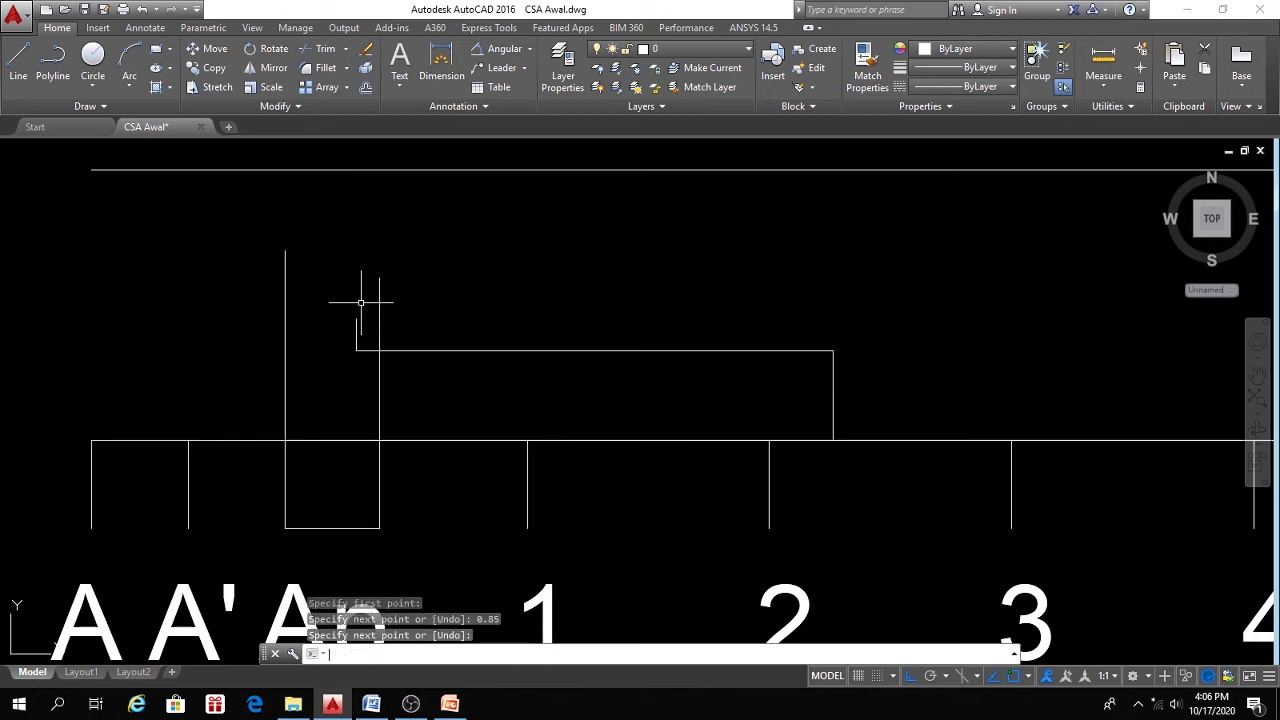
pyautogui.press('Return')
# - Move the short vertical line twice so it sits across the horizontal line near Ap
pyautogui.click(356, 332)
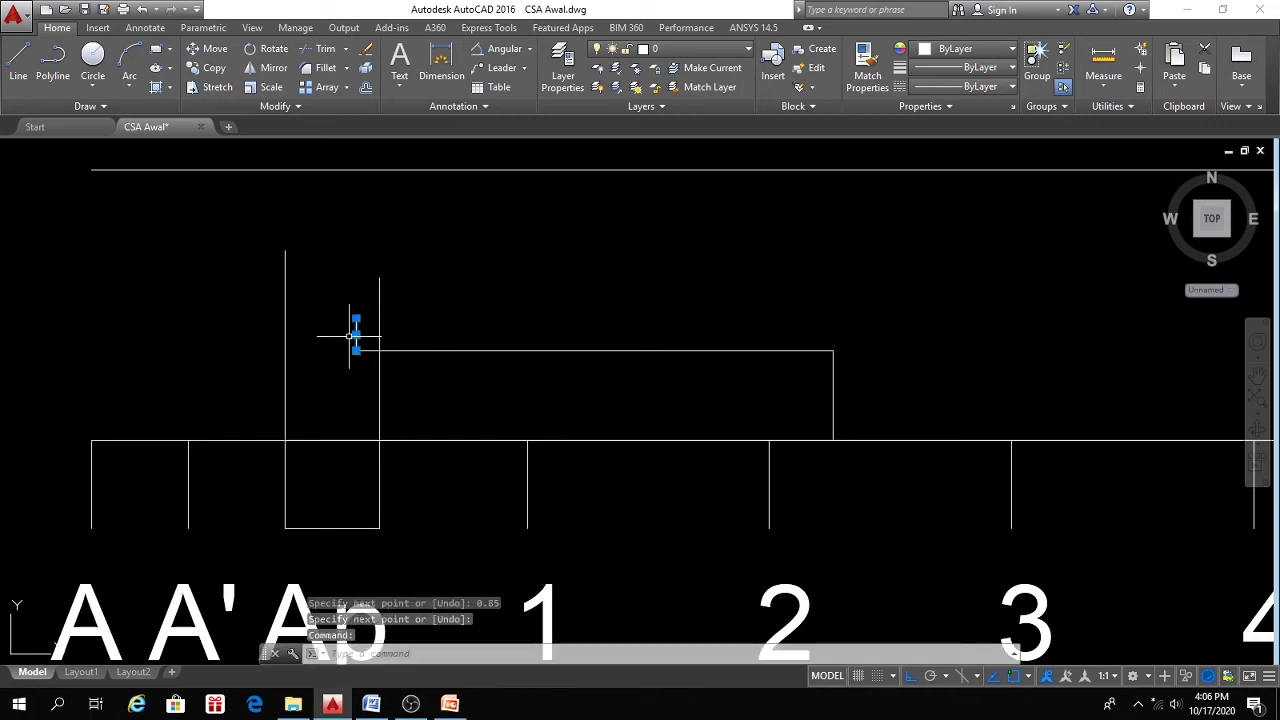
pyautogui.write('m')
pyautogui.press('Return')
pyautogui.click(356, 335)
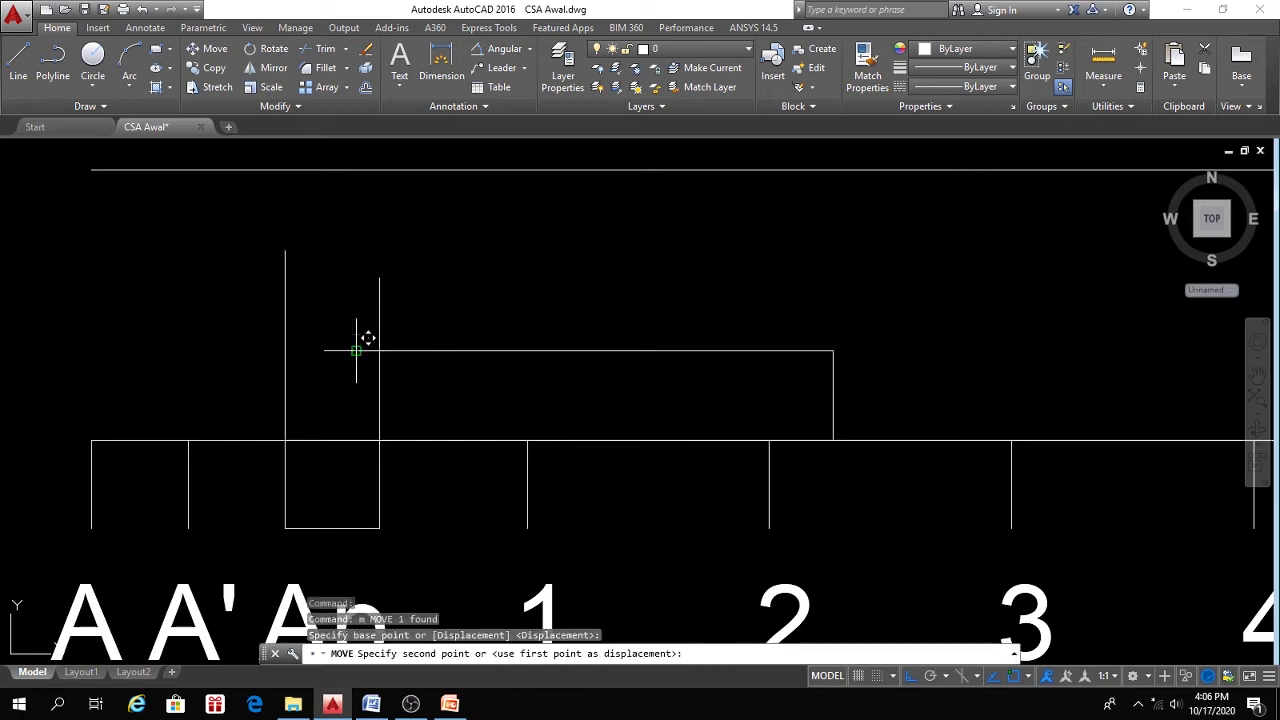
pyautogui.click(370, 343)
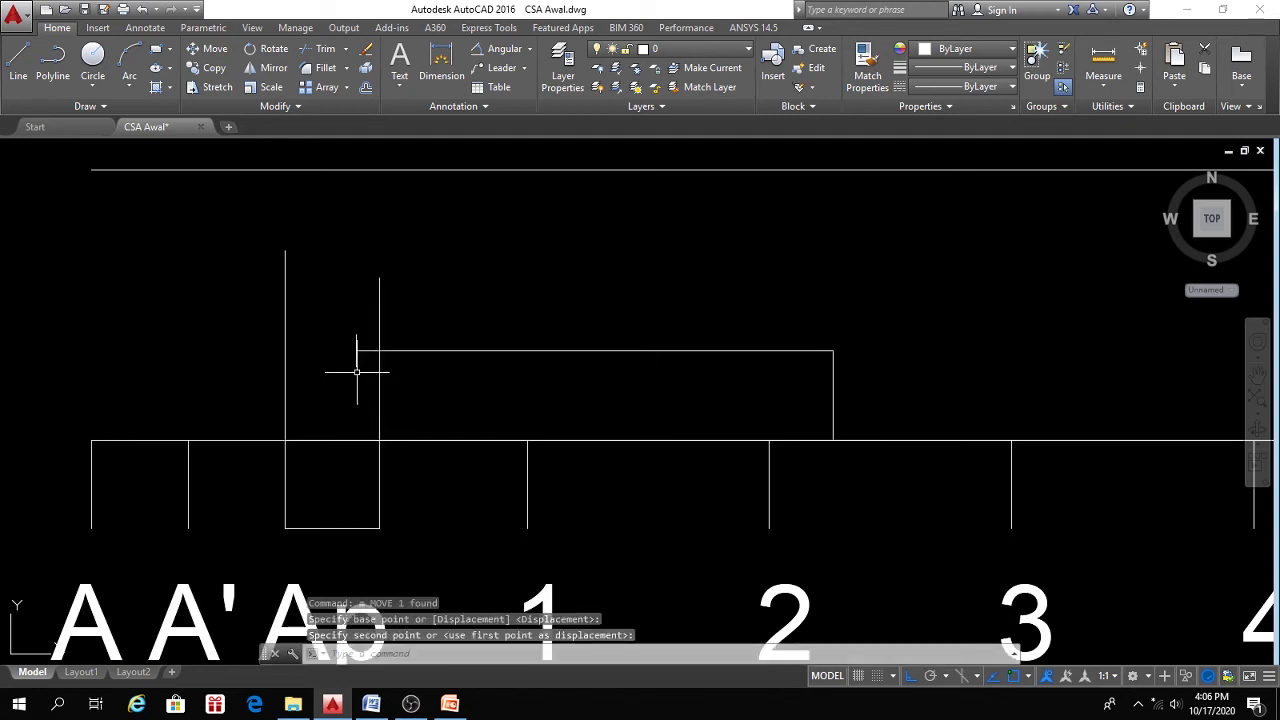
pyautogui.click(368, 356)
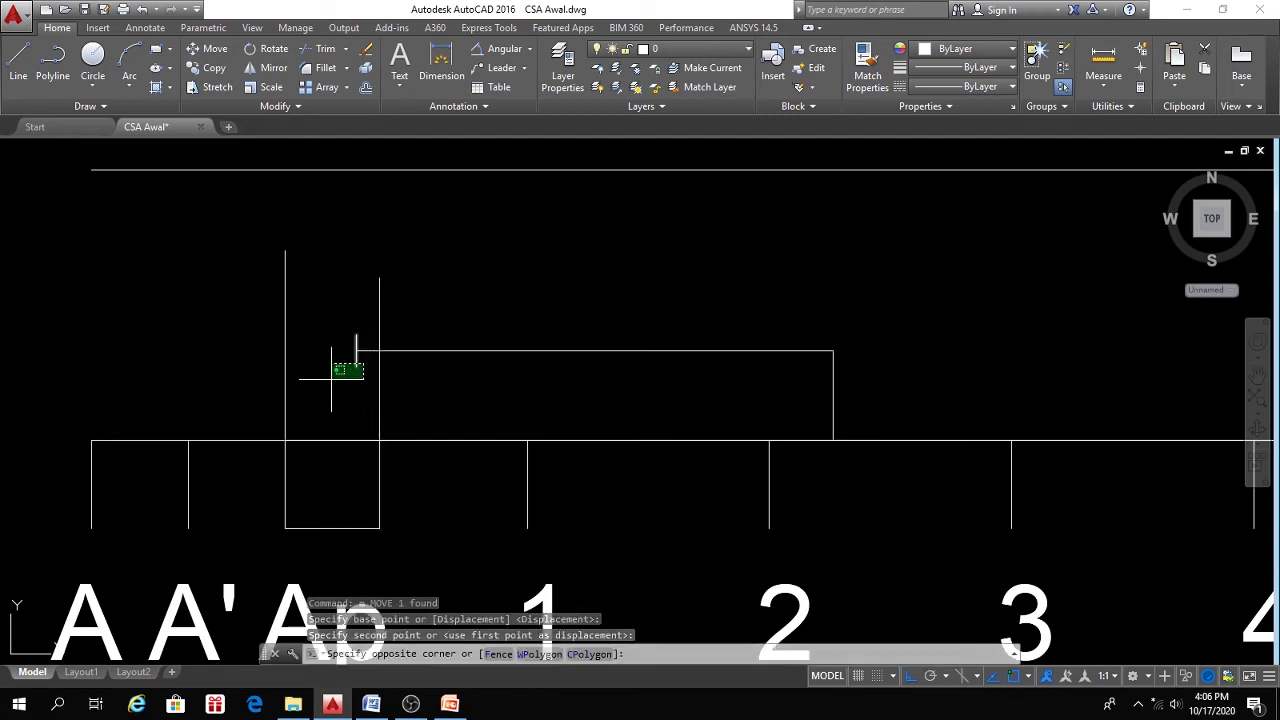
pyautogui.click(331, 379)
pyautogui.write('m')
pyautogui.press('Return')
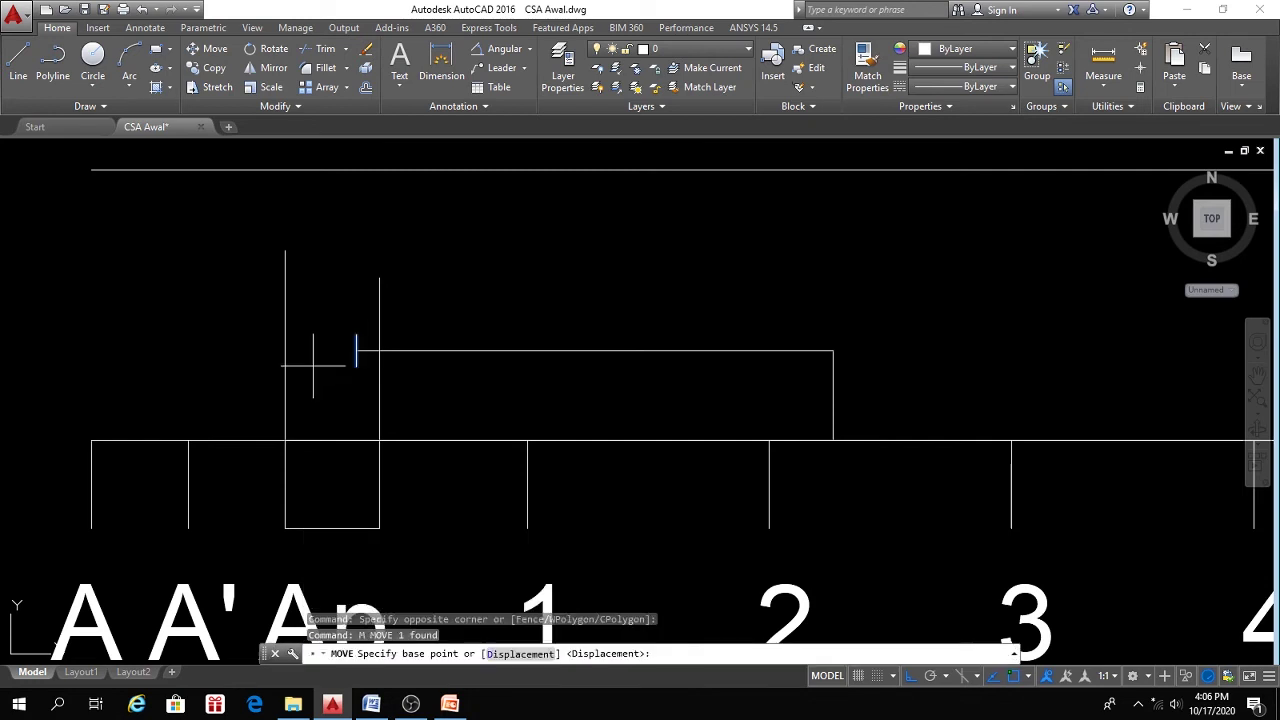
pyautogui.scroll(2, 348, 352)
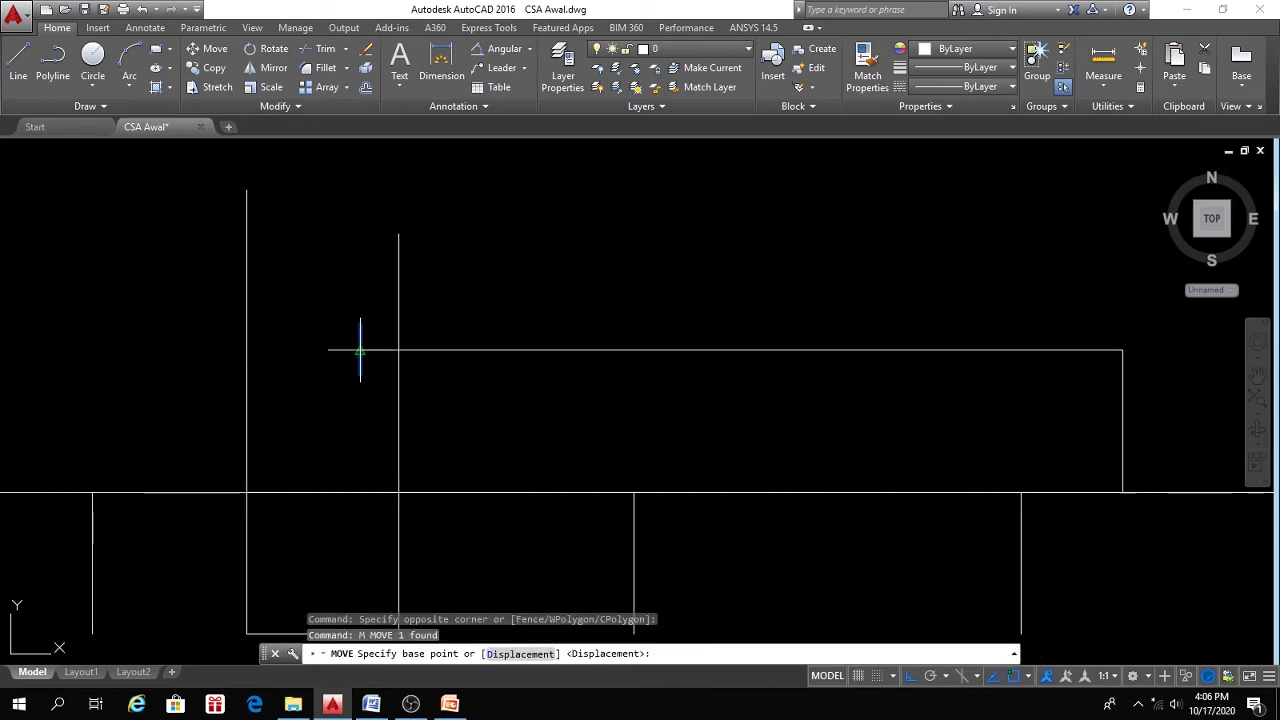
pyautogui.click(361, 350)
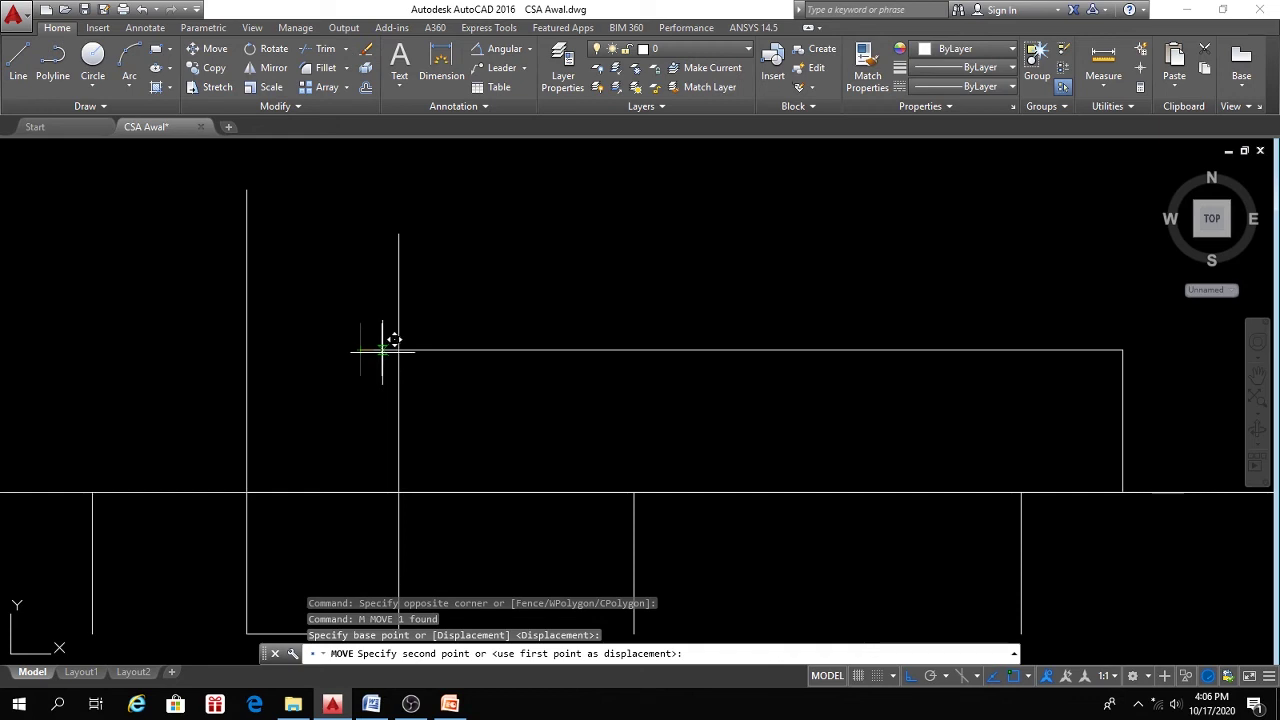
pyautogui.click(382, 350)
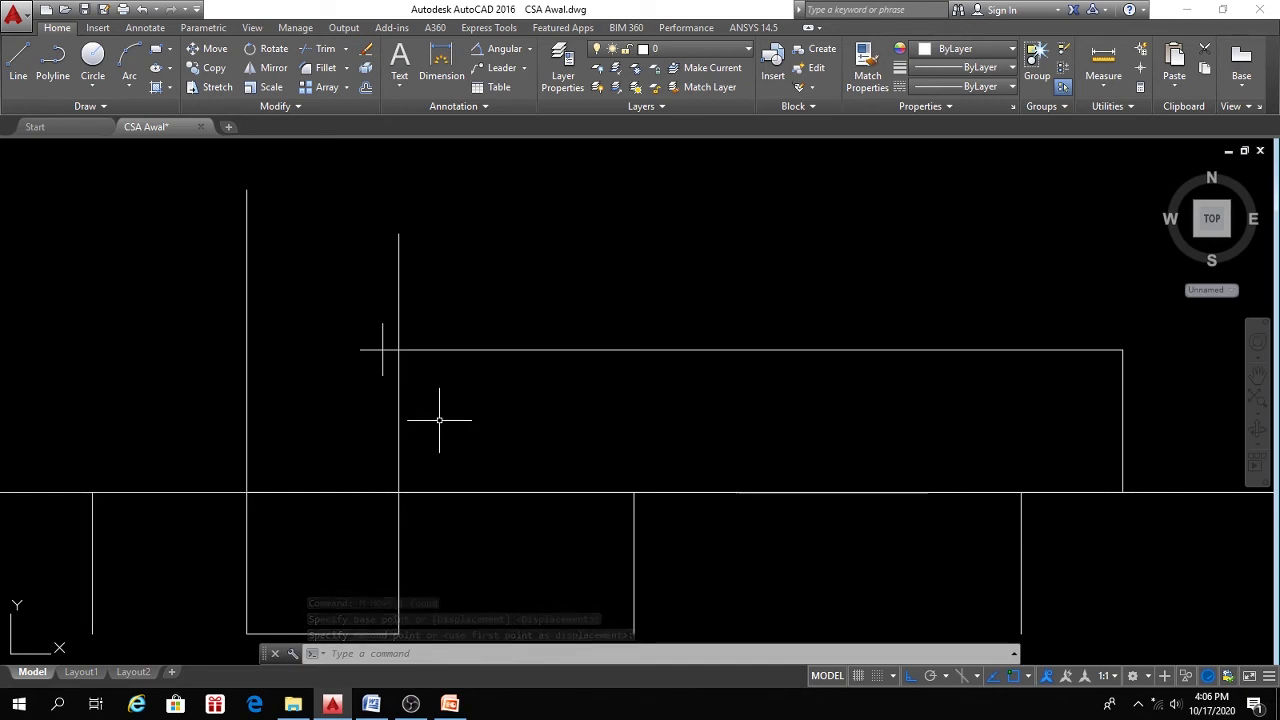
# - Draw a slanted line from the short line's lower end to the Ap station line with Ortho off
pyautogui.write('l')
pyautogui.press('Return')
pyautogui.click(382, 376)
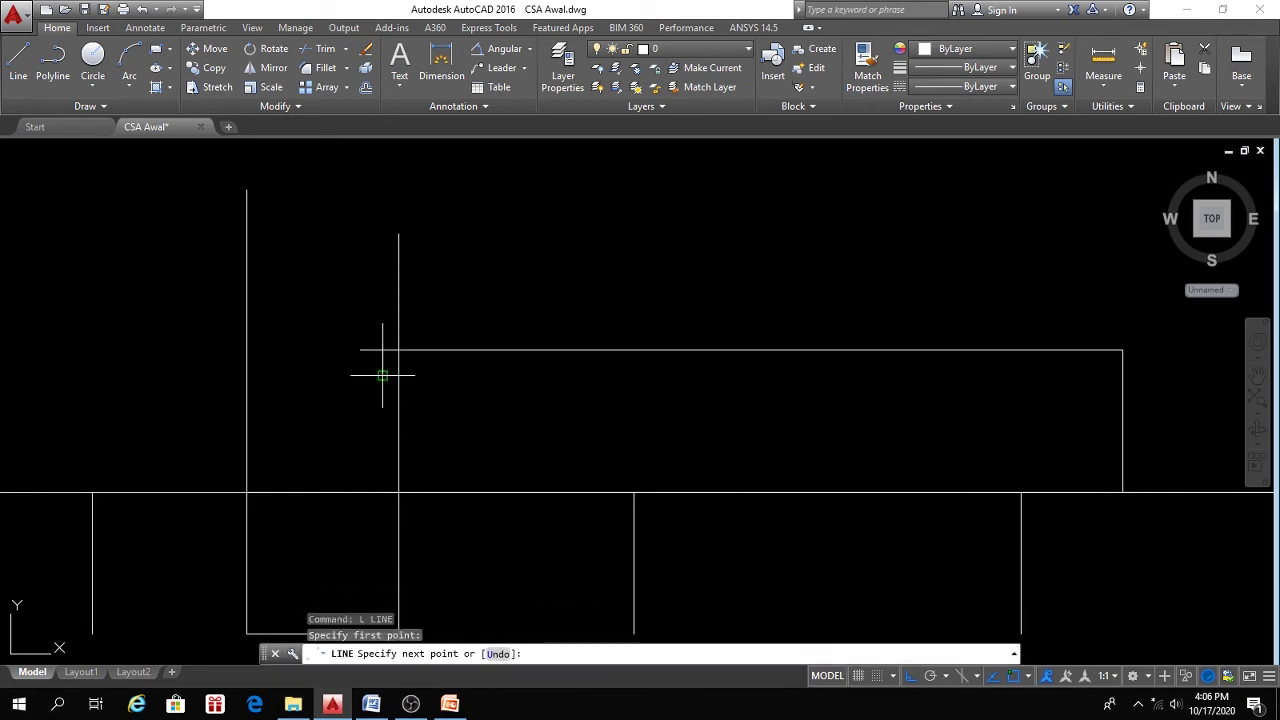
pyautogui.scroll(2, 400, 395)
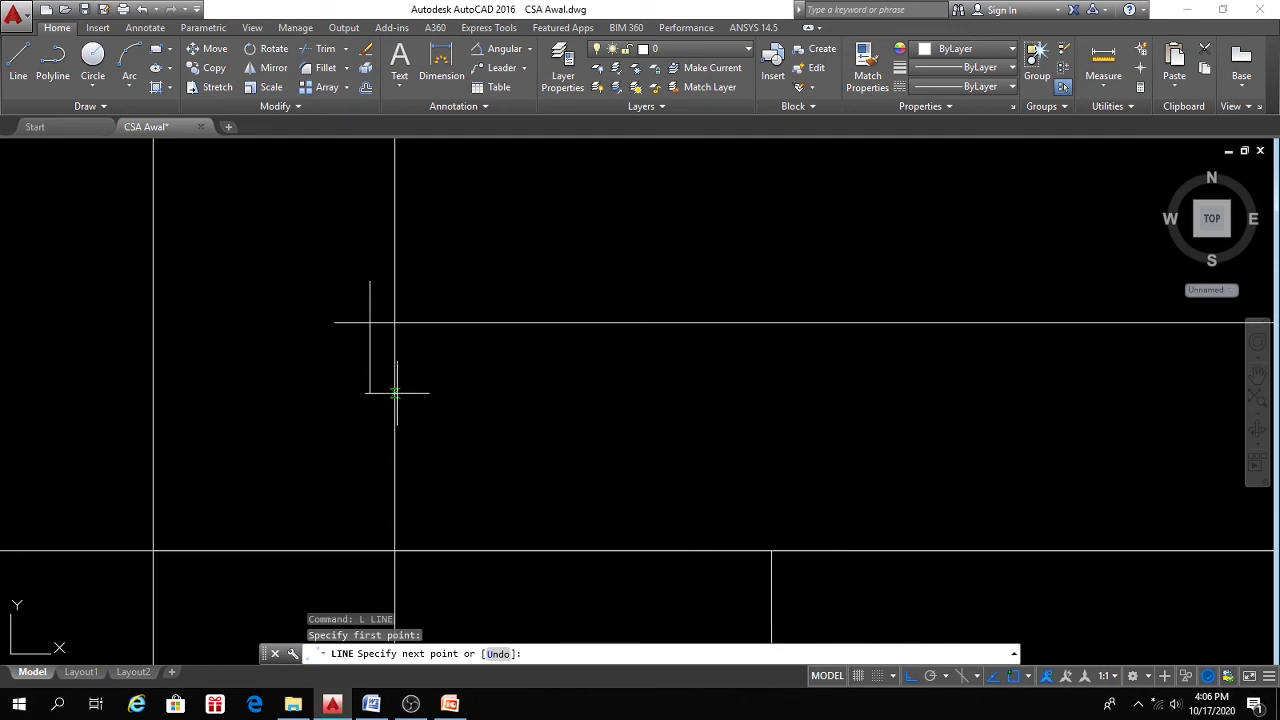
pyautogui.press('F8')
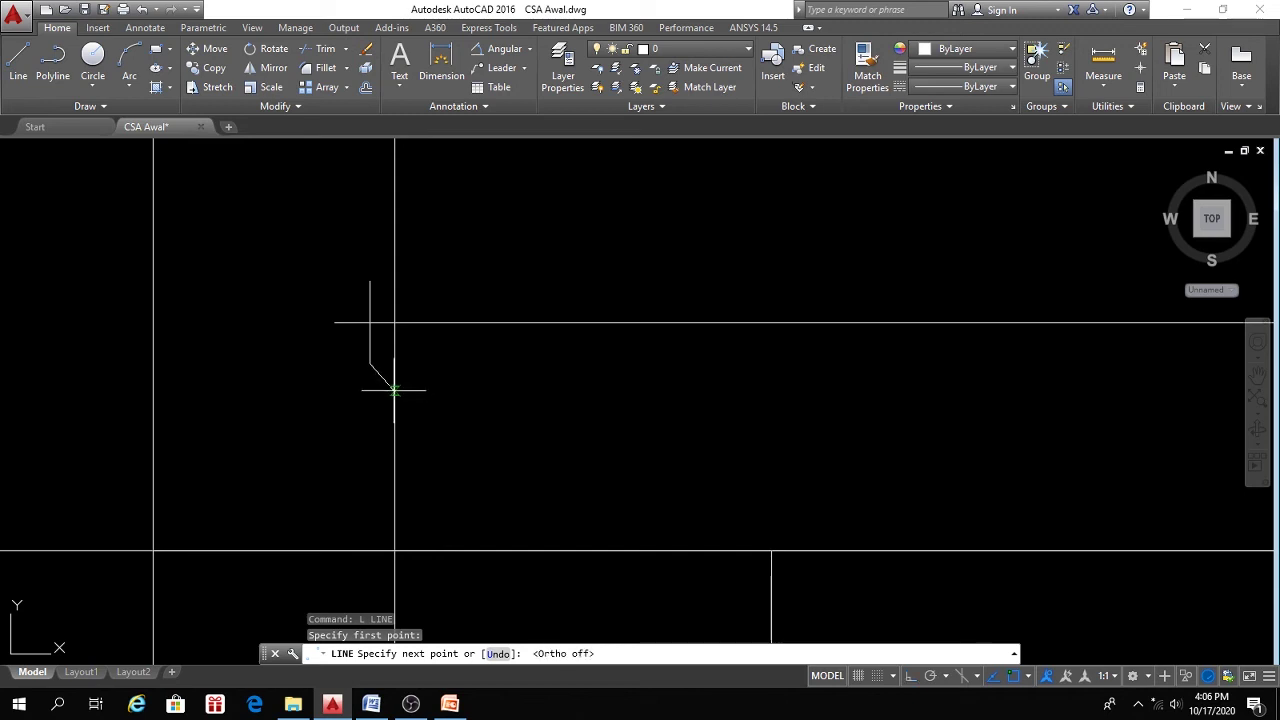
pyautogui.click(394, 390)
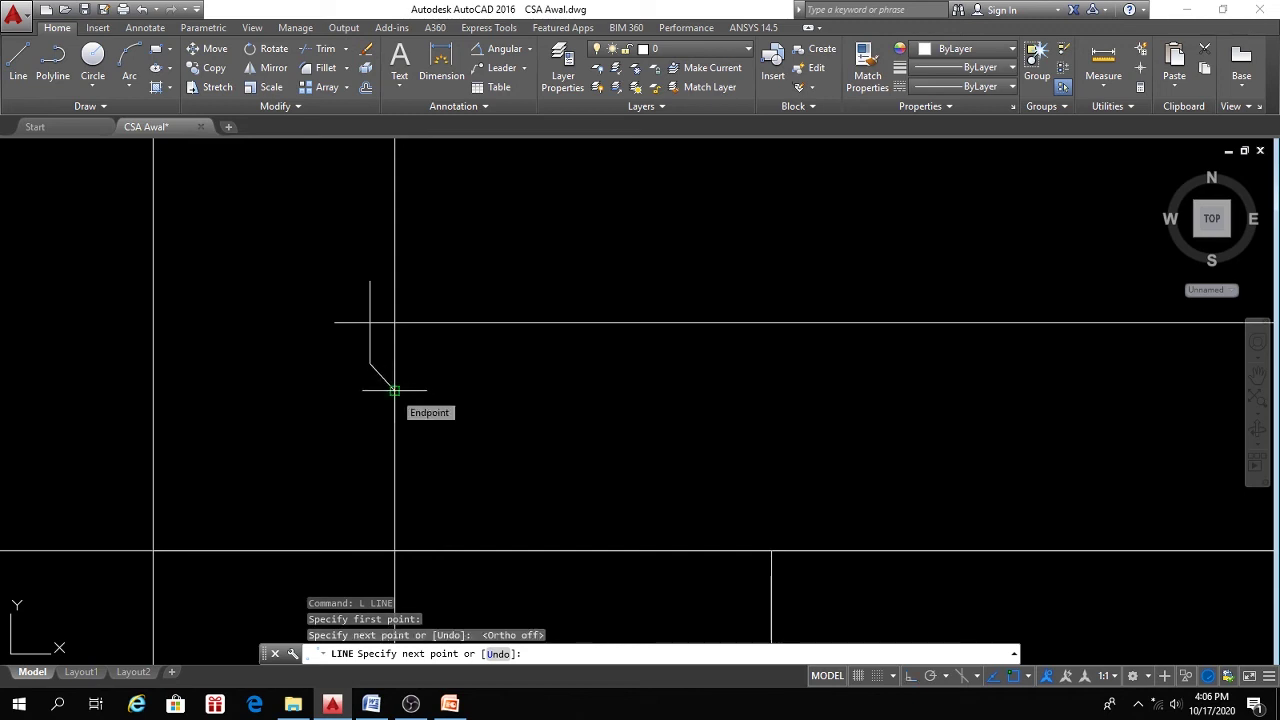
pyautogui.press('Return')
# - Mirror the slanted line about the horizontal line, keeping the original
pyautogui.click(382, 377)
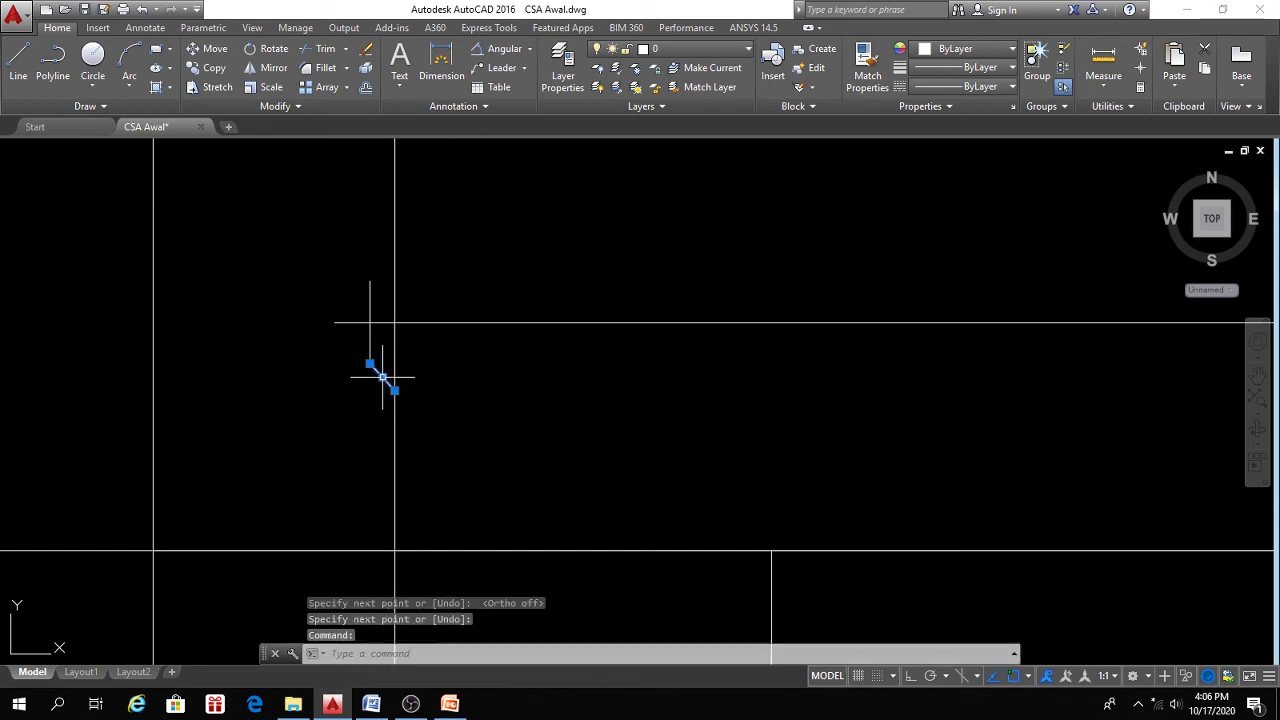
pyautogui.write('mi')
pyautogui.press('Return')
pyautogui.click(370, 322)
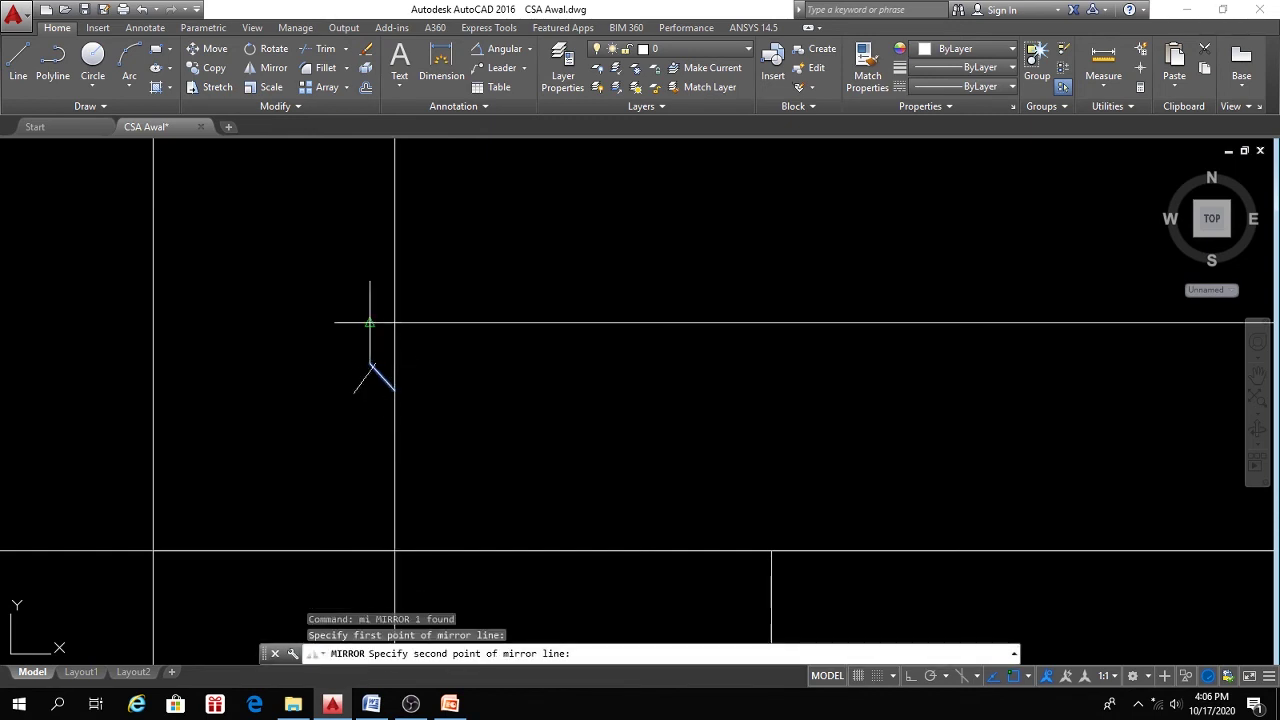
pyautogui.click(394, 322)
pyautogui.press('Return')
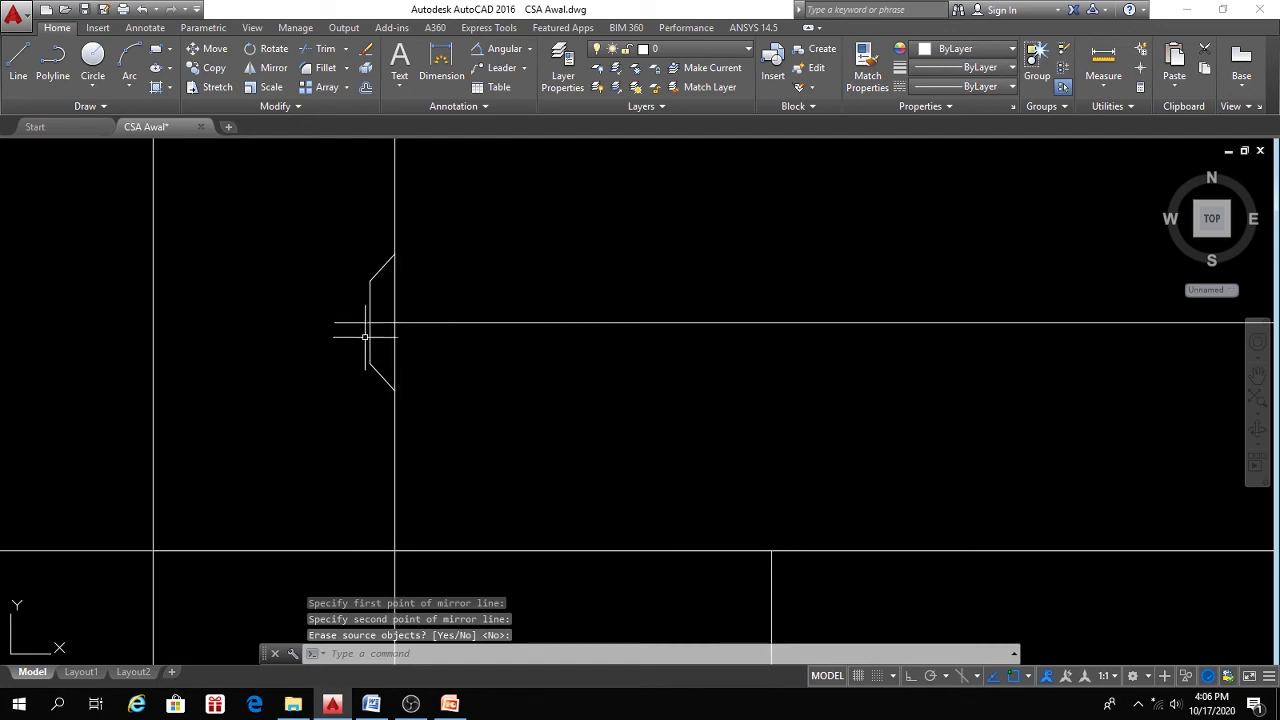
pyautogui.scroll(-2, 375, 334)
pyautogui.scroll(-2, 440, 386)
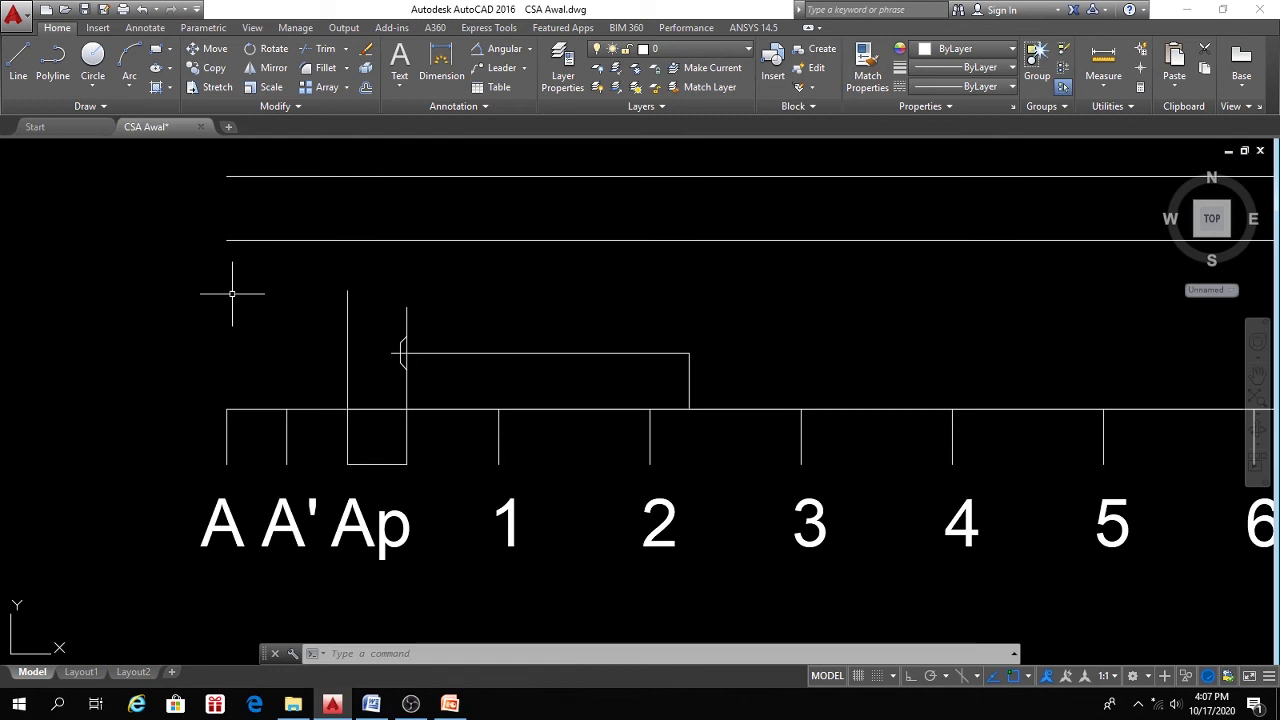
# - Start a fit-point spline at the left end of the lower top line, adding points past station Ap
pyautogui.click(103, 107)
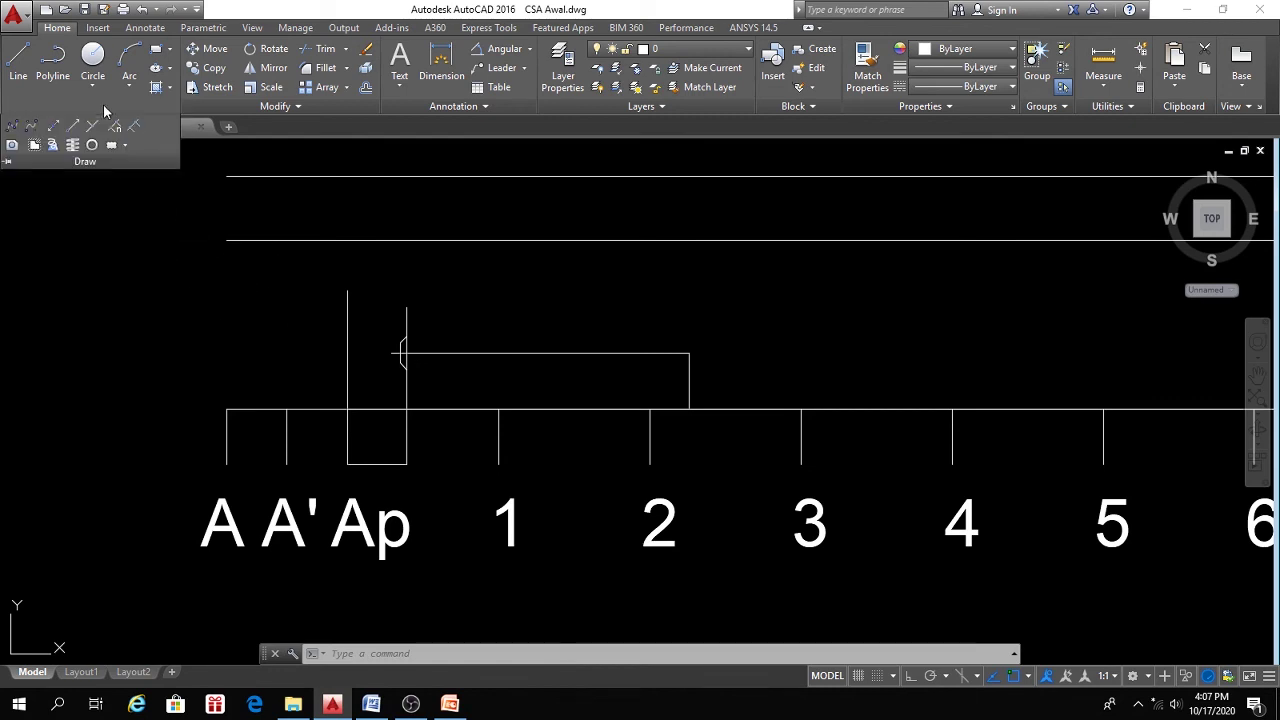
pyautogui.click(18, 127)
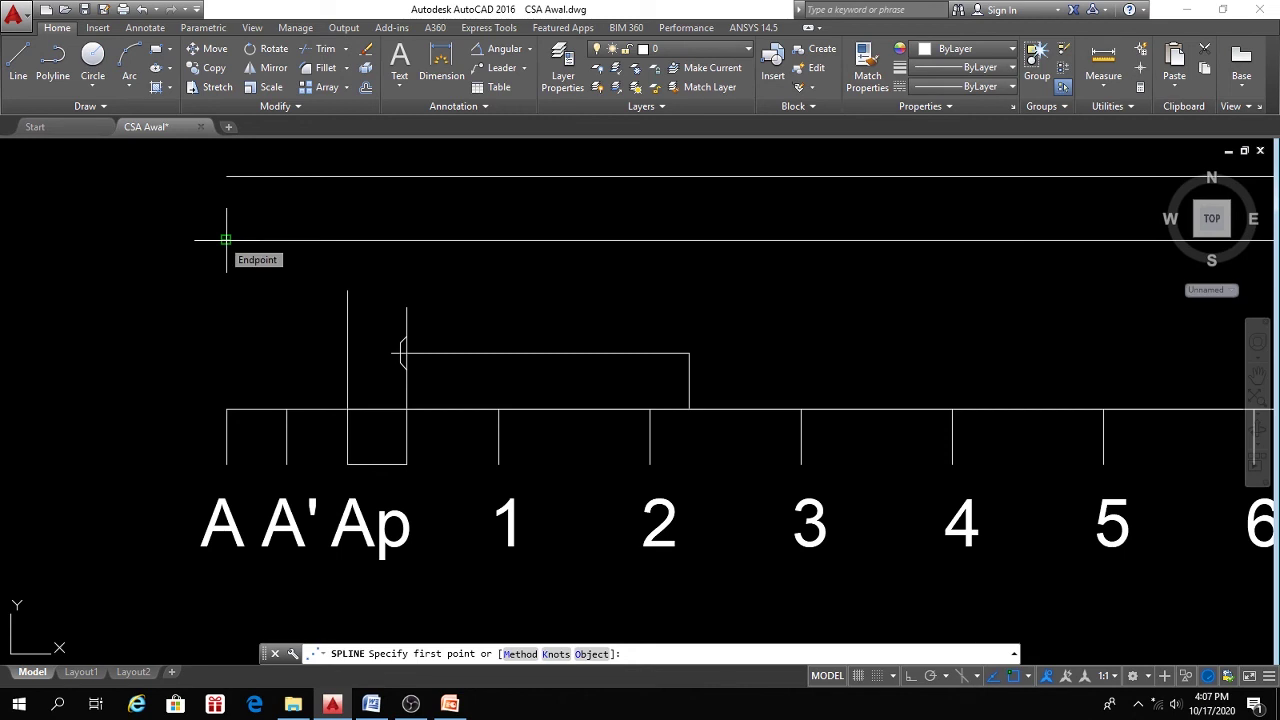
pyautogui.click(226, 240)
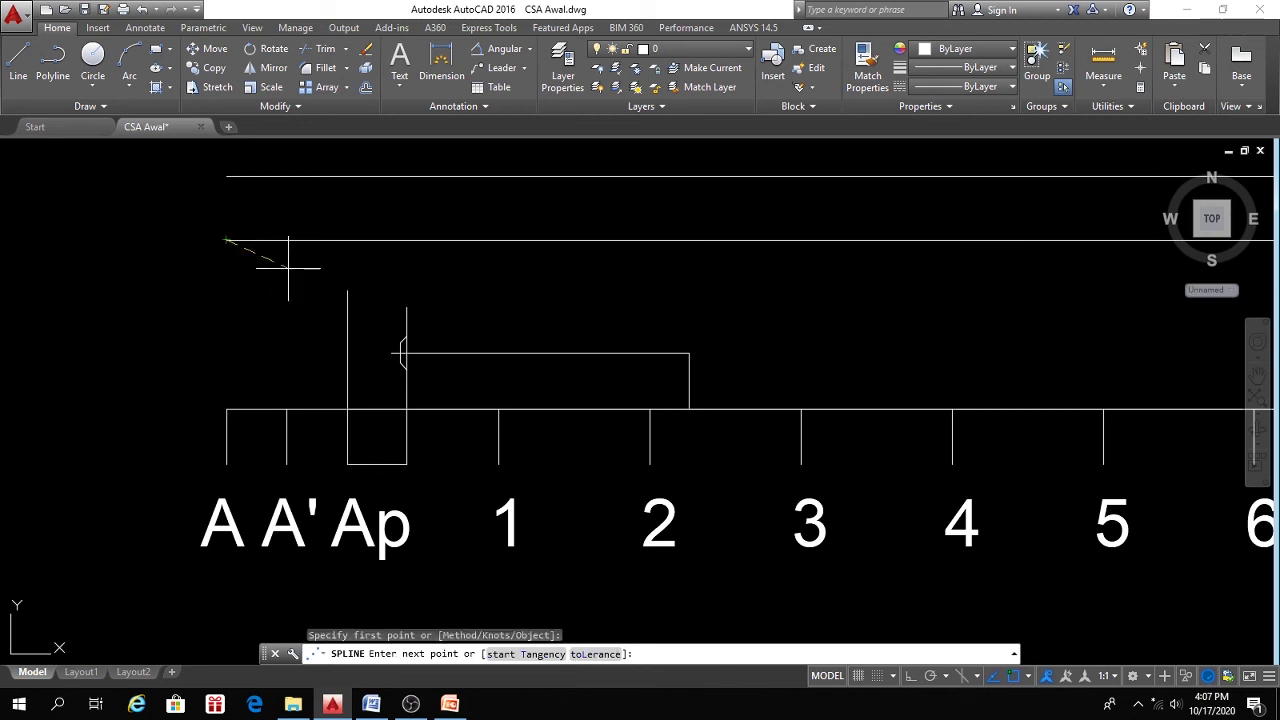
pyautogui.click(276, 265)
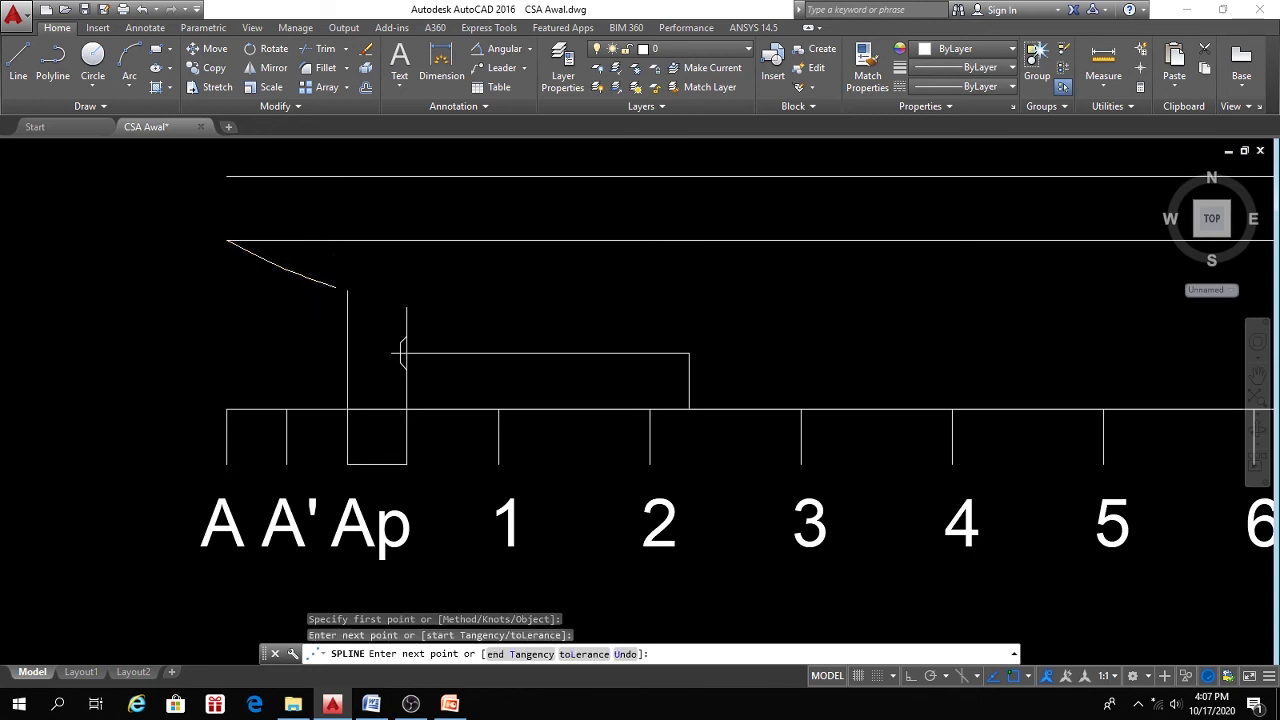
pyautogui.scroll(2, 334, 286)
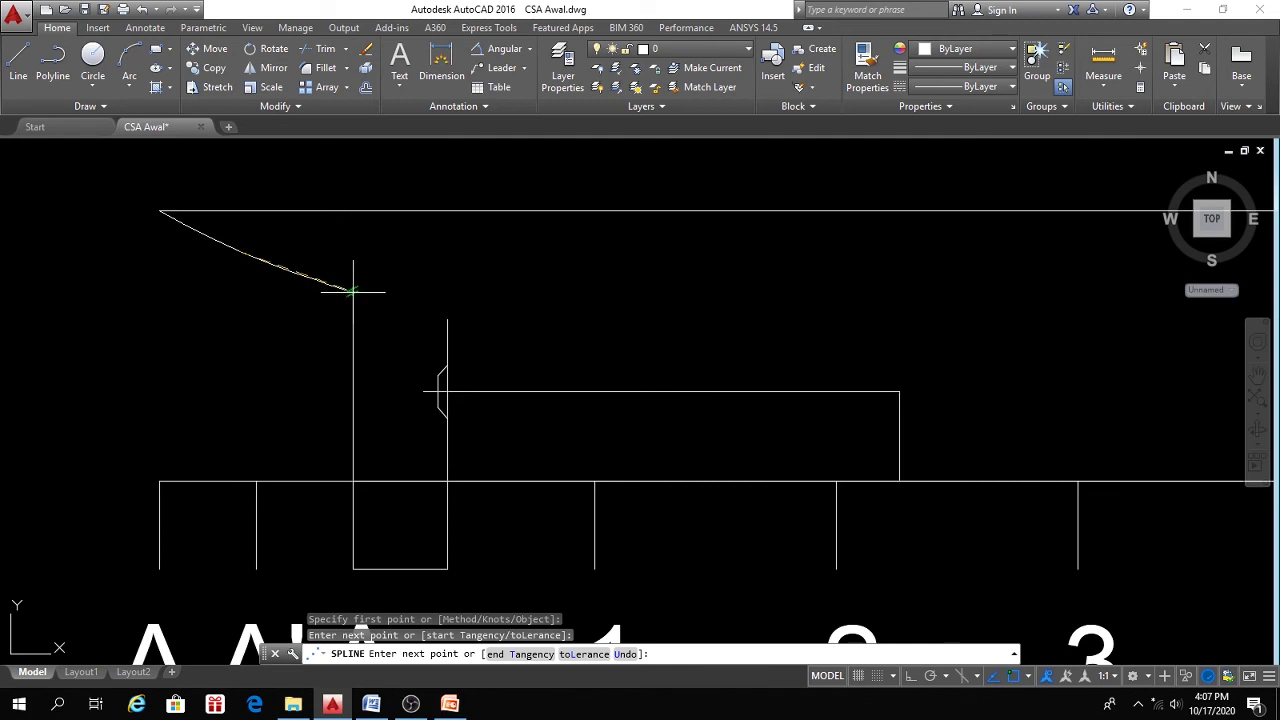
pyautogui.click(312, 277)
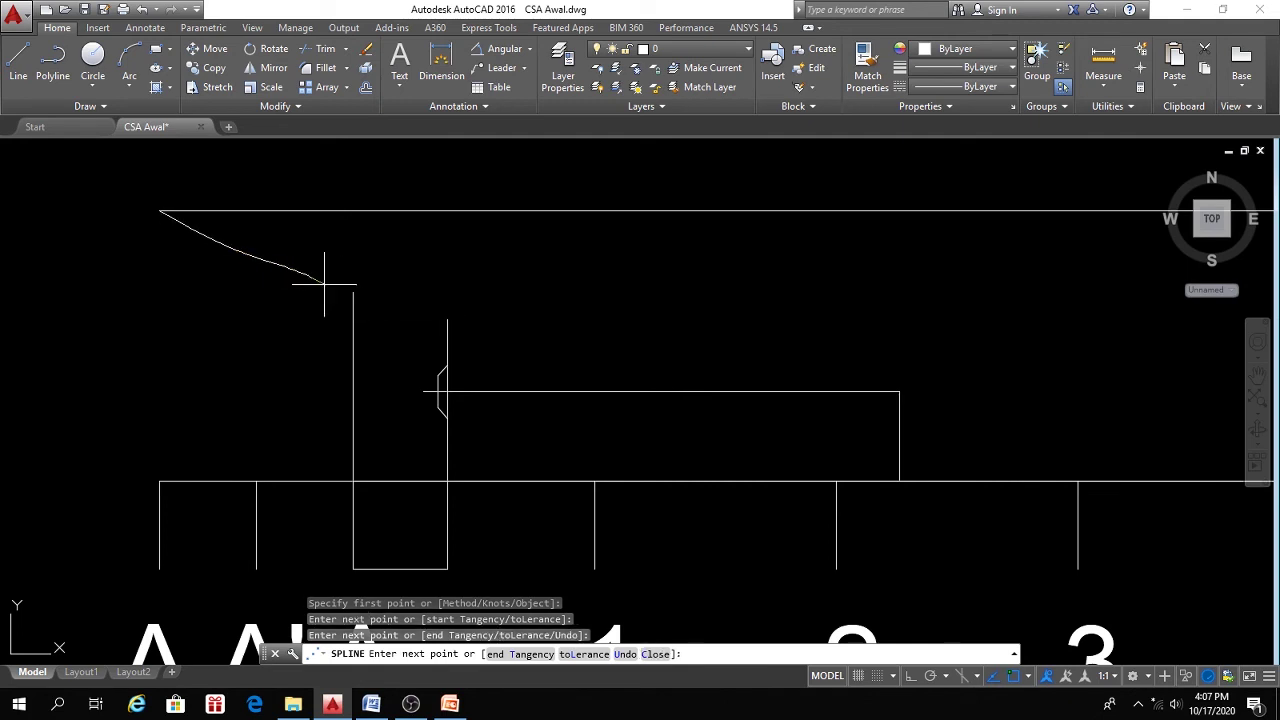
pyautogui.click(352, 291)
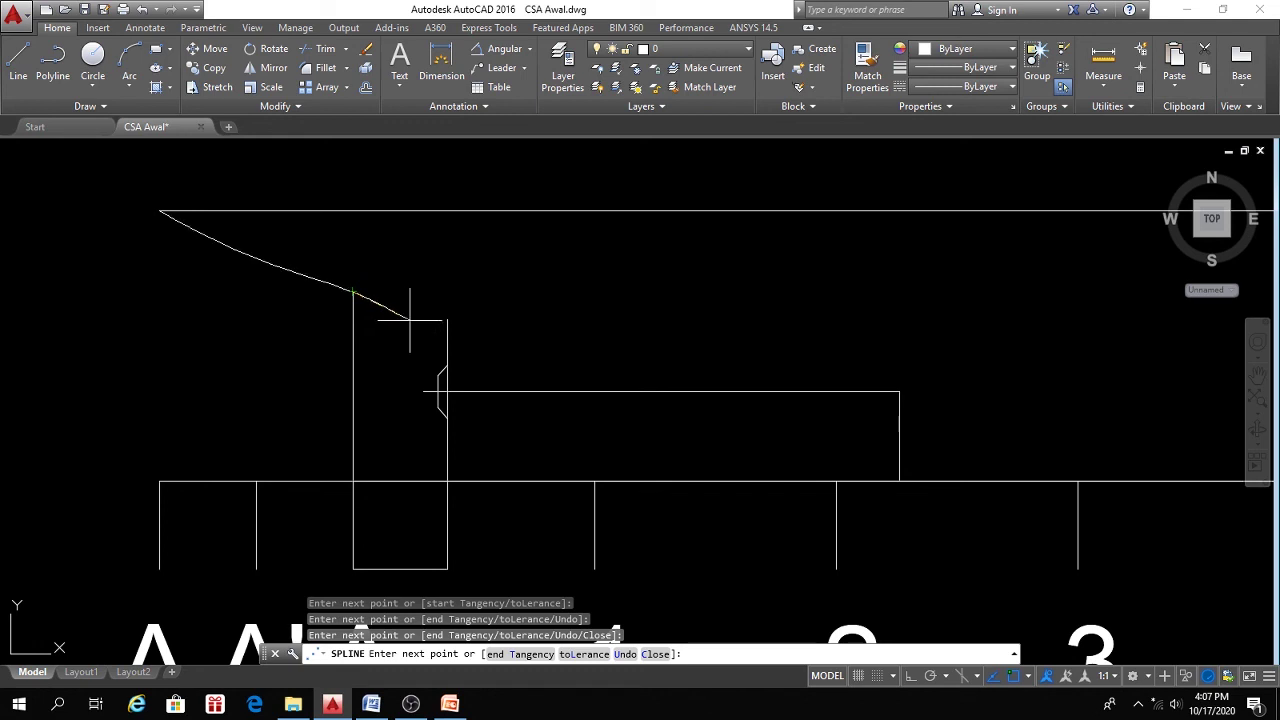
# - Continue the spline down the stern outline and end it at the short vertical line's endpoint
pyautogui.click(434, 322)
pyautogui.scroll(3, 434, 340)
pyautogui.scroll(2, 440, 340)
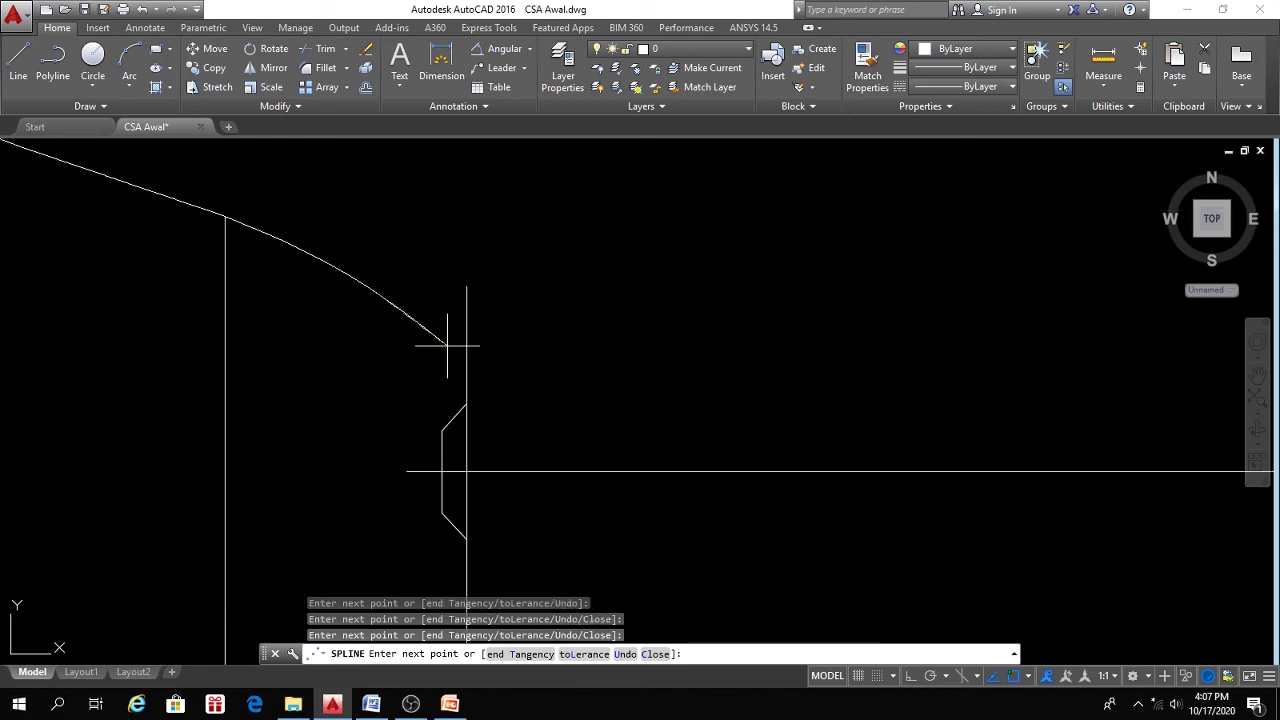
pyautogui.click(445, 346)
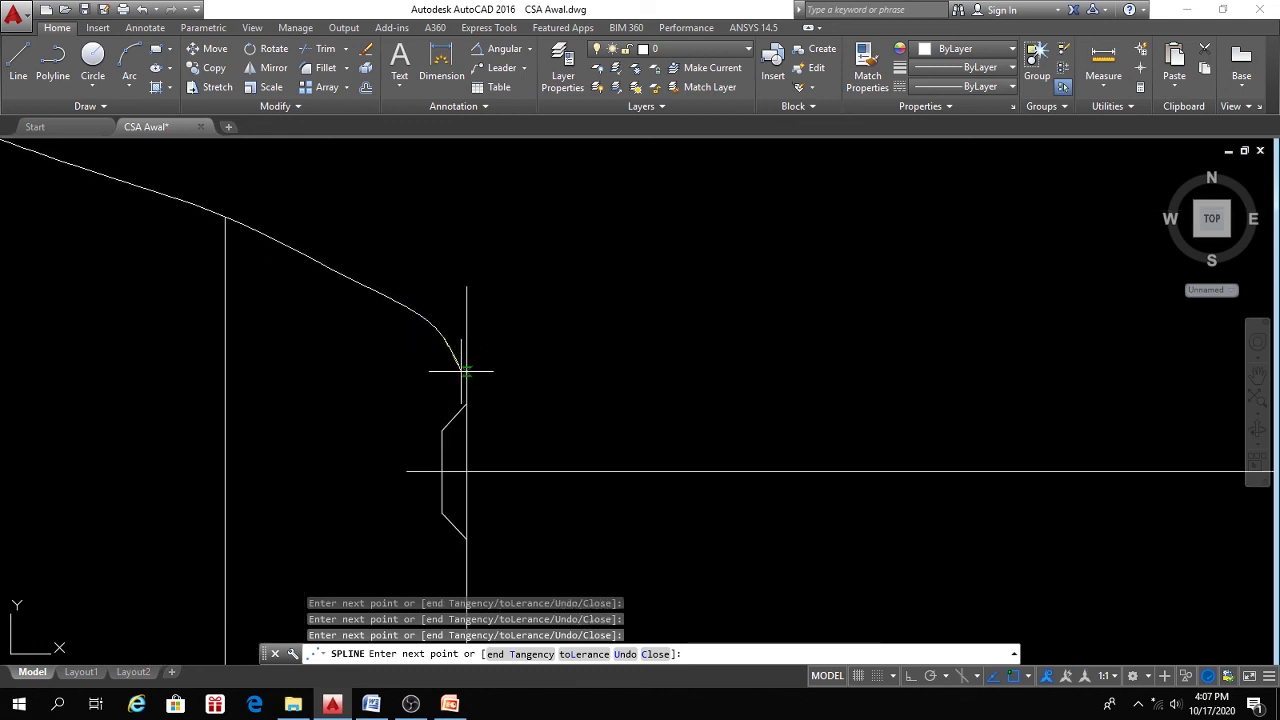
pyautogui.scroll(4, 464, 370)
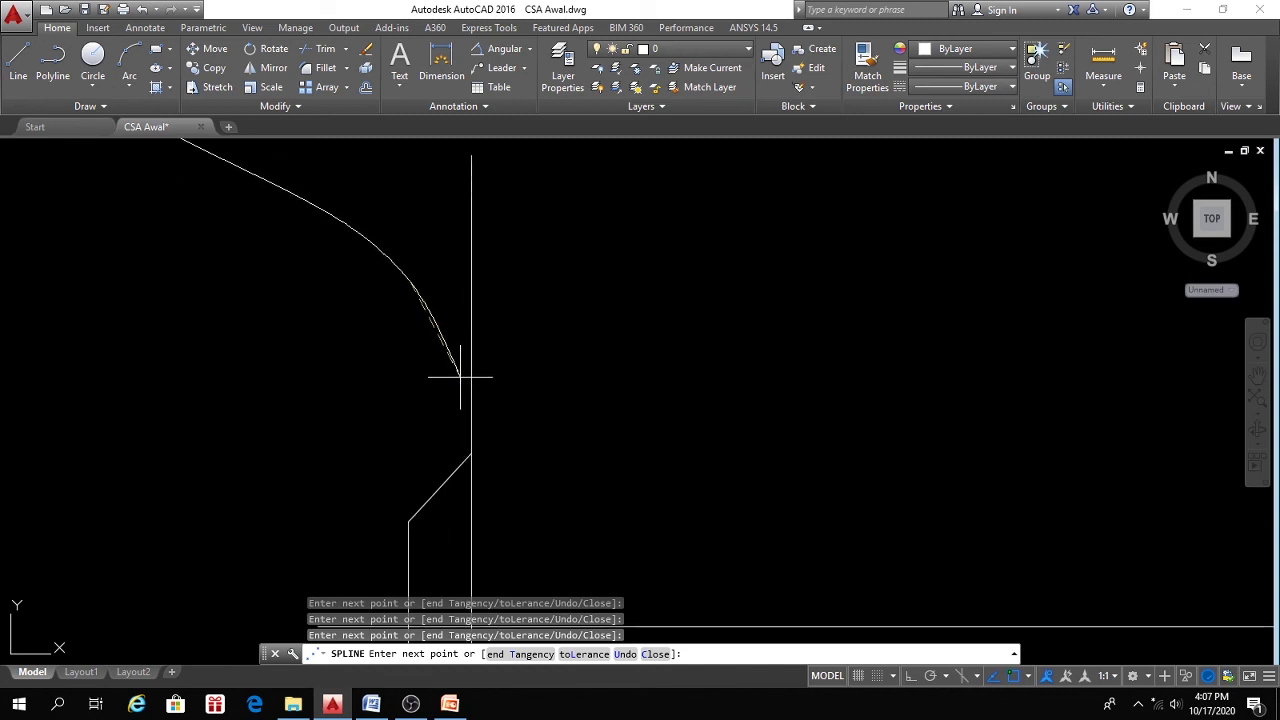
pyautogui.click(471, 453)
pyautogui.press('Return')
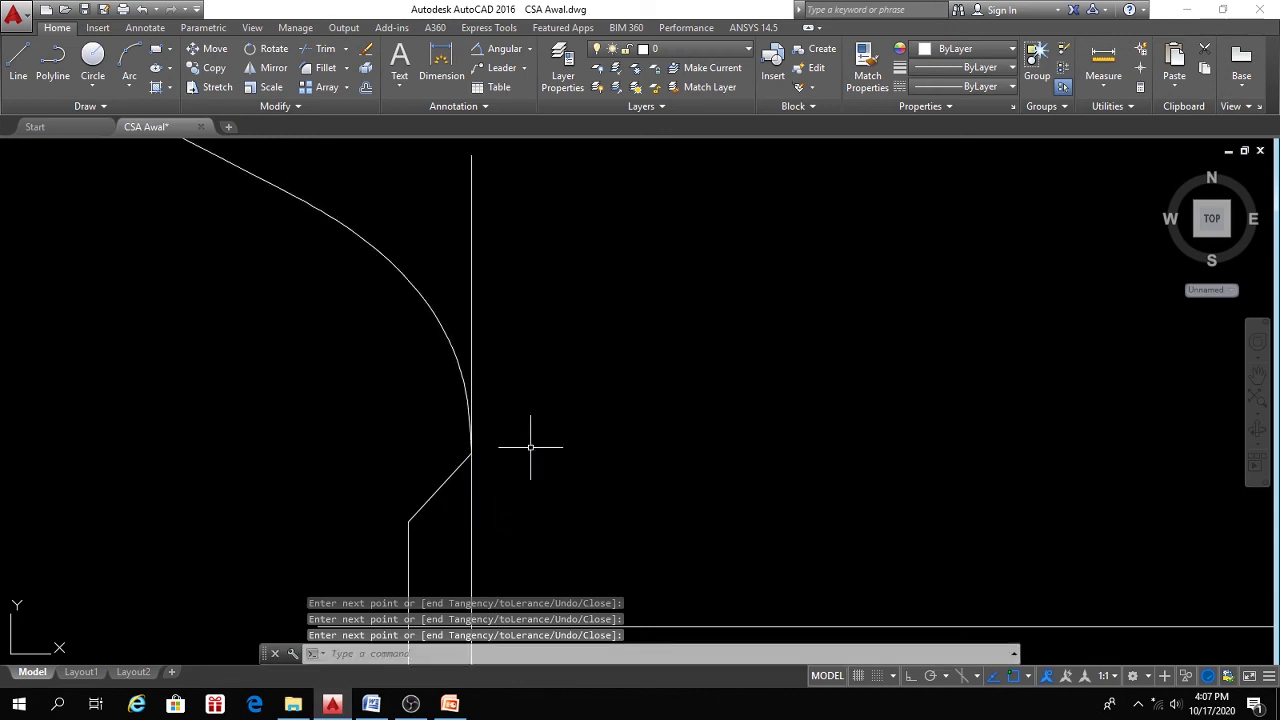
pyautogui.scroll(-2, 423, 330)
# - Select the stern spline and stretch its upper fit points to new positions
pyautogui.click(393, 227)
pyautogui.click(329, 280)
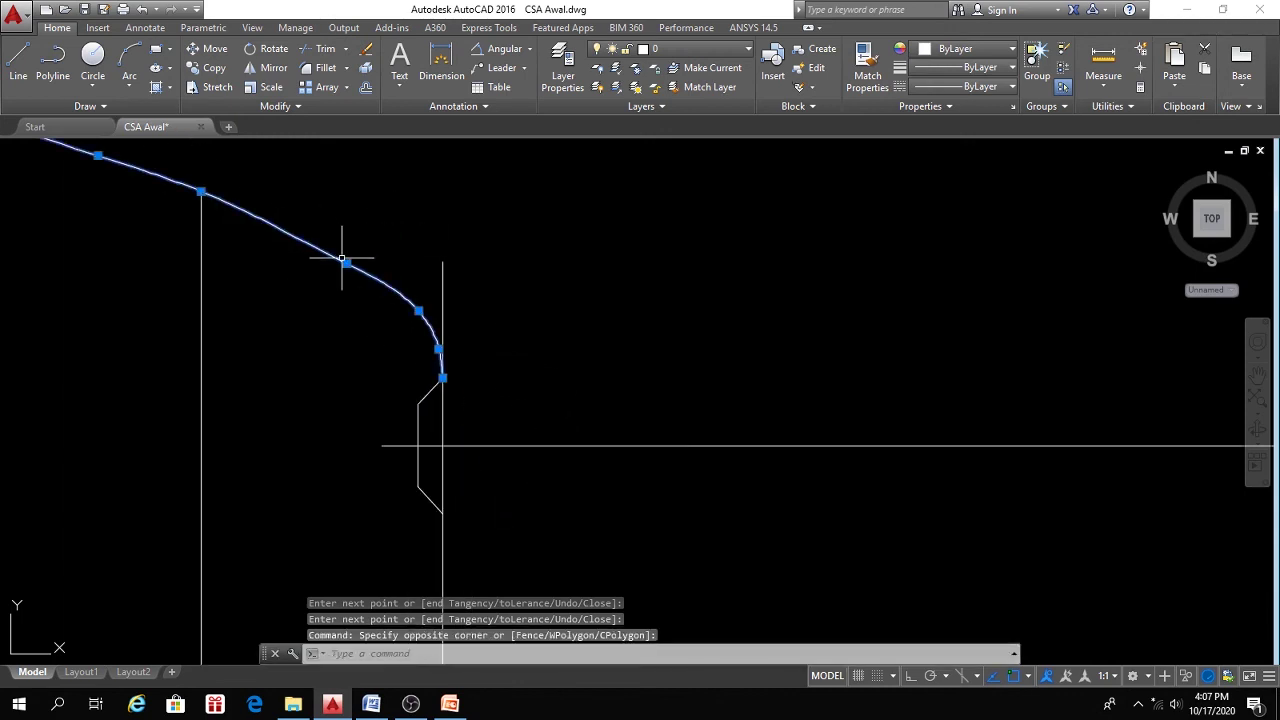
pyautogui.click(343, 262)
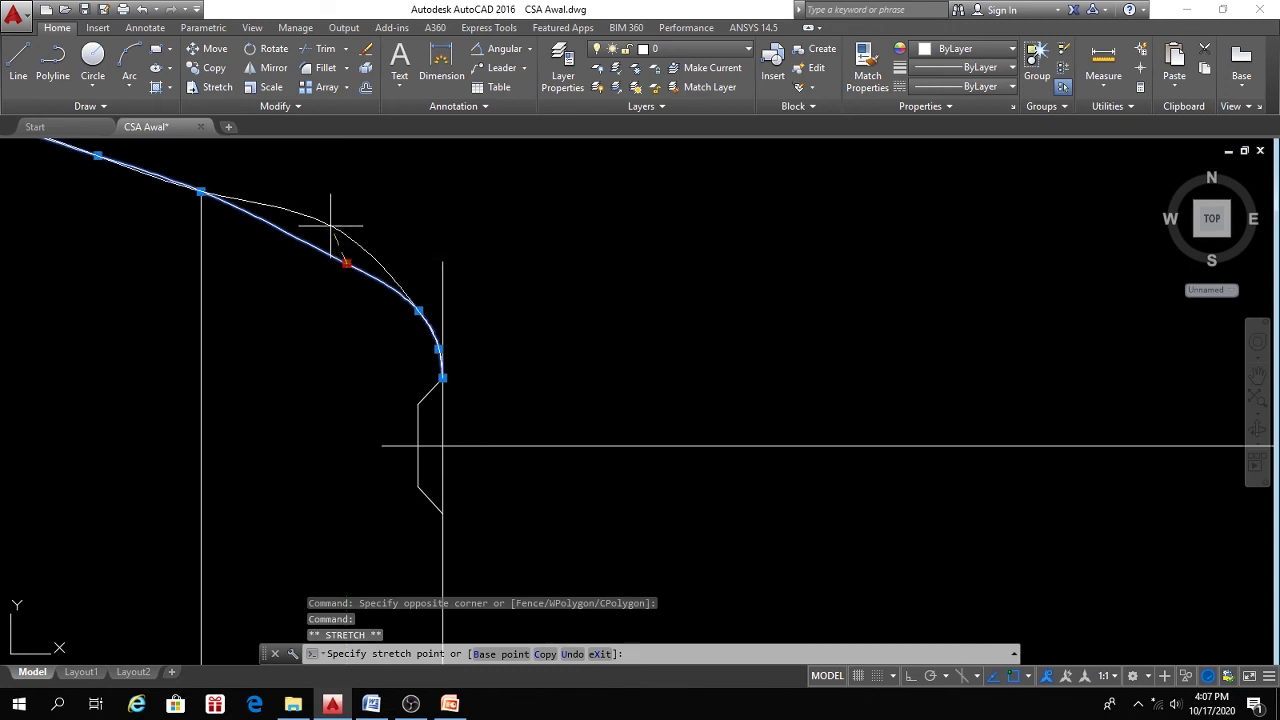
pyautogui.scroll(2, 333, 231)
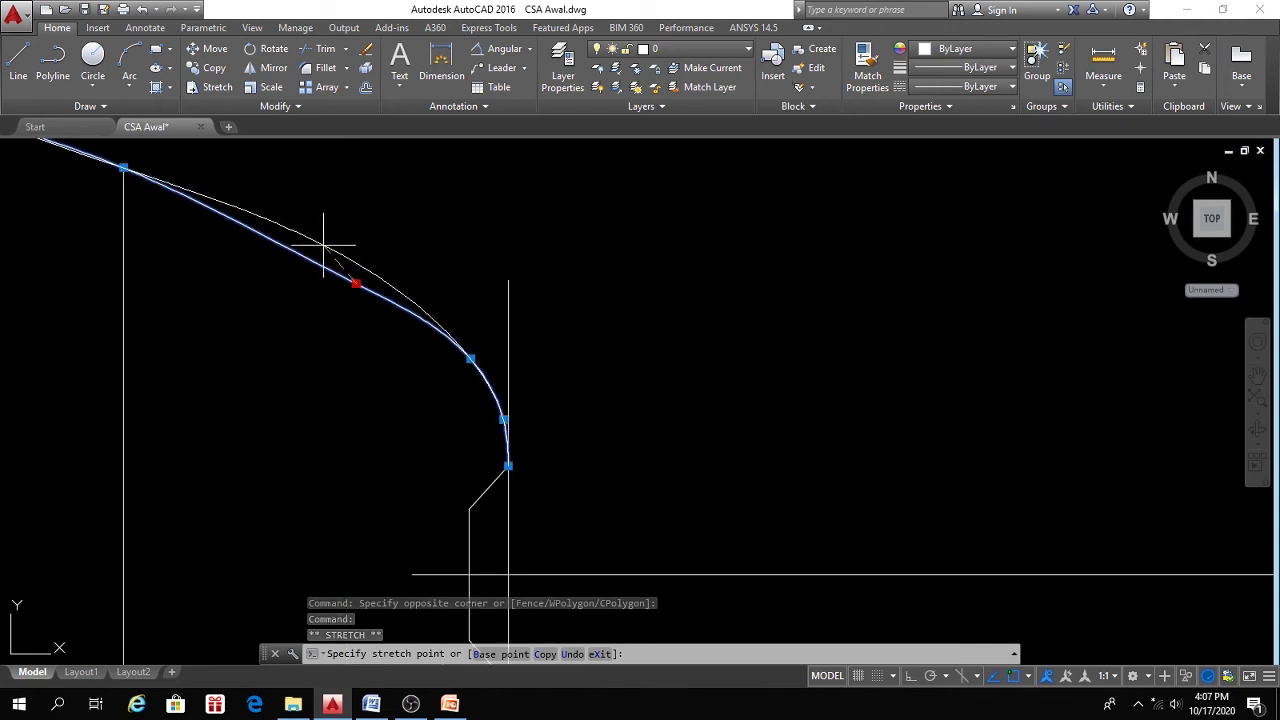
pyautogui.click(324, 243)
pyautogui.click(470, 358)
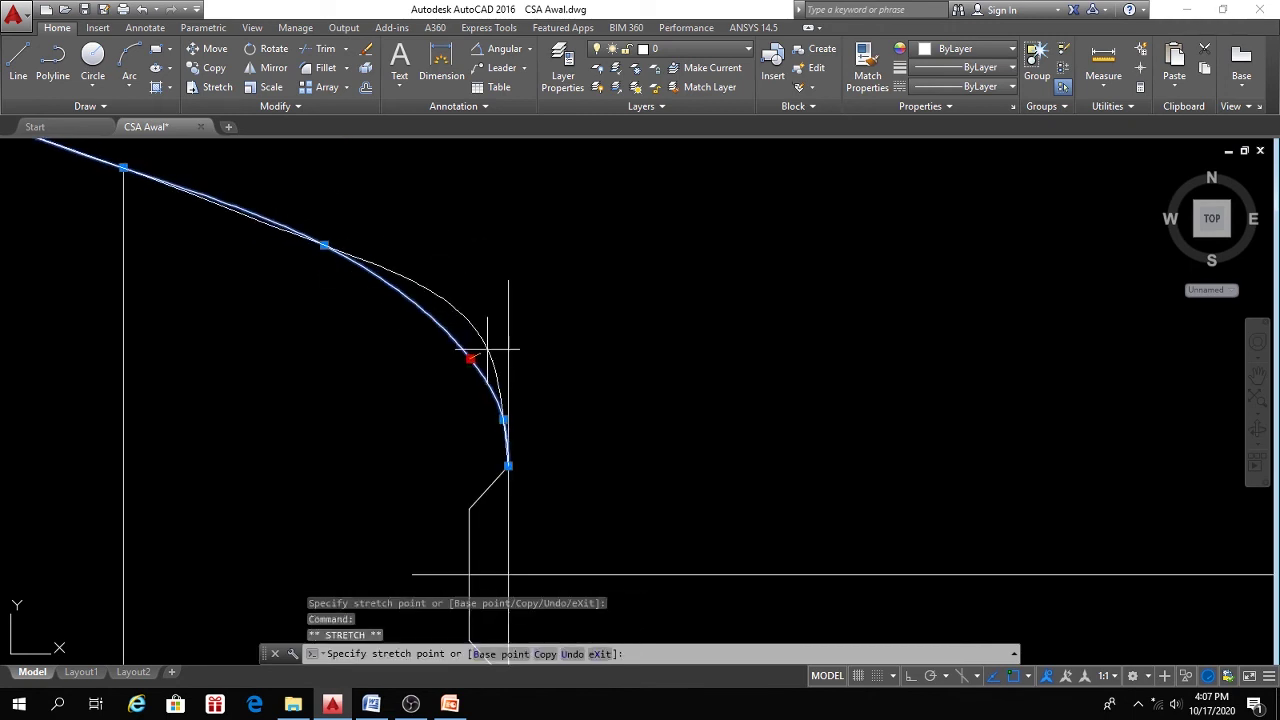
pyautogui.click(487, 348)
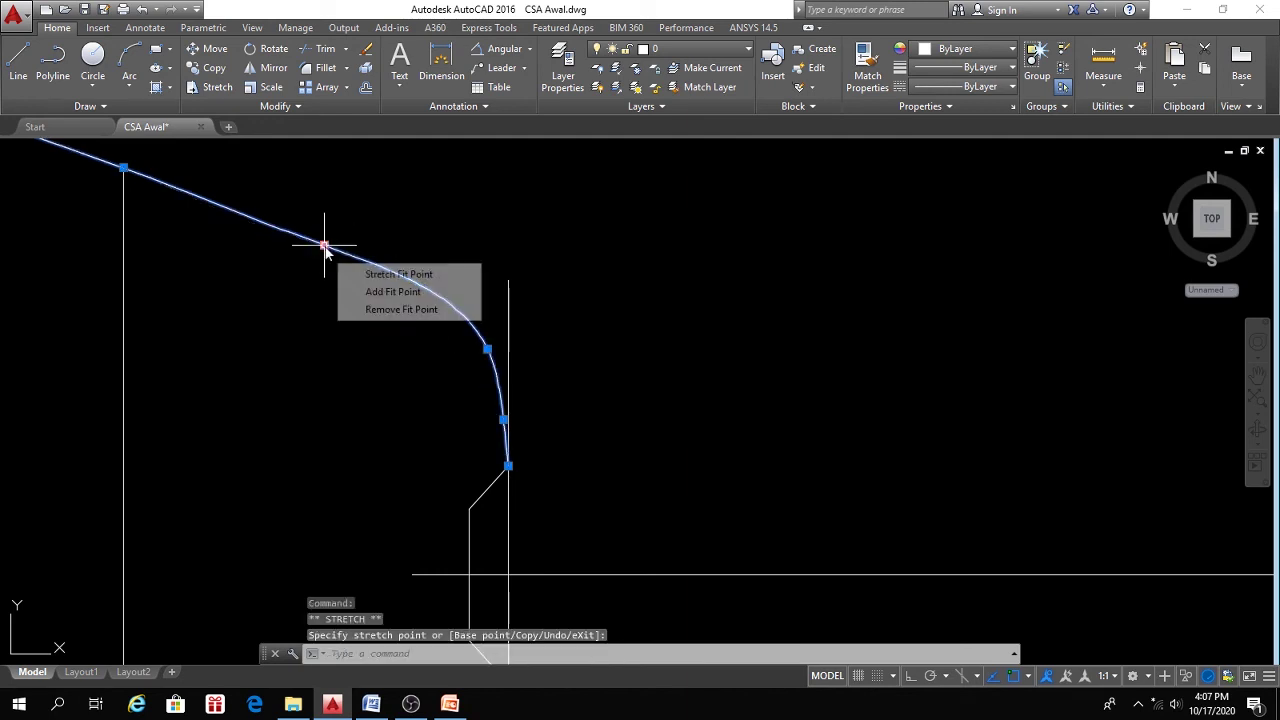
pyautogui.click(324, 245)
pyautogui.click(324, 228)
pyautogui.scroll(-2, 334, 286)
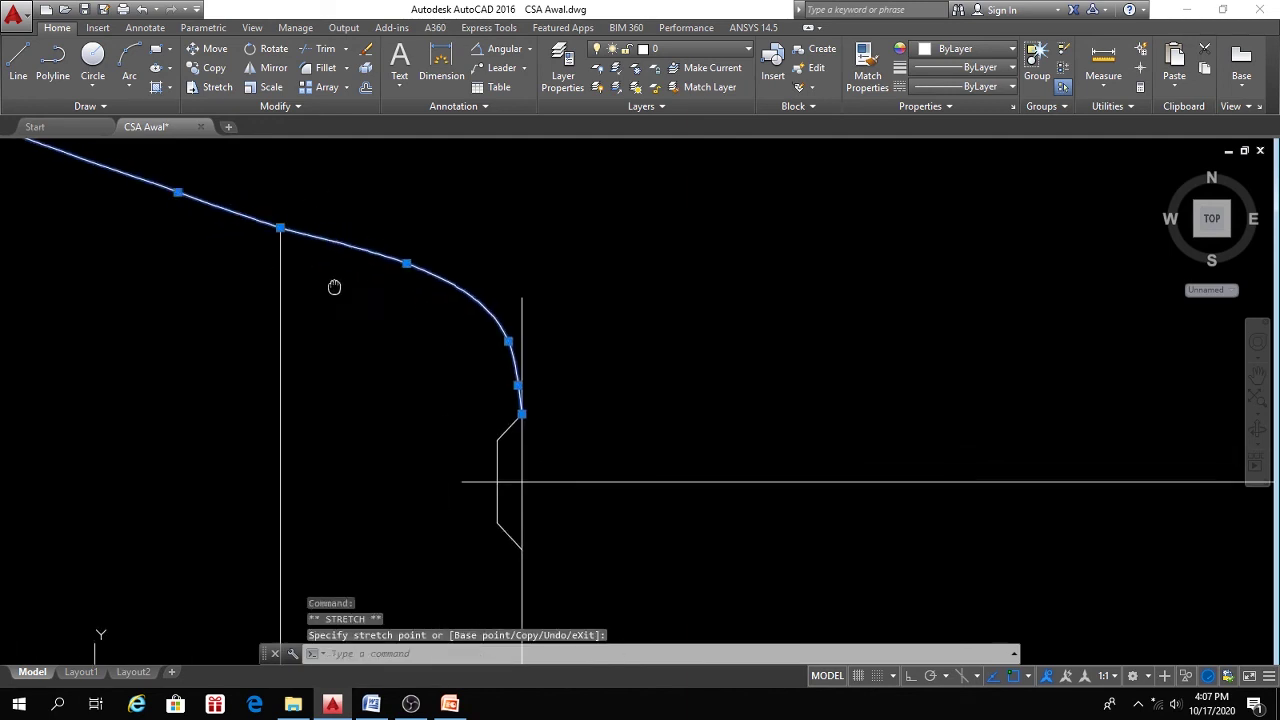
pyautogui.scroll(-2, 225, 264)
# - Reshape the spline's lower bend by moving its fit points closer to the vertical line
pyautogui.moveTo(225, 264); pyautogui.dragTo(389, 391, button='middle')
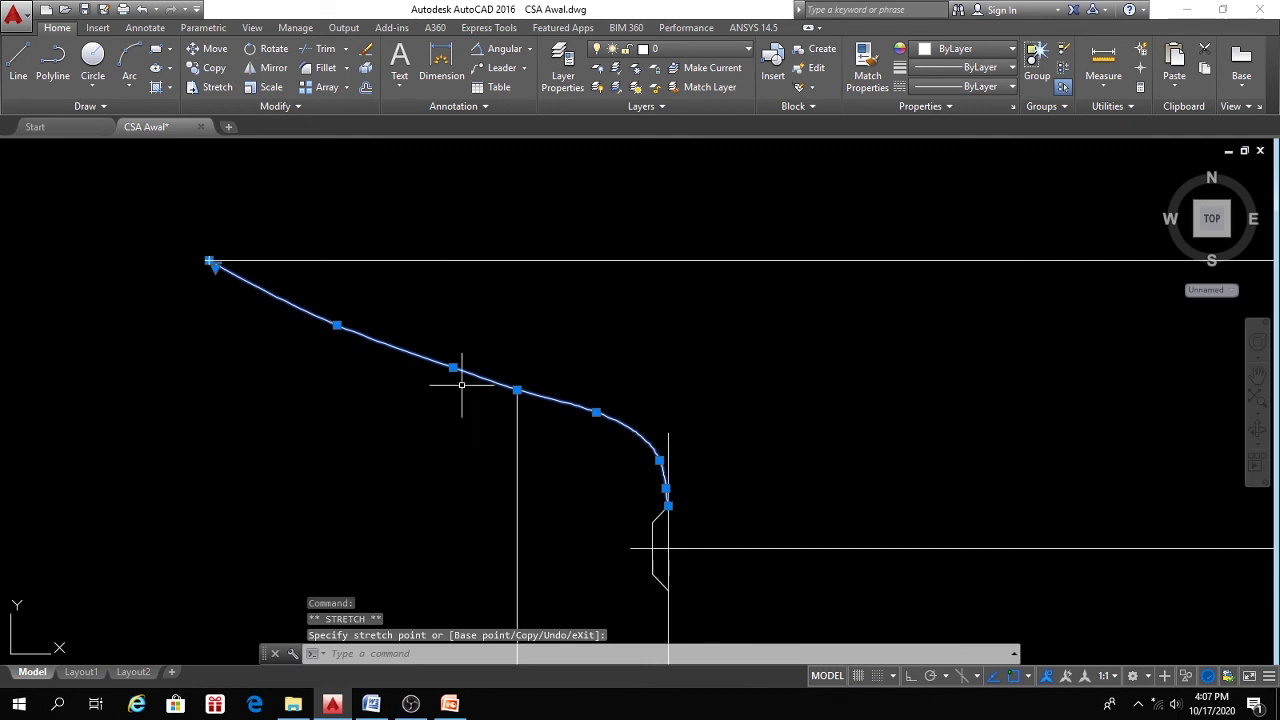
pyautogui.moveTo(531, 409); pyautogui.dragTo(434, 305, button='middle')
pyautogui.scroll(4, 514, 366)
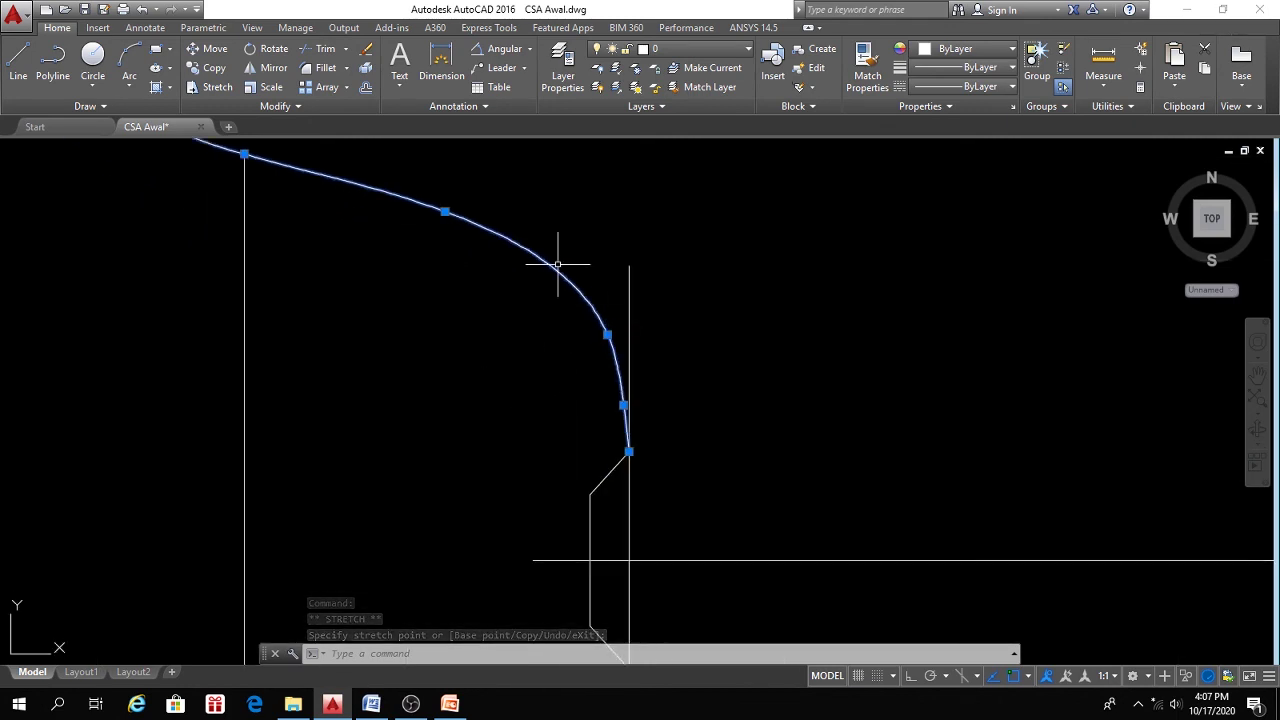
pyautogui.click(607, 335)
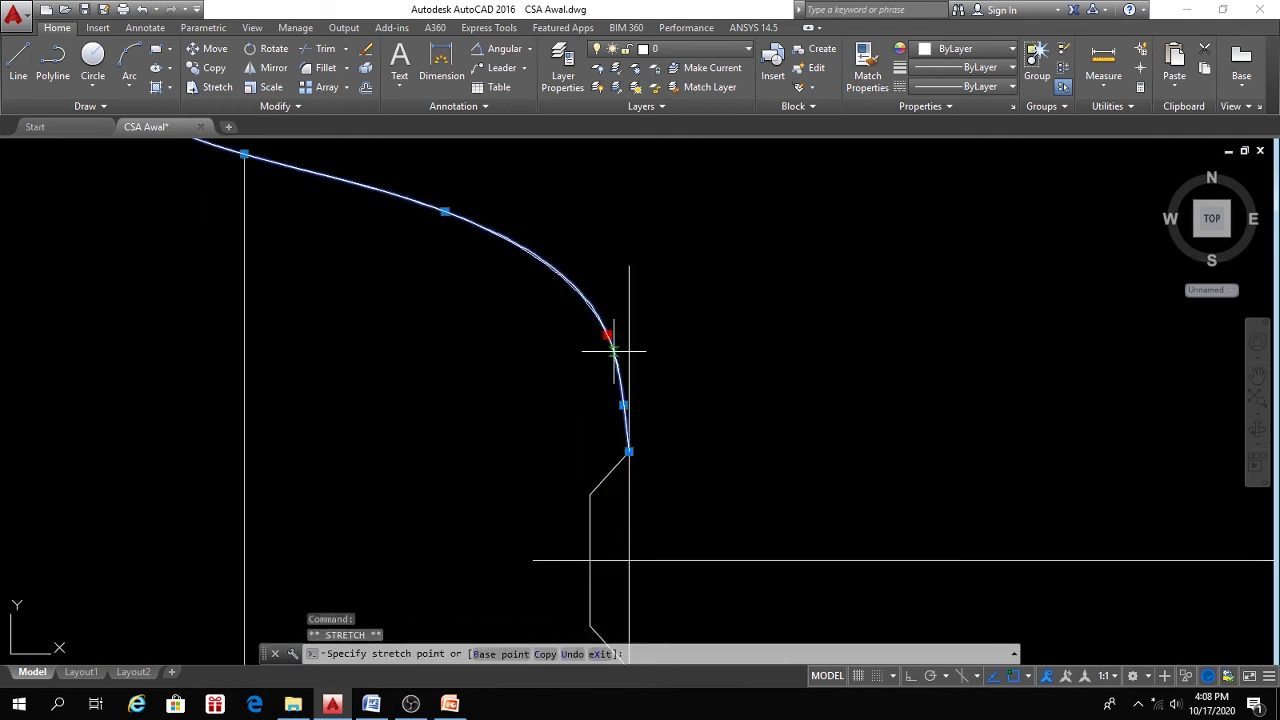
pyautogui.scroll(2, 618, 370)
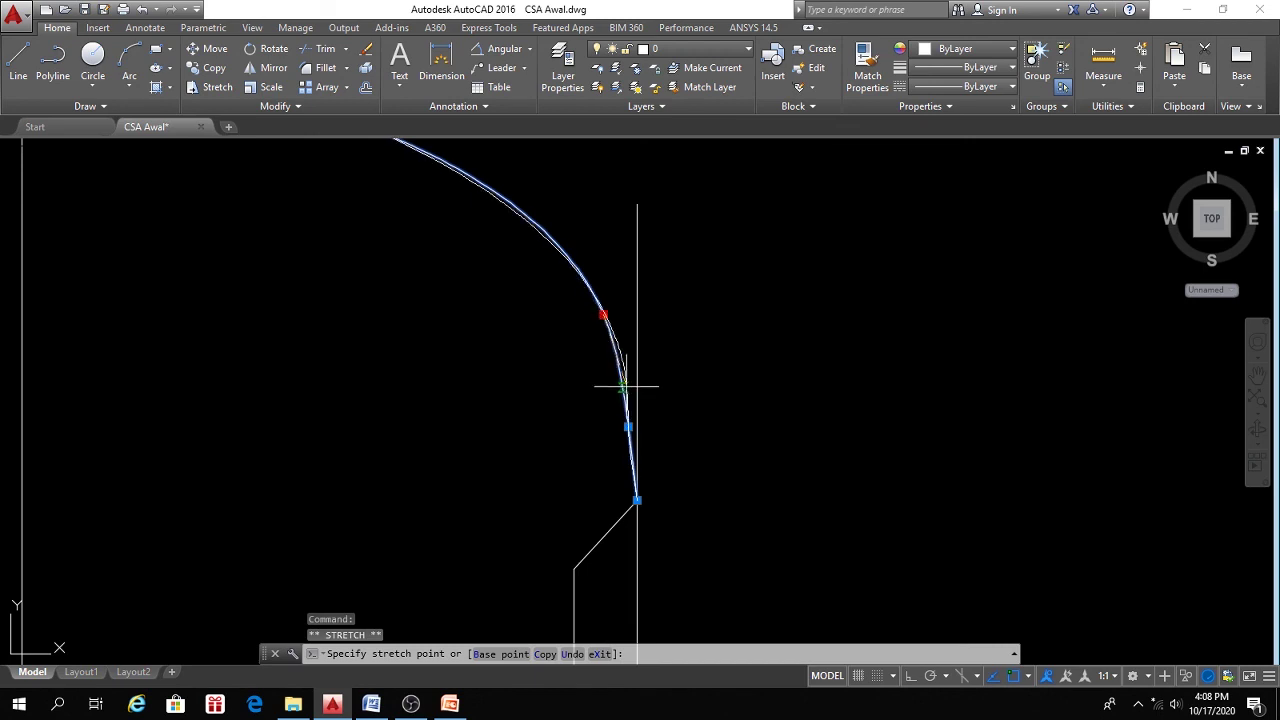
pyautogui.click(622, 388)
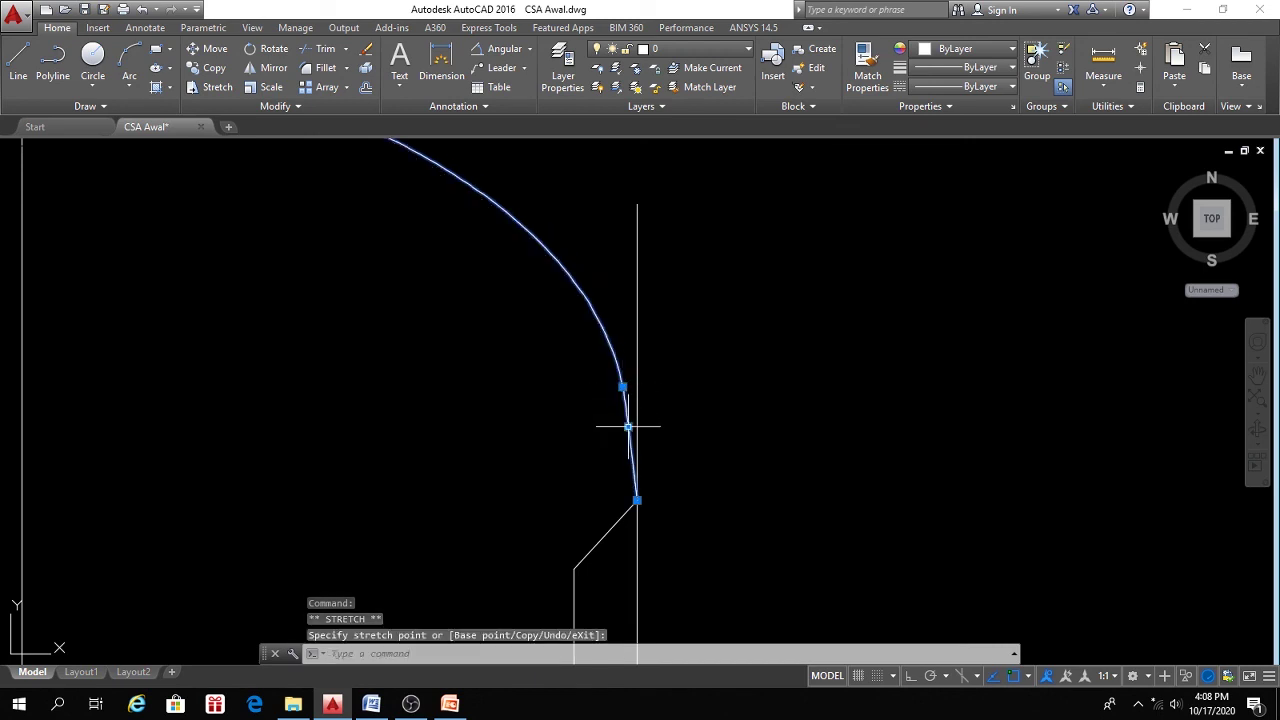
pyautogui.click(626, 427)
pyautogui.scroll(2, 626, 424)
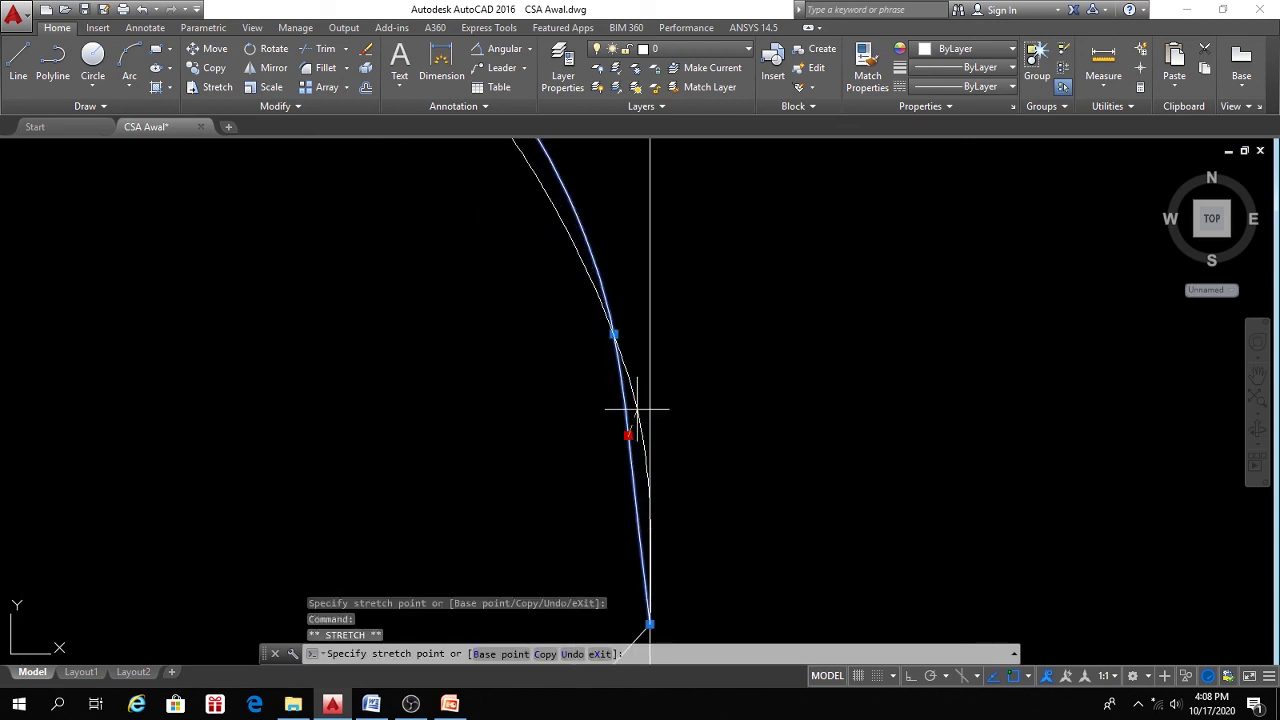
pyautogui.click(626, 408)
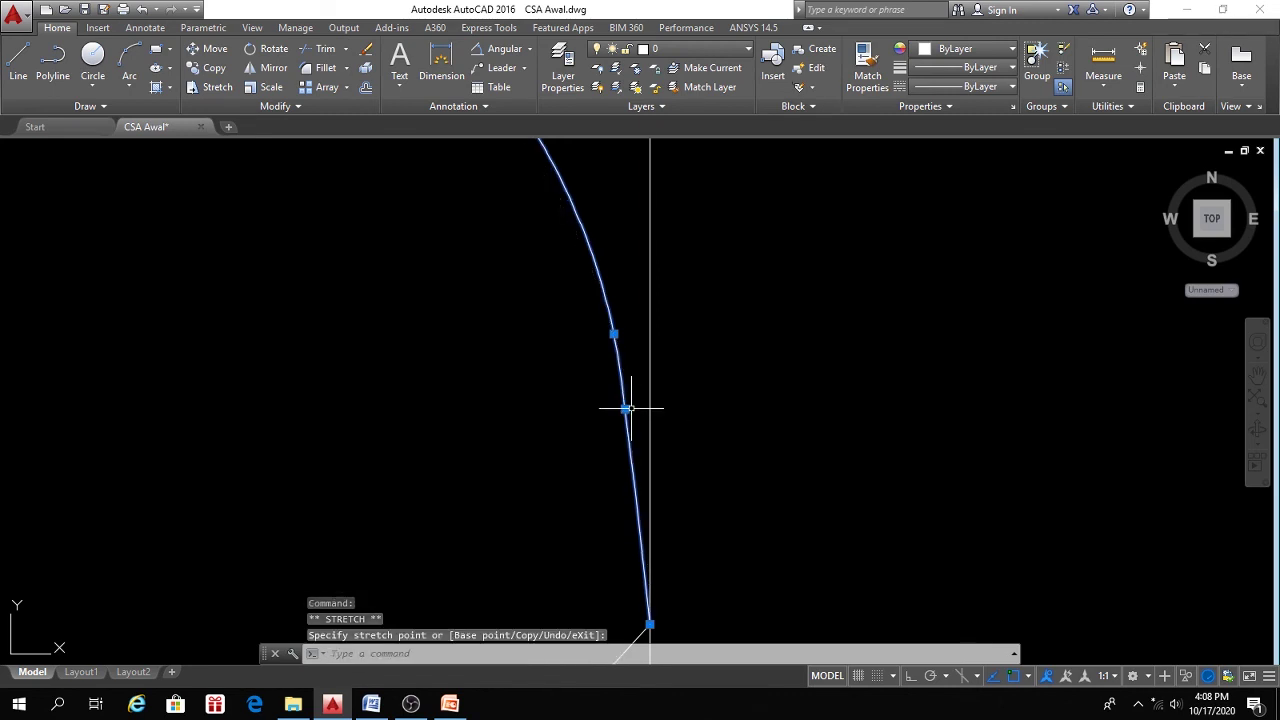
pyautogui.click(624, 408)
pyautogui.scroll(2, 621, 404)
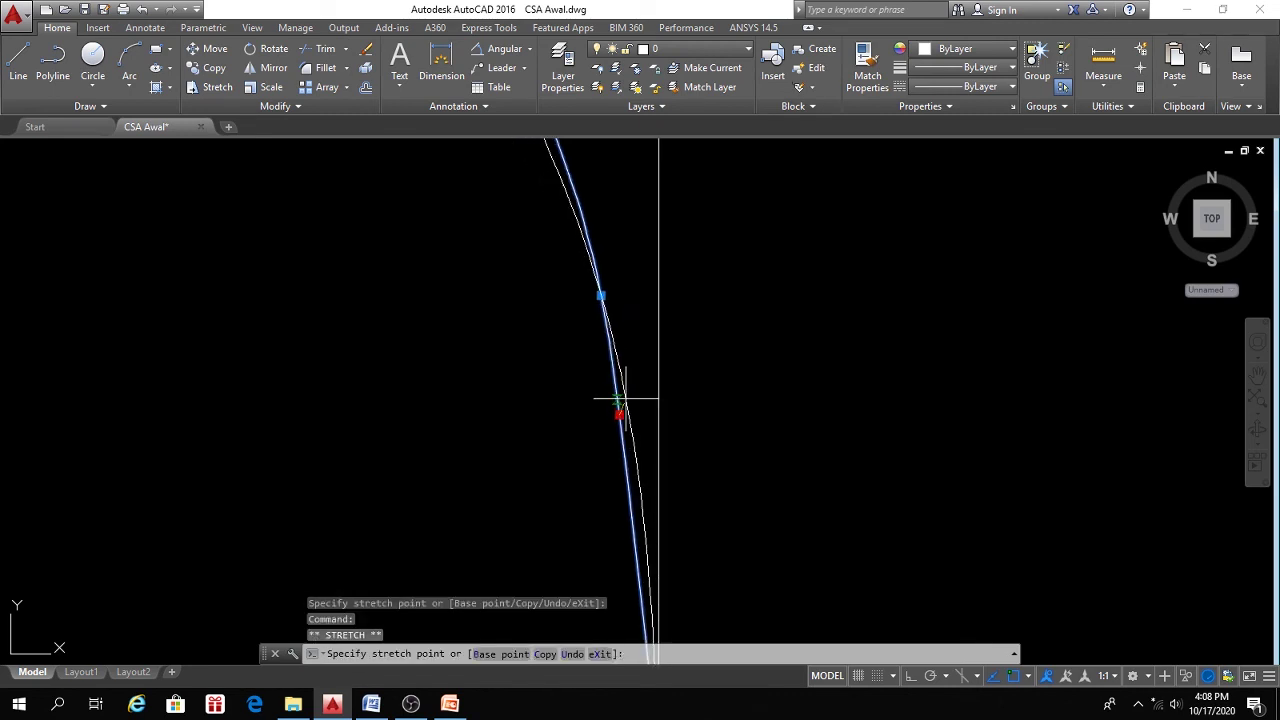
pyautogui.scroll(2, 621, 398)
pyautogui.click(620, 397)
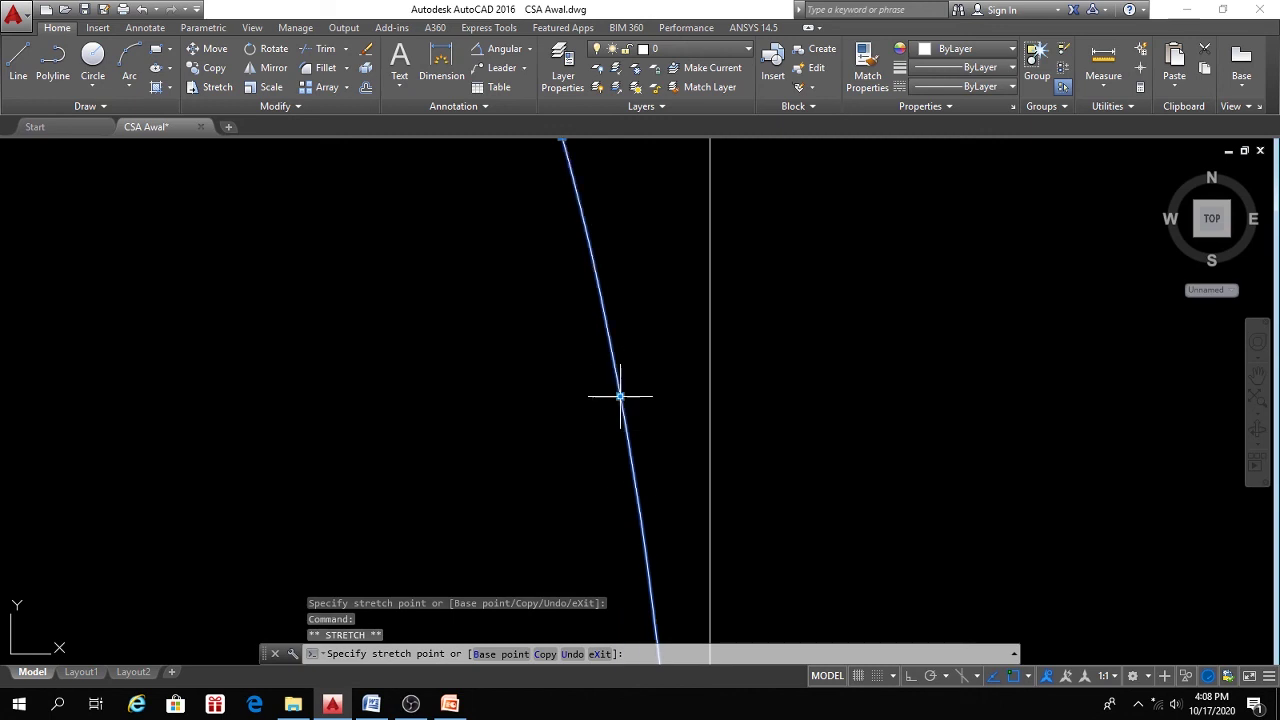
# - With Osnap off, move the upper-bend fit point to smooth the curve, then clear the selection
pyautogui.press('F3')
pyautogui.scroll(-2, 620, 420)
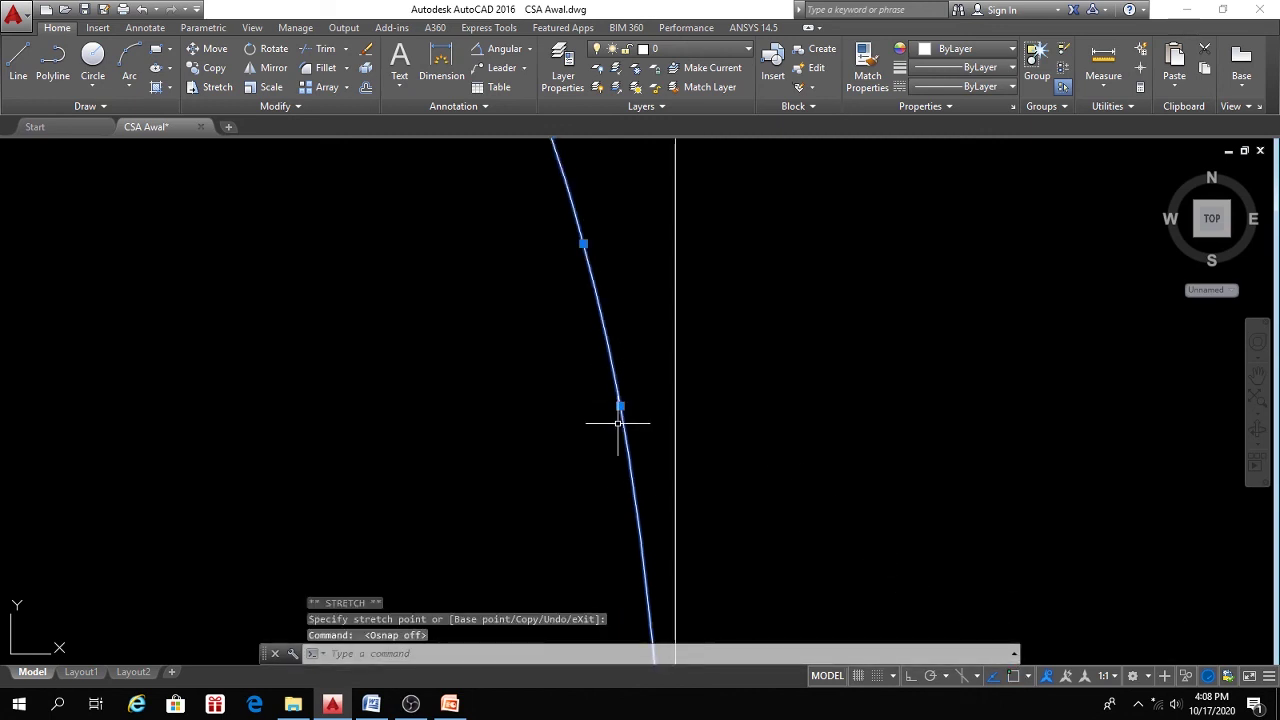
pyautogui.scroll(-3, 627, 413)
pyautogui.scroll(-3, 600, 390)
pyautogui.moveTo(485, 329); pyautogui.dragTo(571, 403, button='middle')
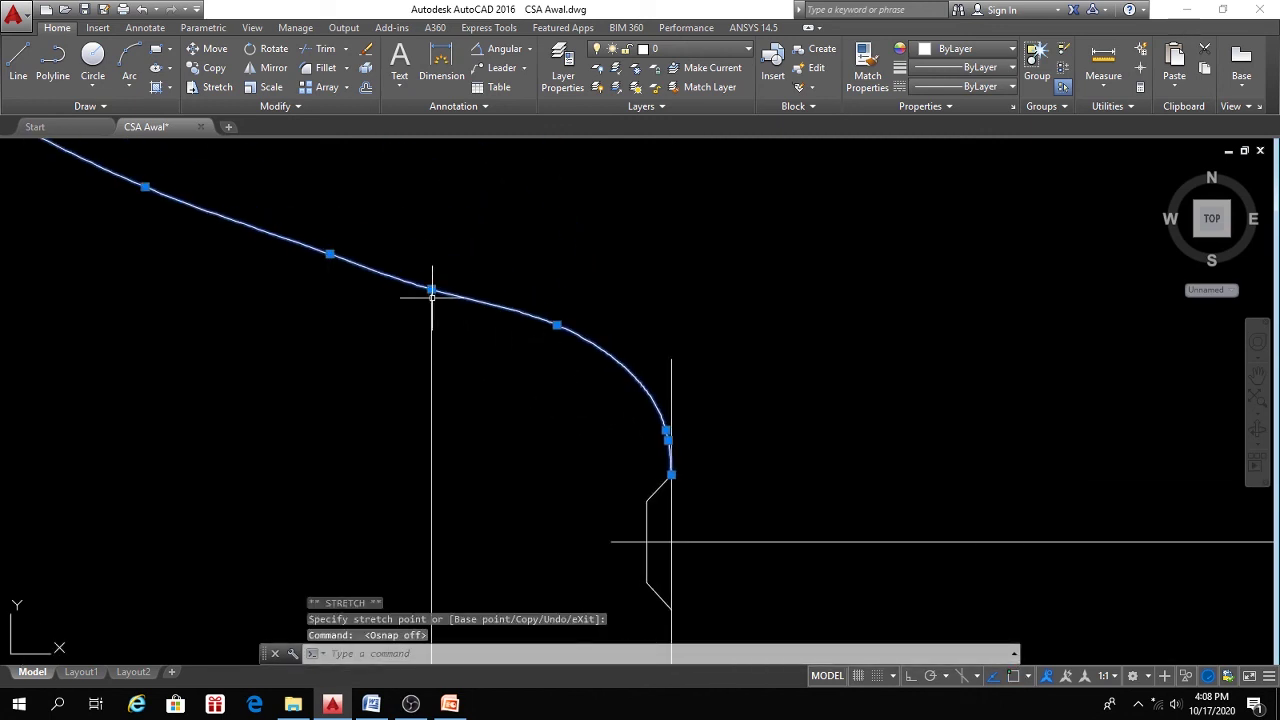
pyautogui.moveTo(342, 248); pyautogui.dragTo(479, 305, button='middle')
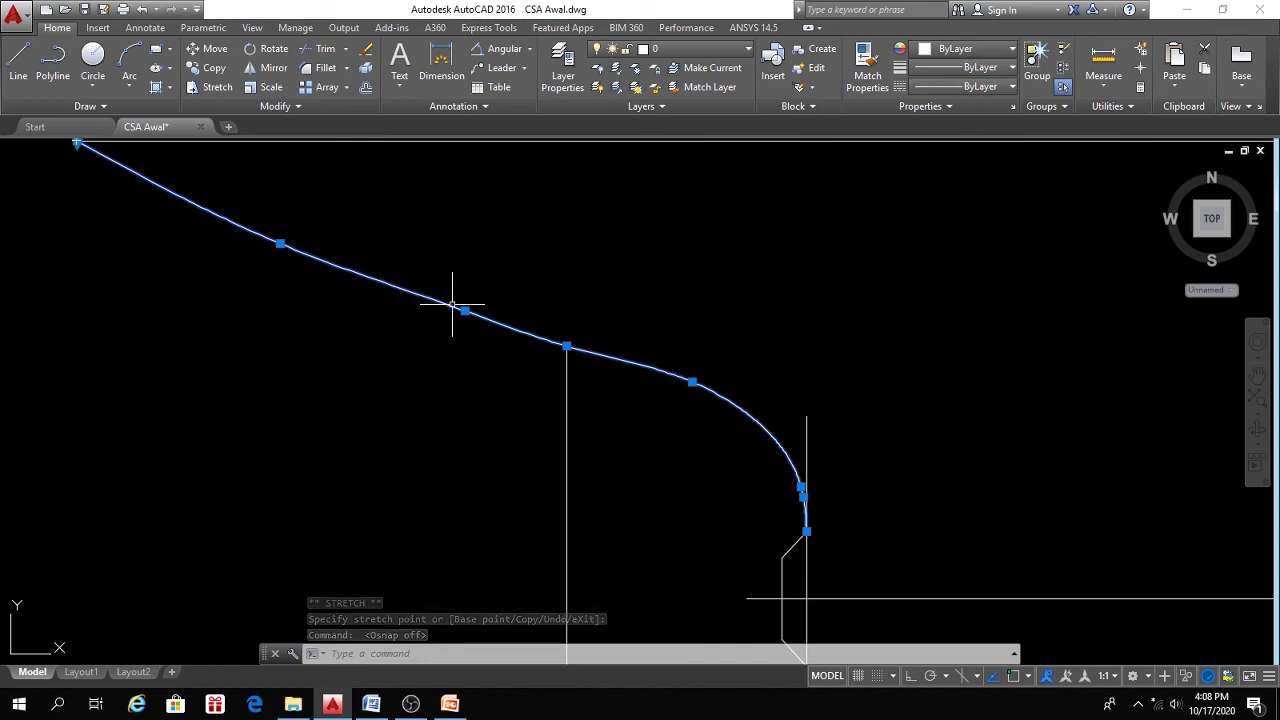
pyautogui.click(692, 382)
pyautogui.scroll(4, 705, 408)
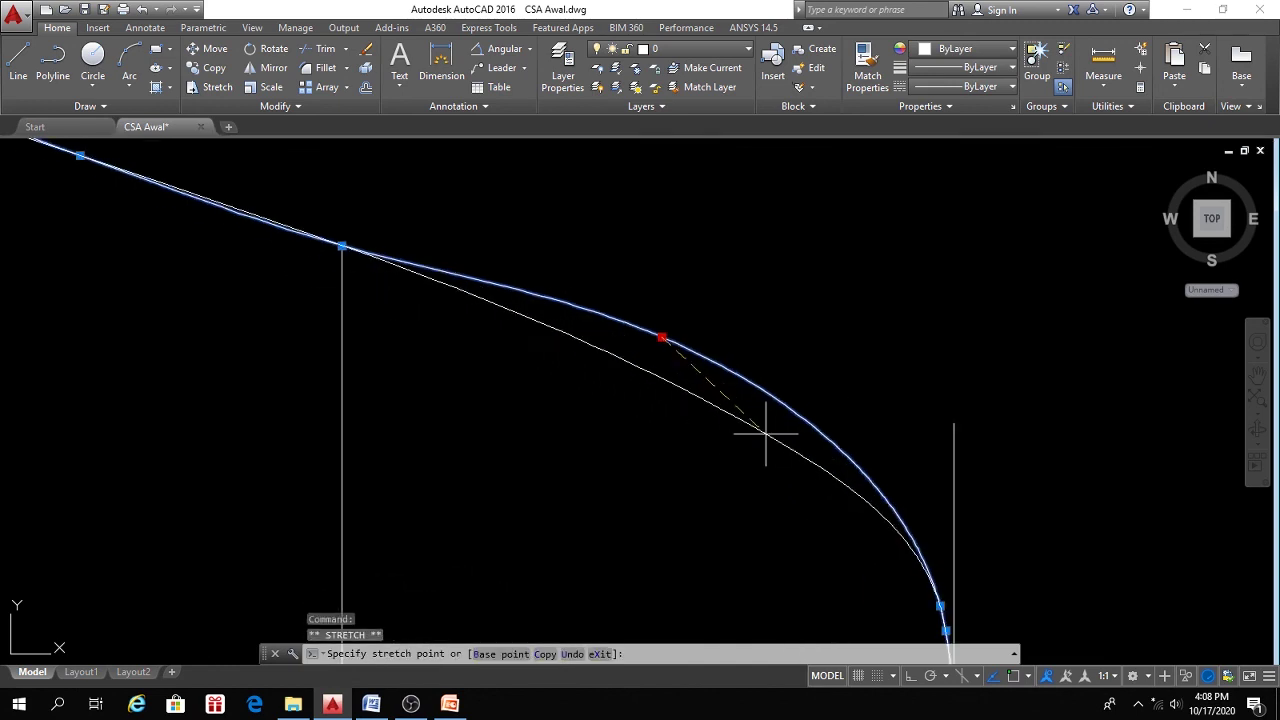
pyautogui.click(811, 457)
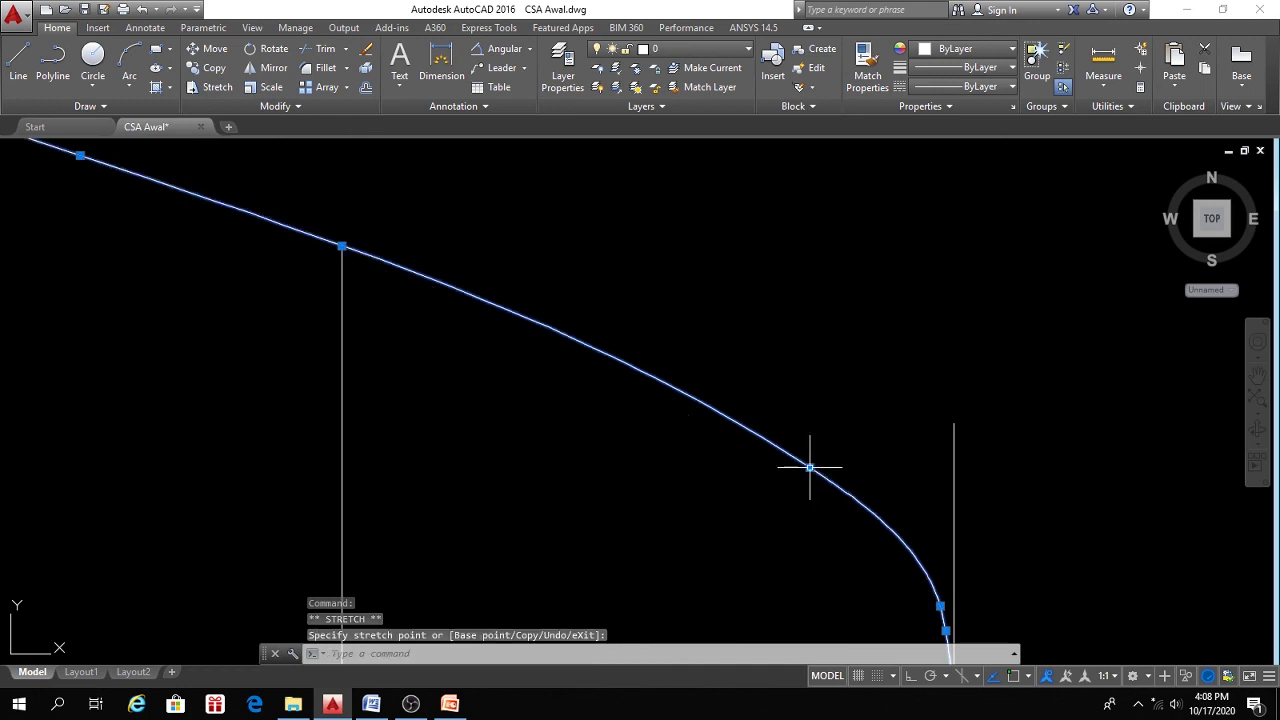
pyautogui.scroll(-4, 756, 470)
pyautogui.moveTo(756, 470); pyautogui.dragTo(655, 365, button='middle')
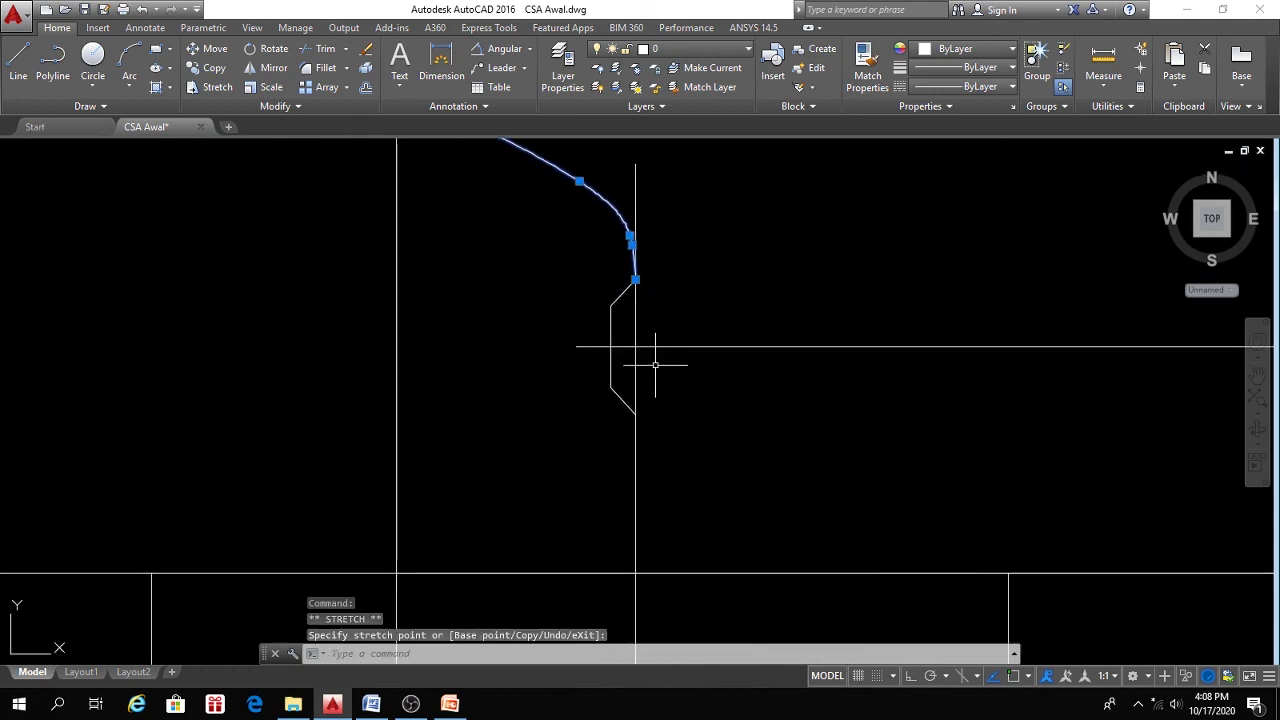
pyautogui.press('Escape')
# - Begin a fit-point spline with Osnap on, starting at the construction line corner
pyautogui.scroll(-3, 656, 400)
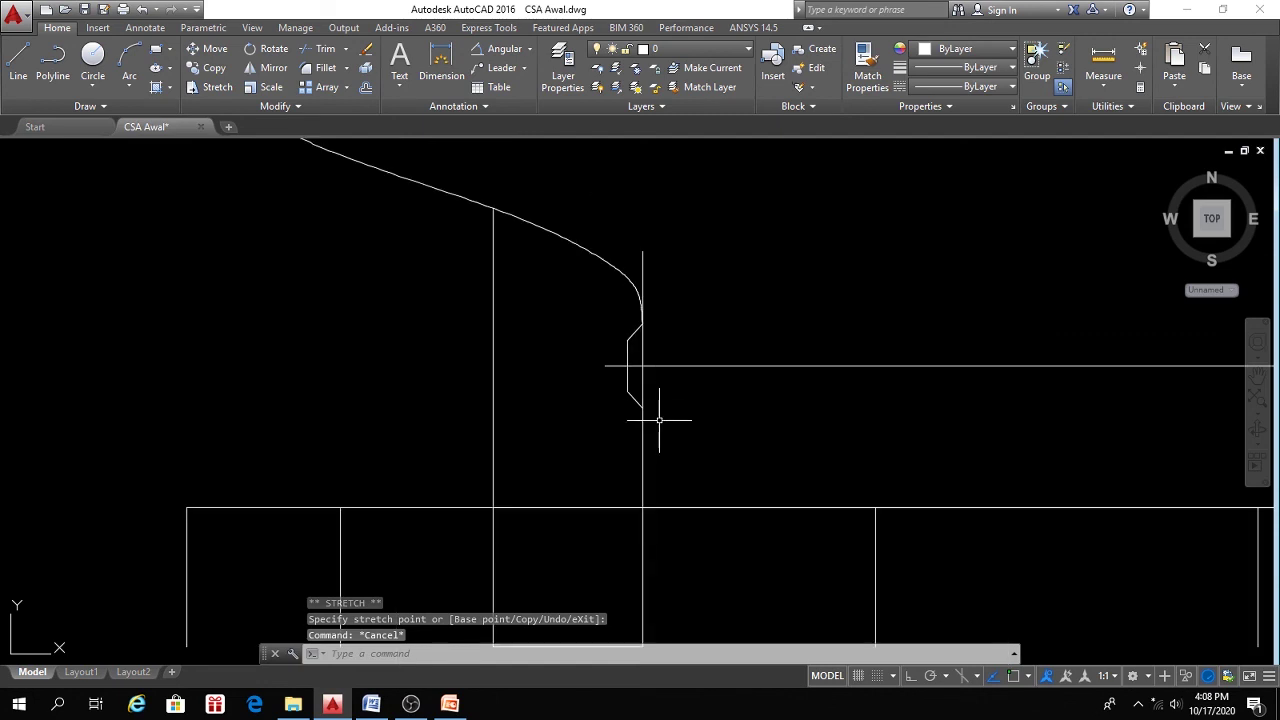
pyautogui.scroll(-2, 659, 420)
pyautogui.moveTo(659, 420); pyautogui.dragTo(586, 406, button='middle')
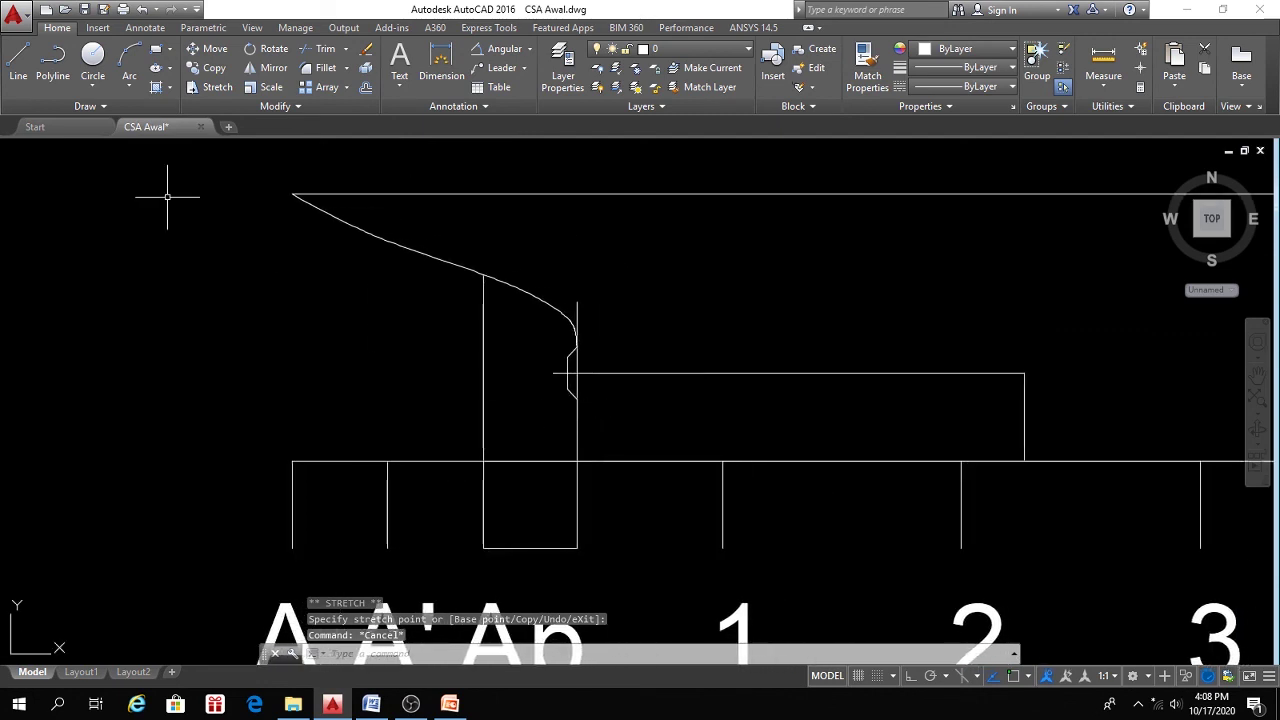
pyautogui.click(100, 108)
pyautogui.click(12, 126)
pyautogui.scroll(5, 578, 395)
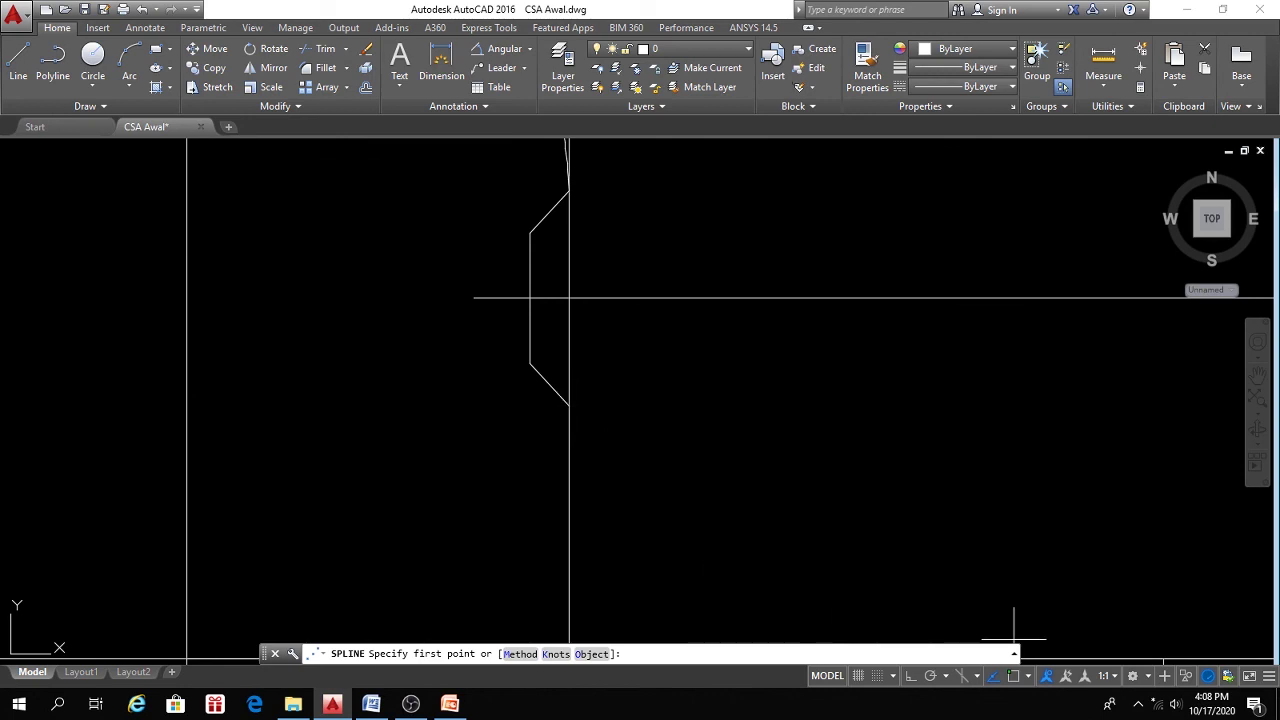
pyautogui.click(1013, 676)
pyautogui.click(569, 404)
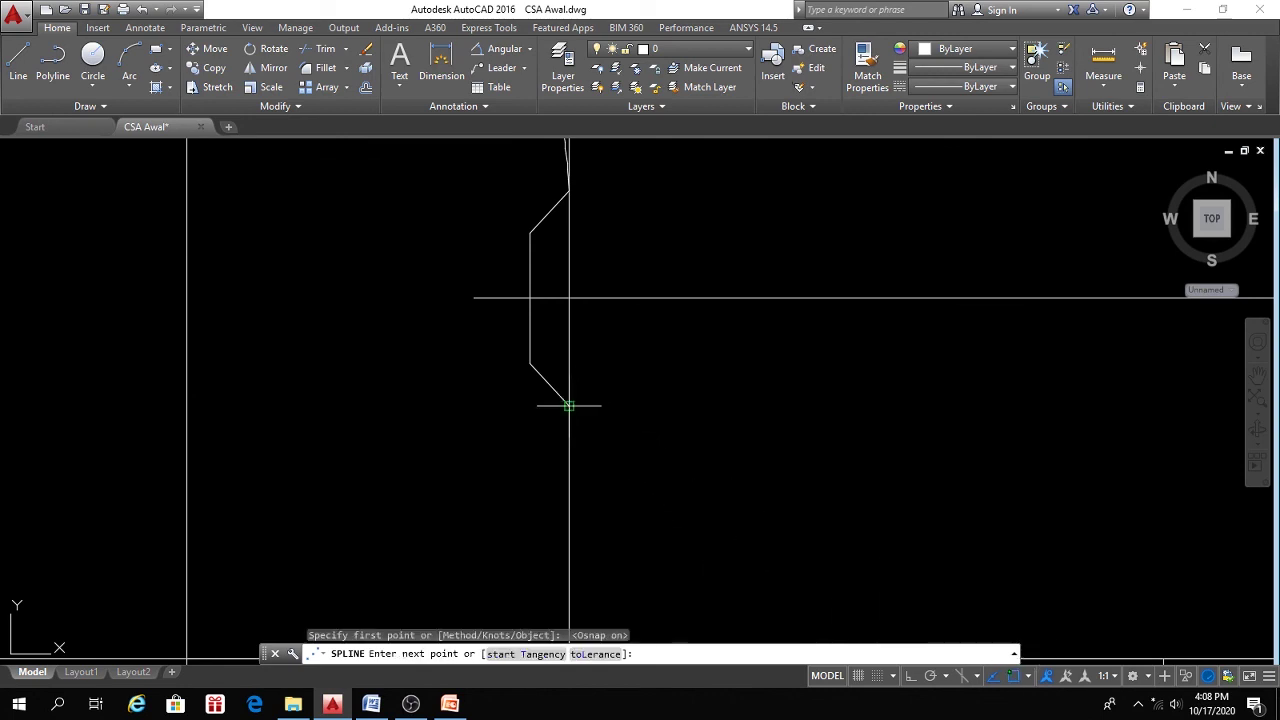
# - Place fit points curving down and forward, ending the spline flat on the baseline
pyautogui.scroll(2, 586, 466)
pyautogui.moveTo(586, 466); pyautogui.dragTo(490, 402, button='middle')
pyautogui.scroll(-3, 490, 402)
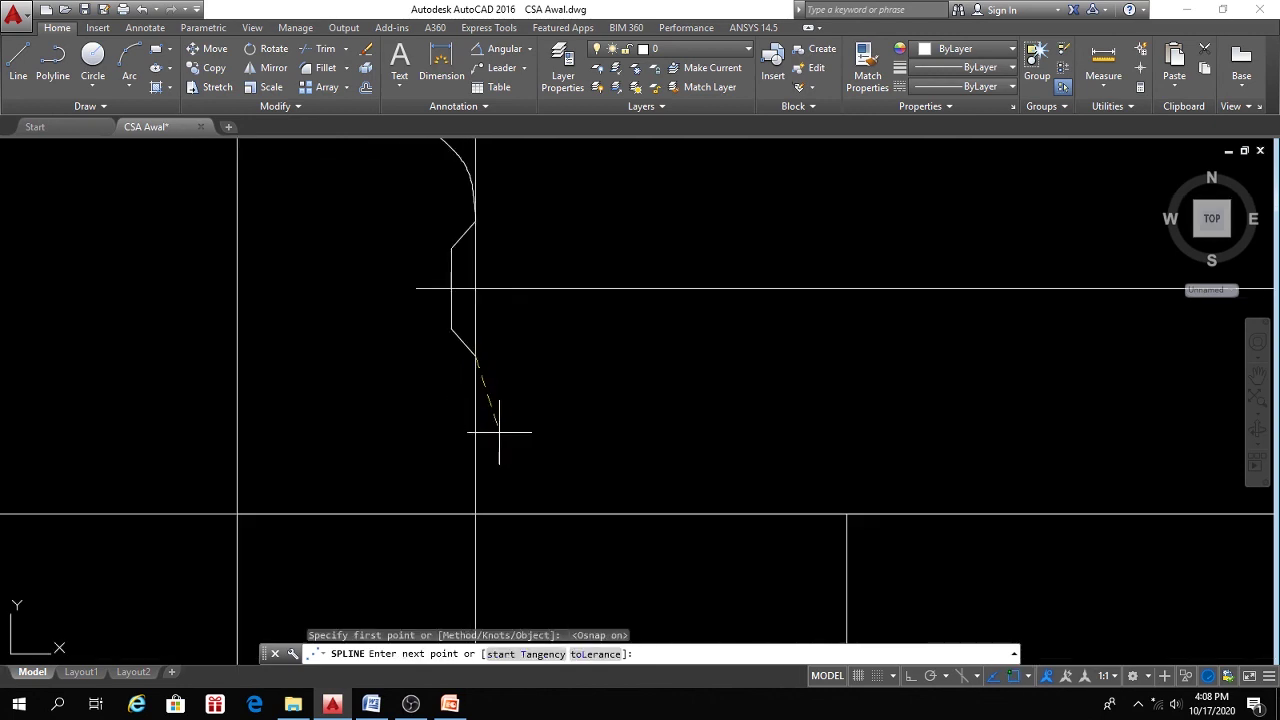
pyautogui.scroll(4, 488, 430)
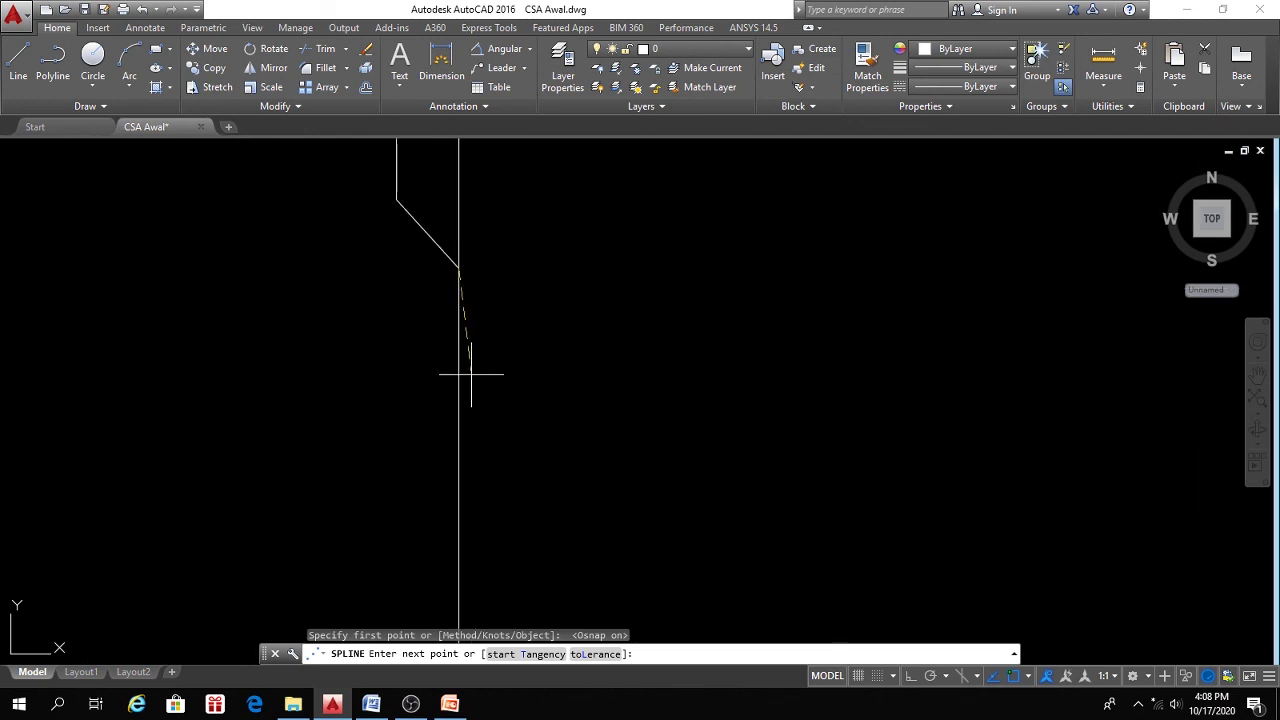
pyautogui.scroll(2, 469, 351)
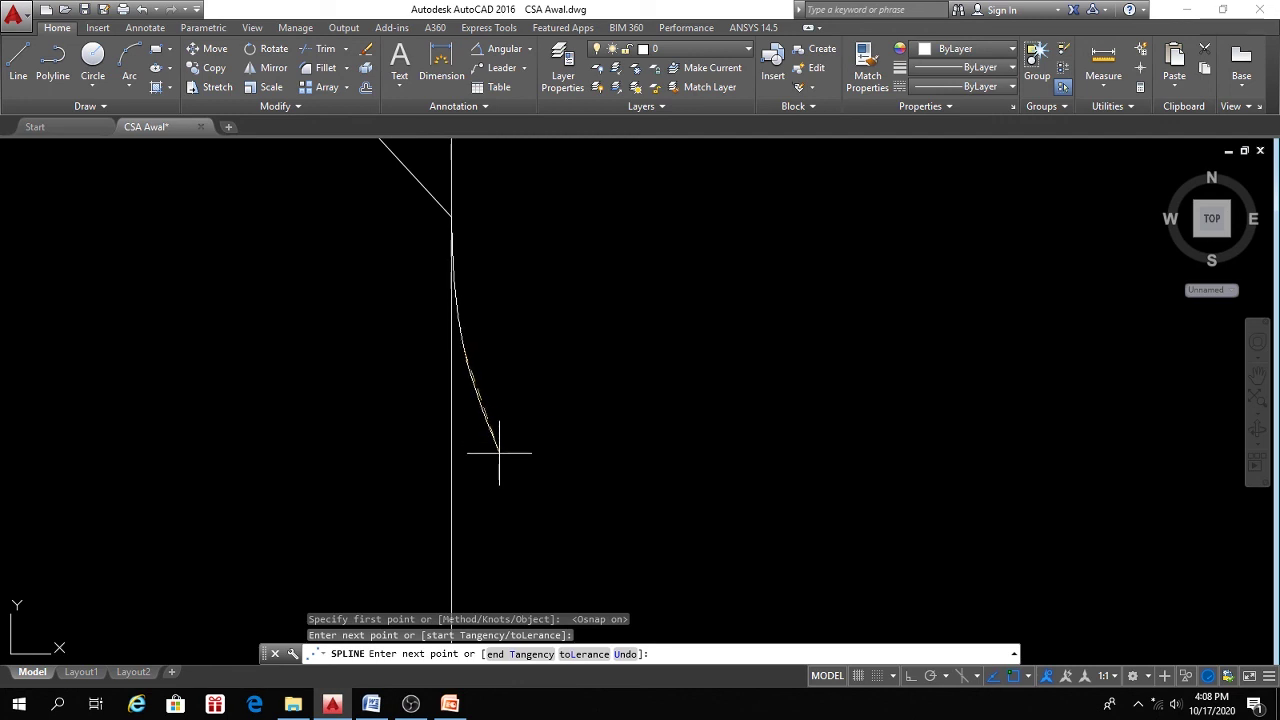
pyautogui.click(498, 488)
pyautogui.scroll(-4, 391, 457)
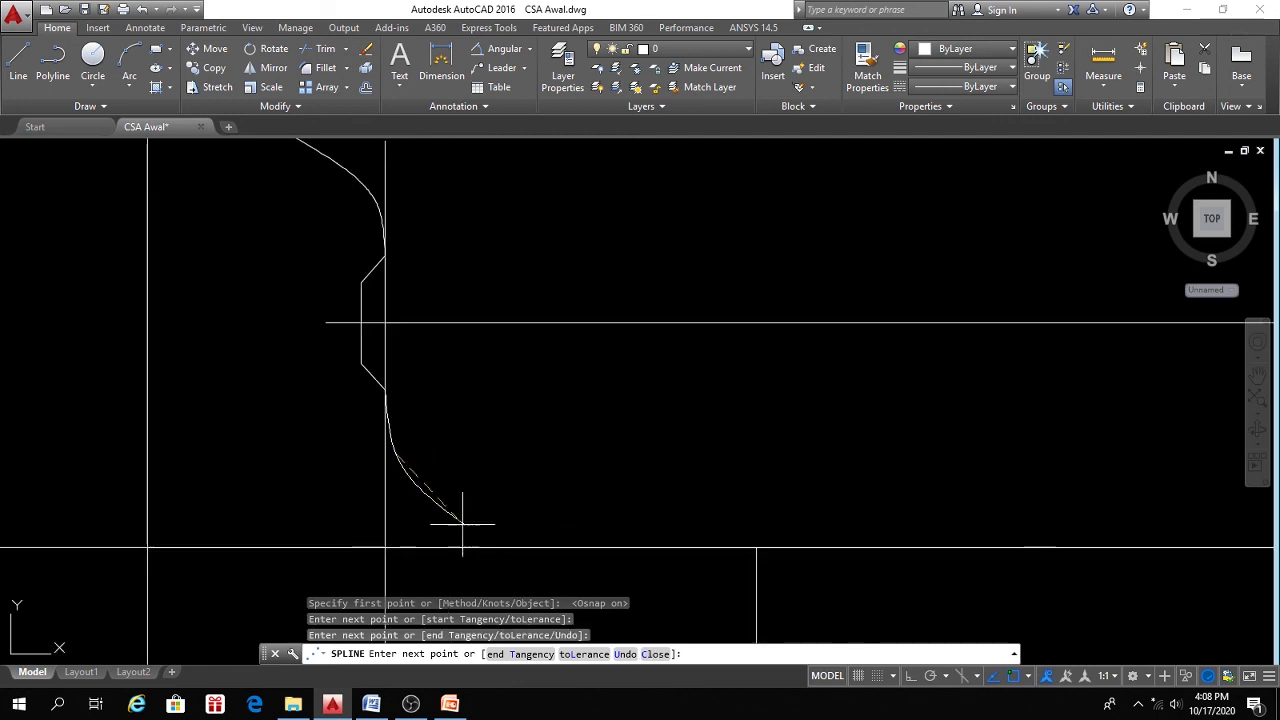
pyautogui.click(445, 515)
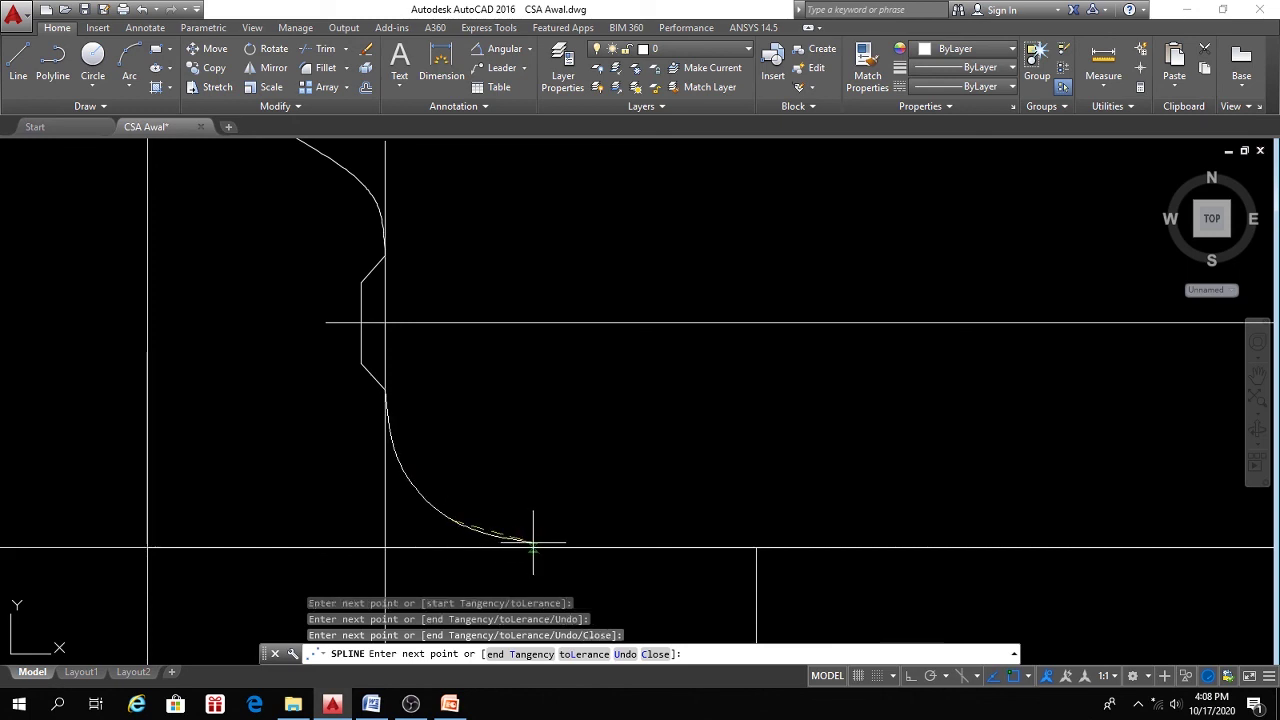
pyautogui.scroll(3, 540, 535)
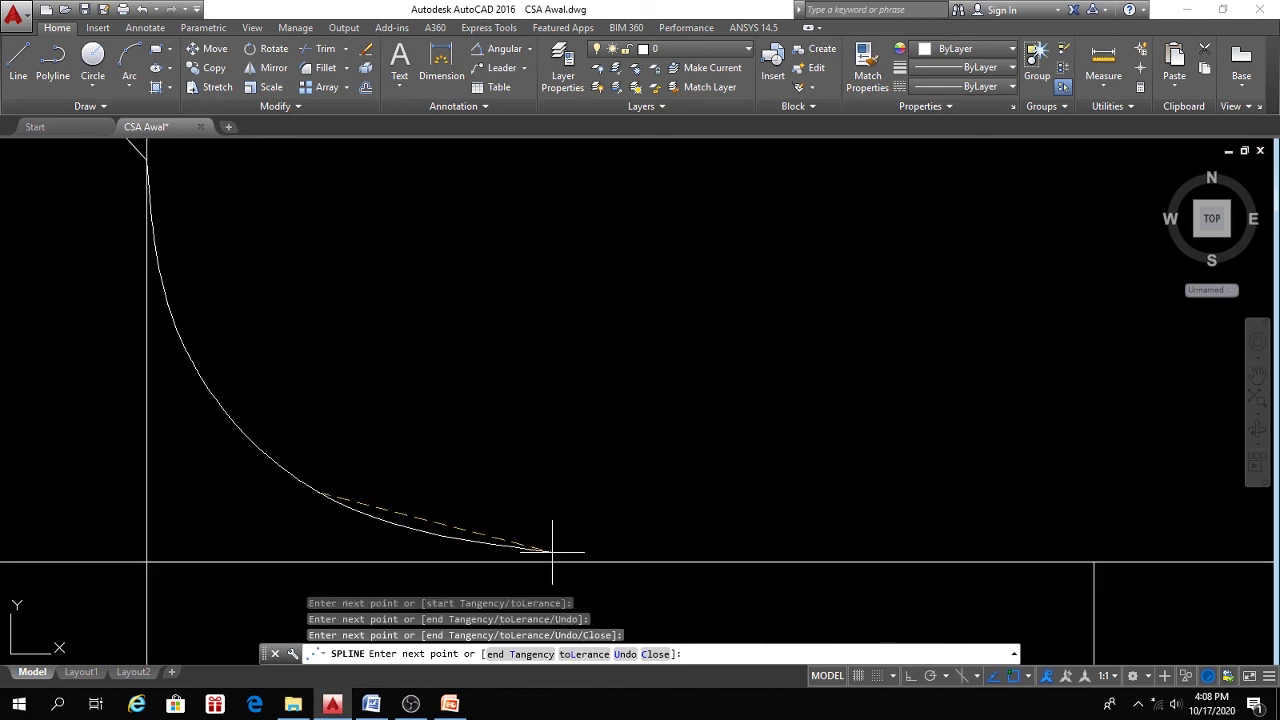
pyautogui.click(551, 544)
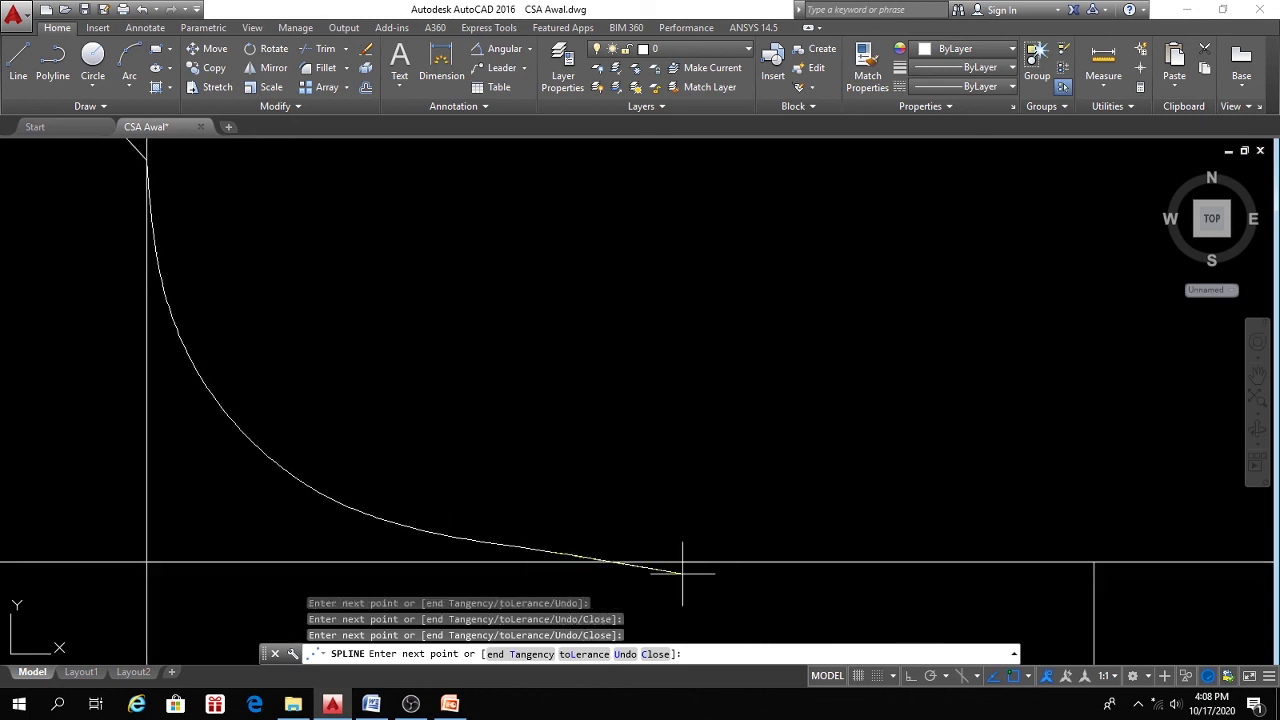
pyautogui.click(837, 562)
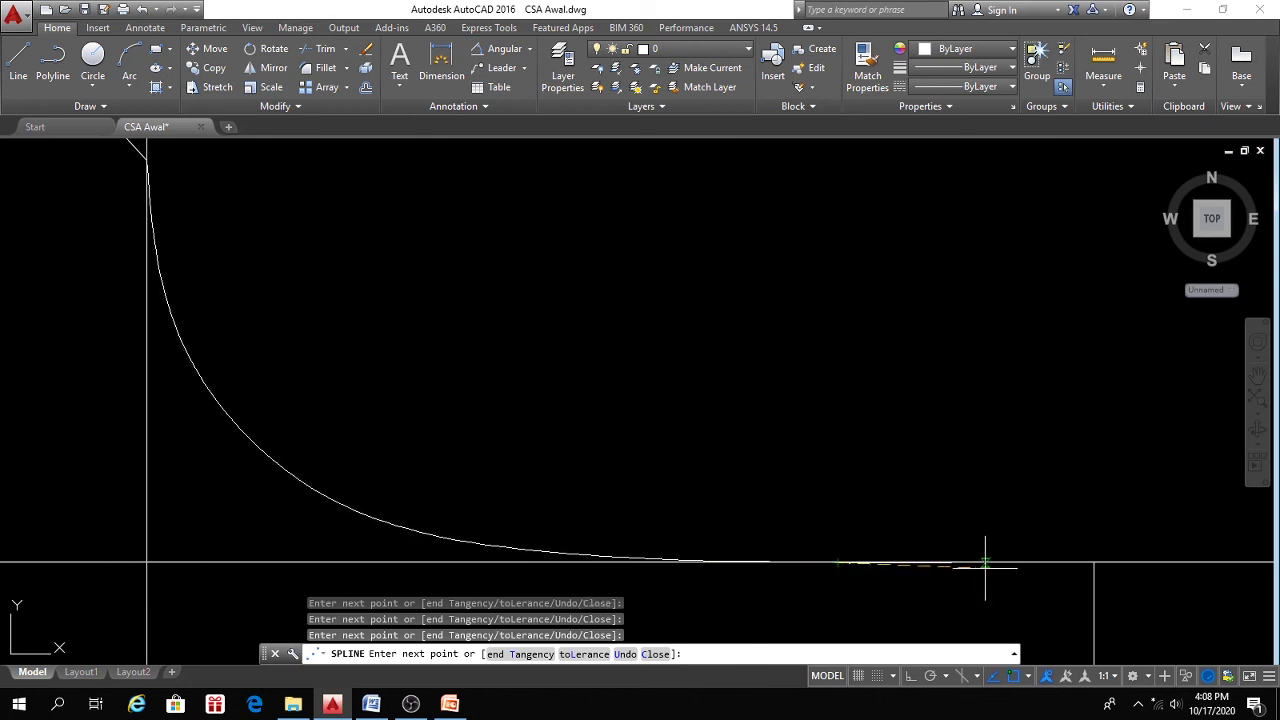
pyautogui.press('Return')
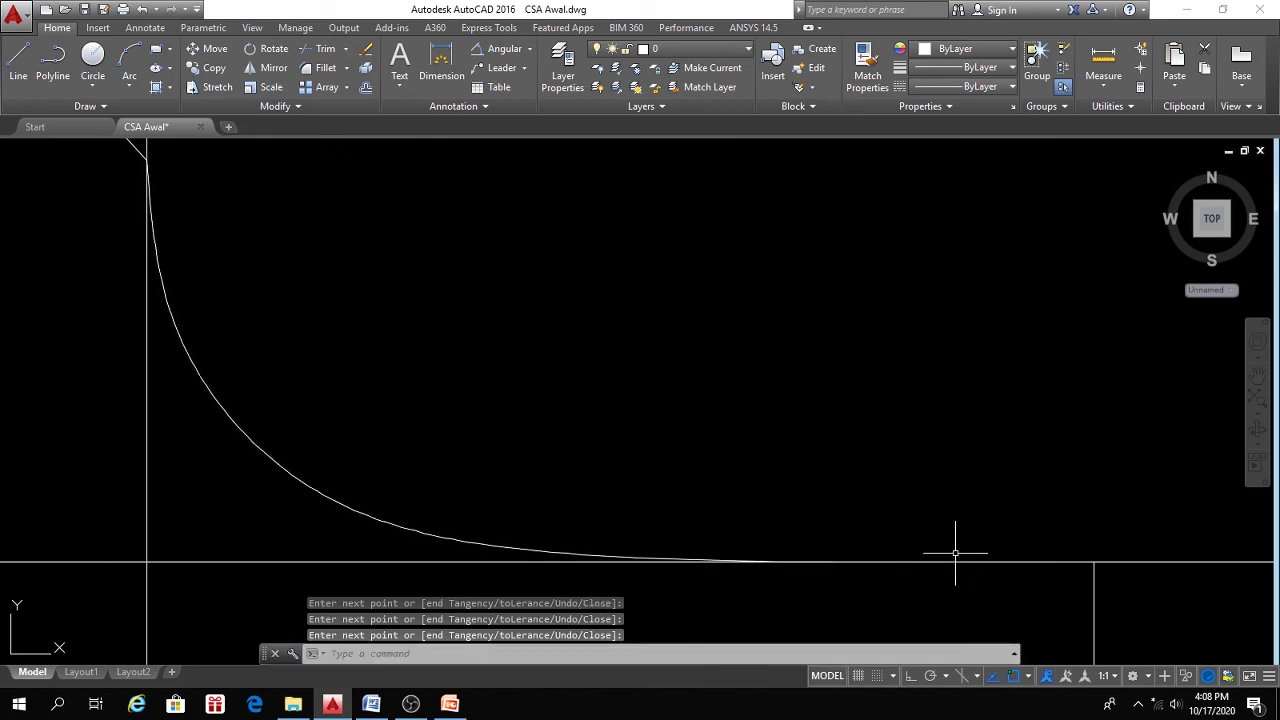
pyautogui.scroll(-2, 880, 530)
pyautogui.scroll(-2, 680, 510)
# - Select the stern construction rectangle polyline and the horizontal construction line
pyautogui.scroll(-2, 560, 440)
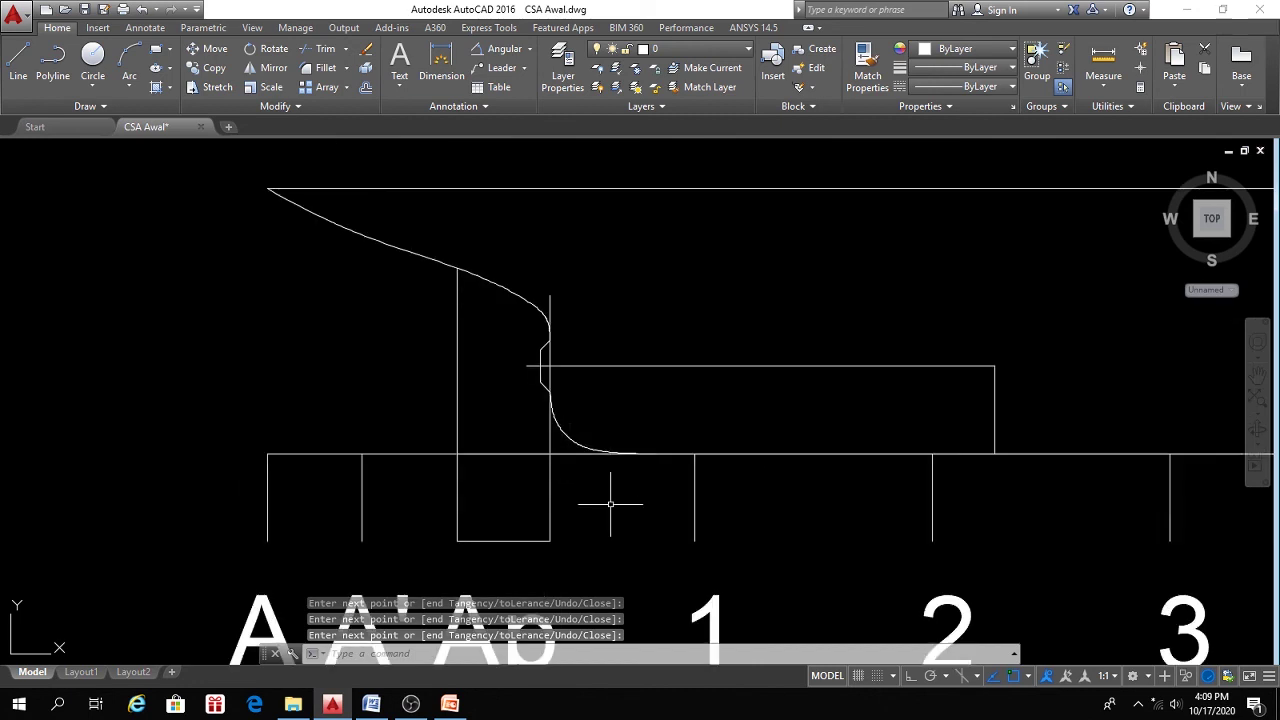
pyautogui.moveTo(610, 503)
pyautogui.mouseDown(button='middle')
pyautogui.moveTo(544, 493)
pyautogui.moveTo(602, 519)
pyautogui.mouseUp(button='middle')
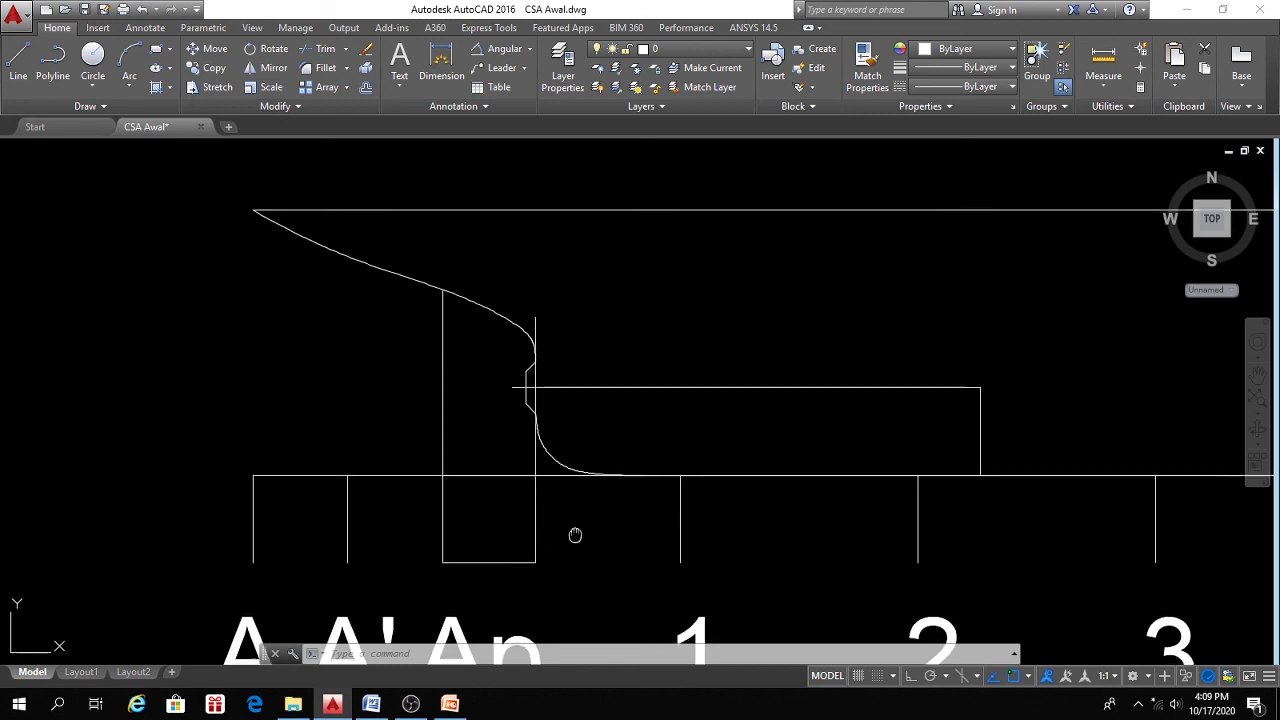
pyautogui.moveTo(574, 534); pyautogui.dragTo(510, 517, button='middle')
pyautogui.click(508, 522)
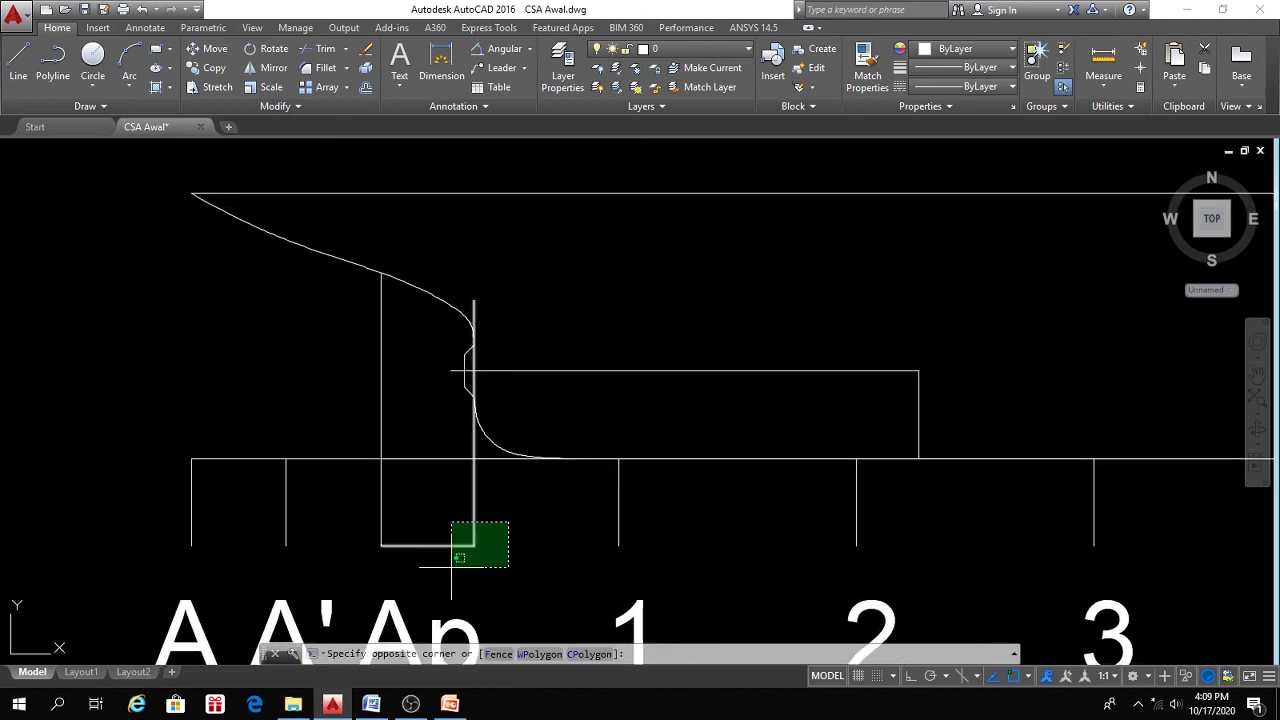
pyautogui.click(444, 560)
pyautogui.click(945, 343)
pyautogui.click(825, 402)
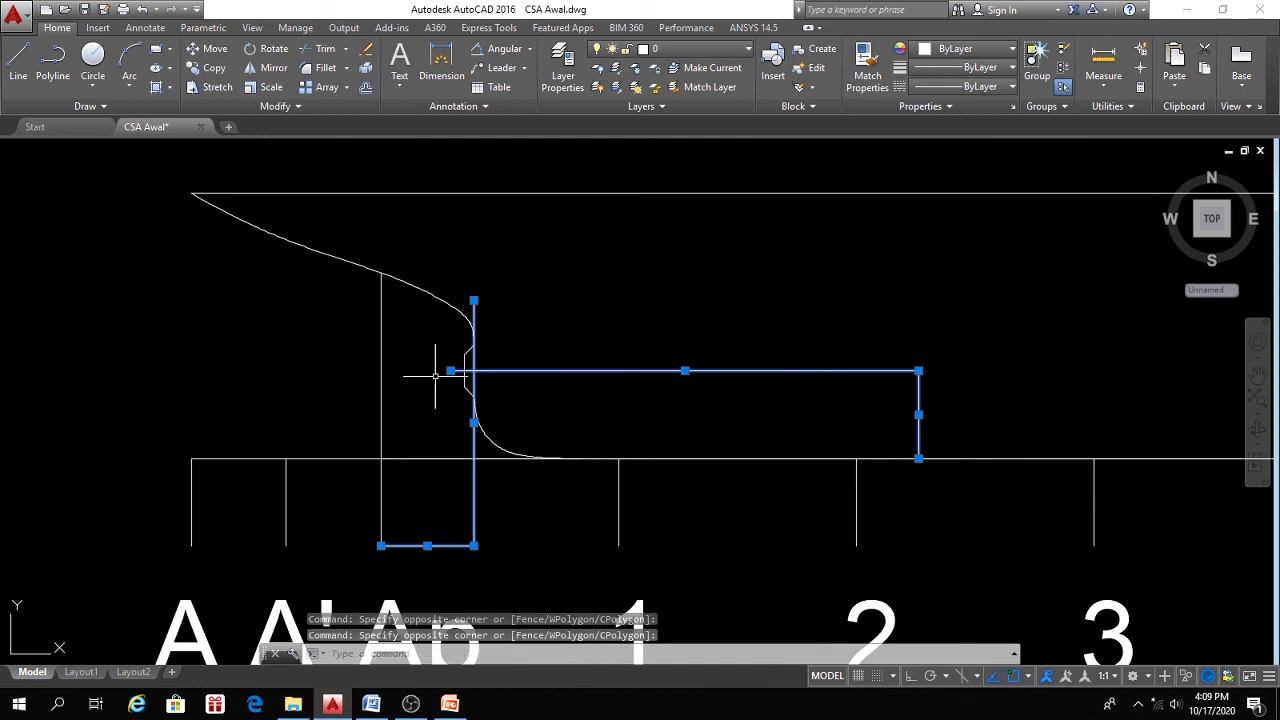
# - Add the remaining and vertical construction lines to the selection and erase all five
pyautogui.scroll(4, 455, 375)
pyautogui.click(551, 341)
pyautogui.click(497, 371)
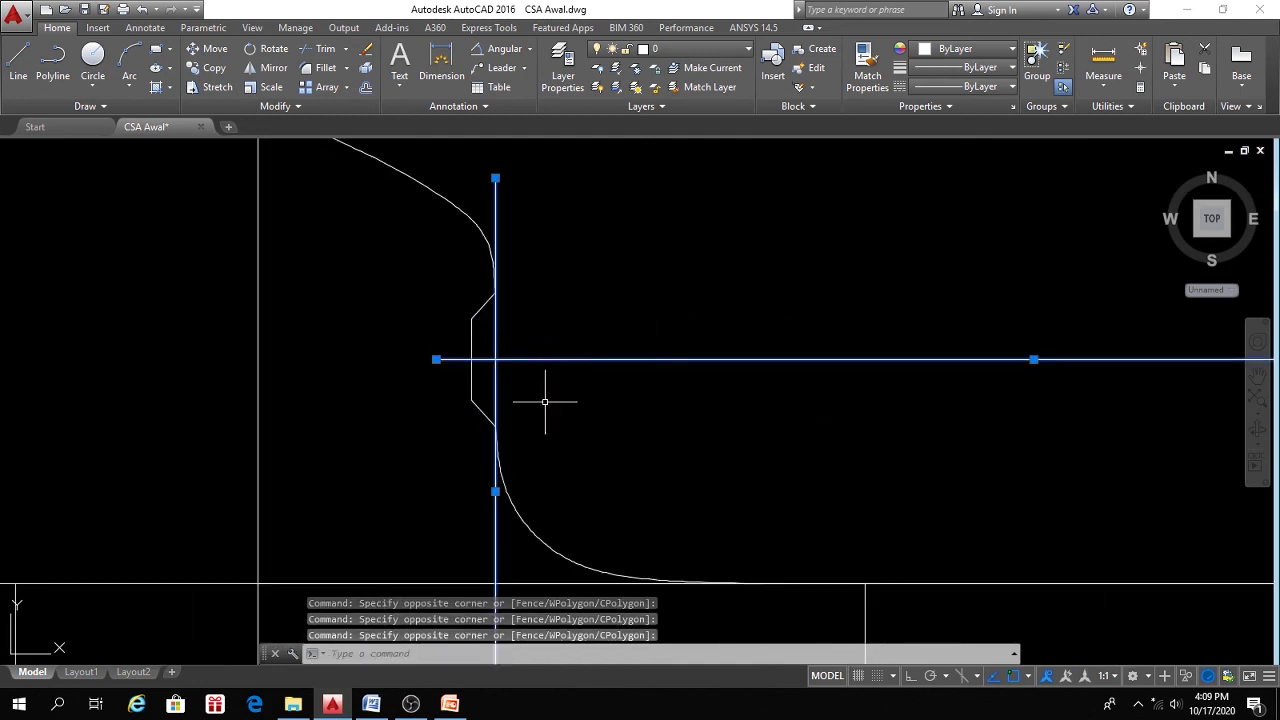
pyautogui.scroll(-3, 408, 348)
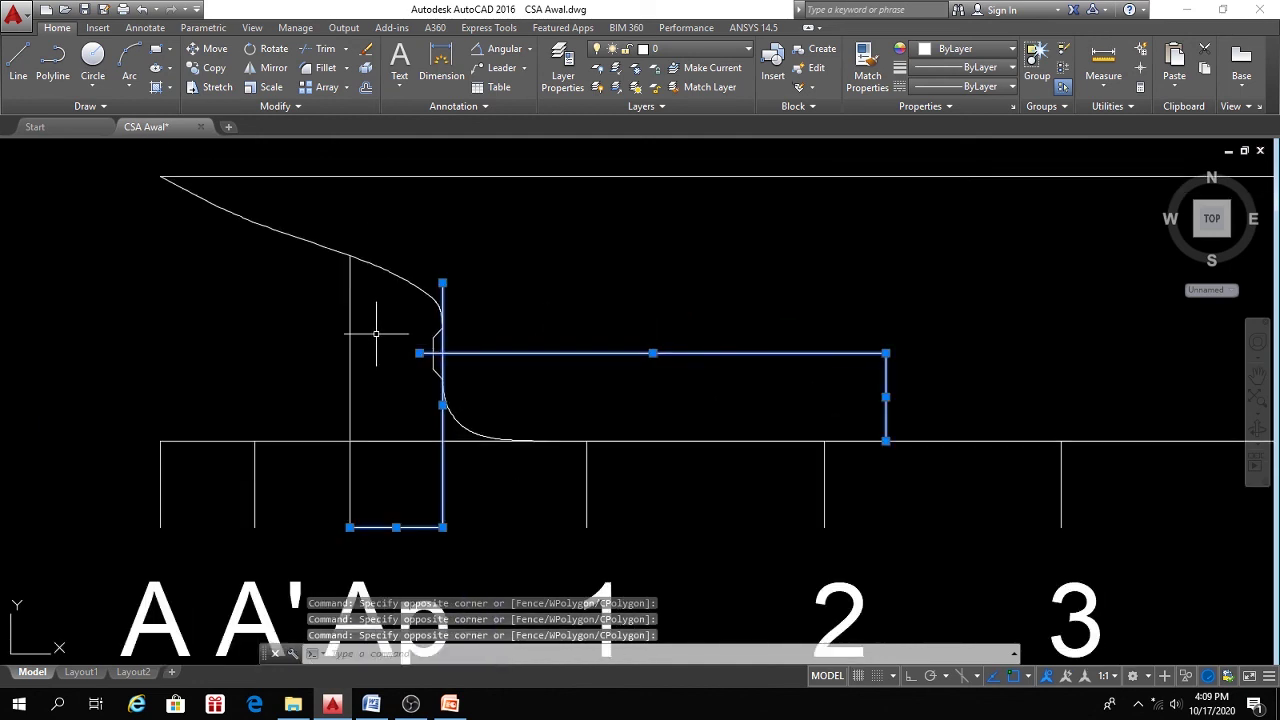
pyautogui.click(376, 333)
pyautogui.click(340, 356)
pyautogui.write('e')
pyautogui.press('Return')
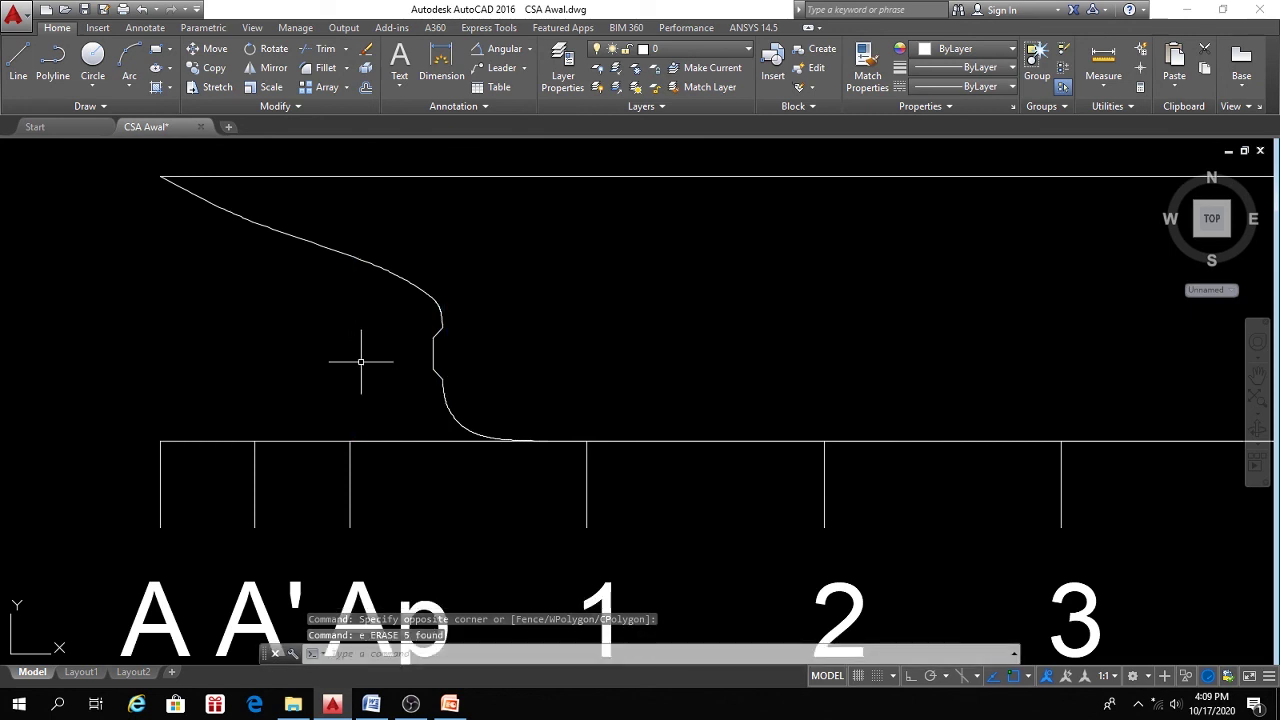
# - Zoom and pan to frame the full ship profile from stern to bow, stations A through Fp
pyautogui.scroll(-2, 571, 366)
pyautogui.moveTo(571, 366)
pyautogui.mouseDown(button='middle')
pyautogui.moveTo(437, 394)
pyautogui.moveTo(400, 391)
pyautogui.moveTo(409, 380)
pyautogui.mouseUp(button='middle')
pyautogui.scroll(-3, 420, 390)
pyautogui.scroll(-2, 423, 371)
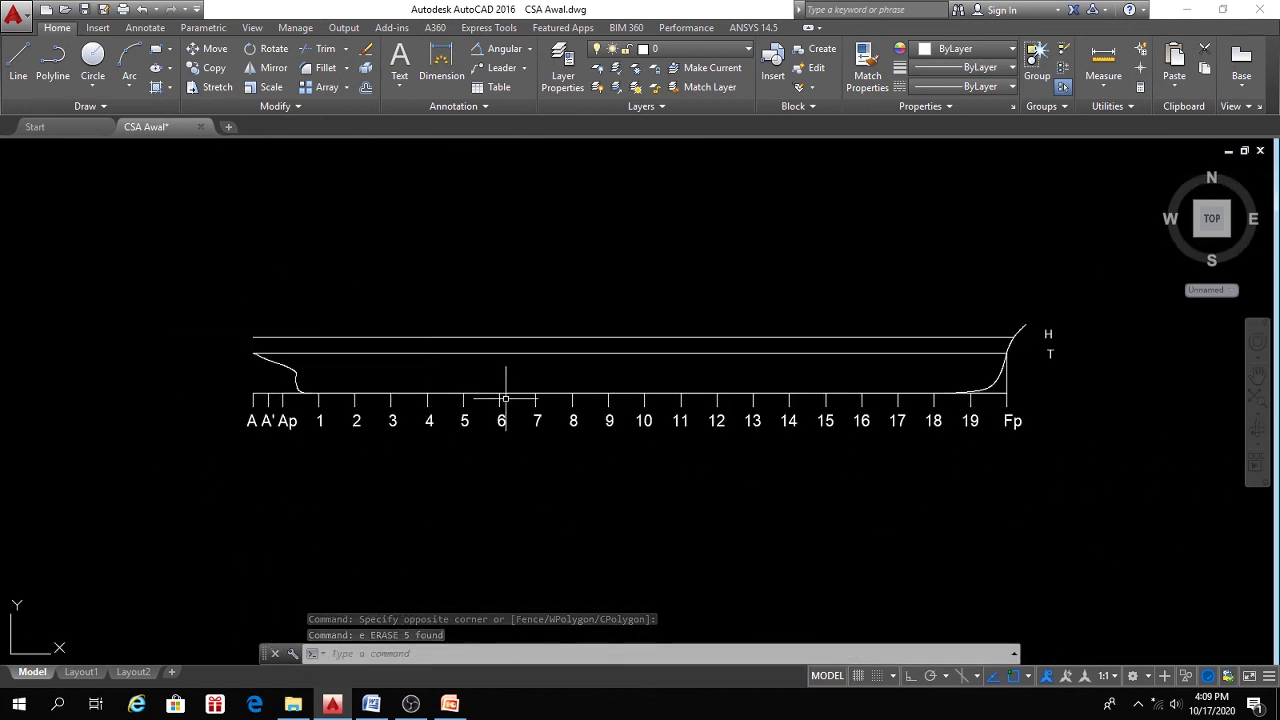
pyautogui.scroll(1, 505, 398)
pyautogui.scroll(-1, 360, 384)
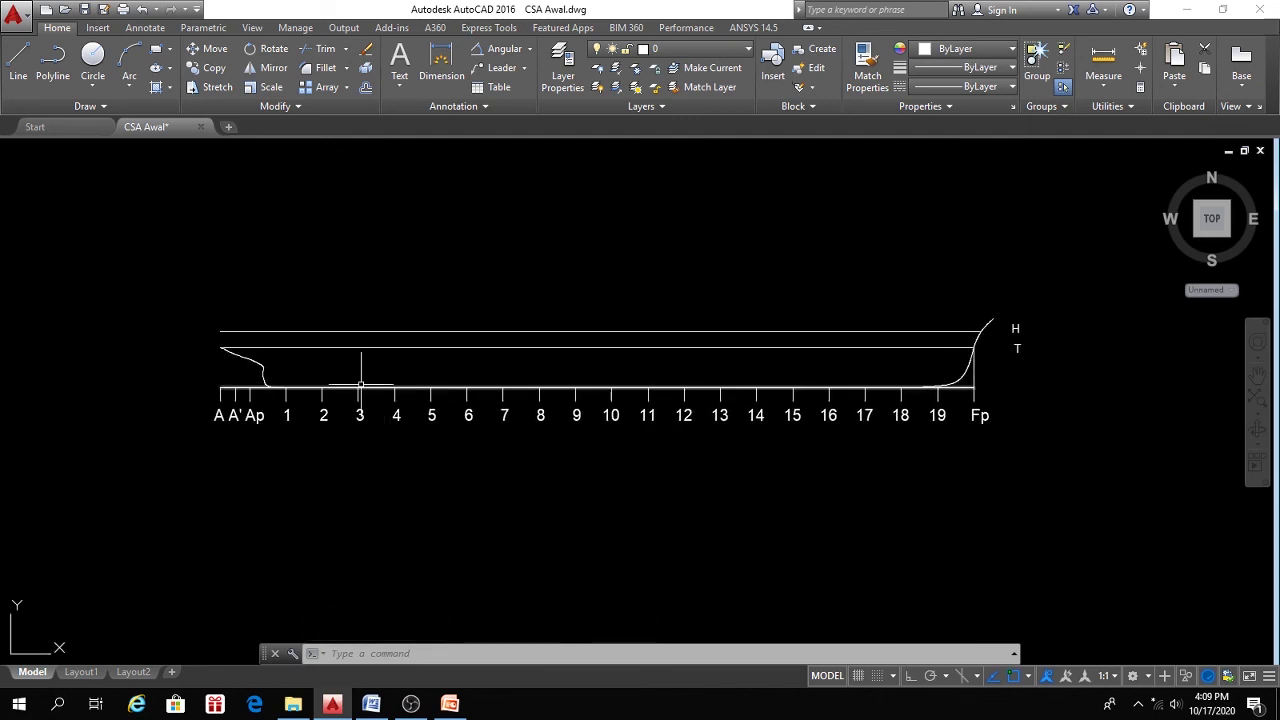
pyautogui.moveTo(312, 371)
pyautogui.mouseDown(button='middle')
pyautogui.moveTo(349, 371)
pyautogui.moveTo(357, 397)
pyautogui.moveTo(391, 400)
pyautogui.moveTo(306, 400)
pyautogui.mouseUp(button='middle')
pyautogui.scroll(2, 398, 402)
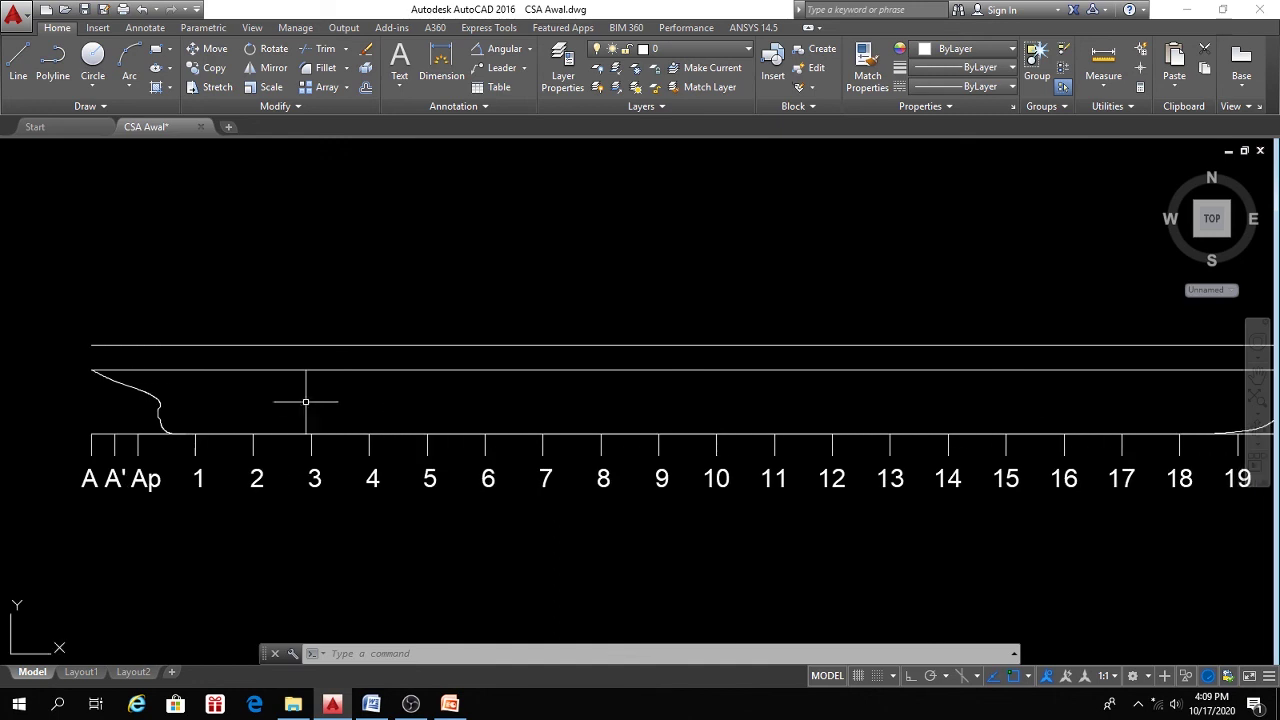
pyautogui.scroll(-1, 343, 449)
pyautogui.scroll(-2, 389, 401)
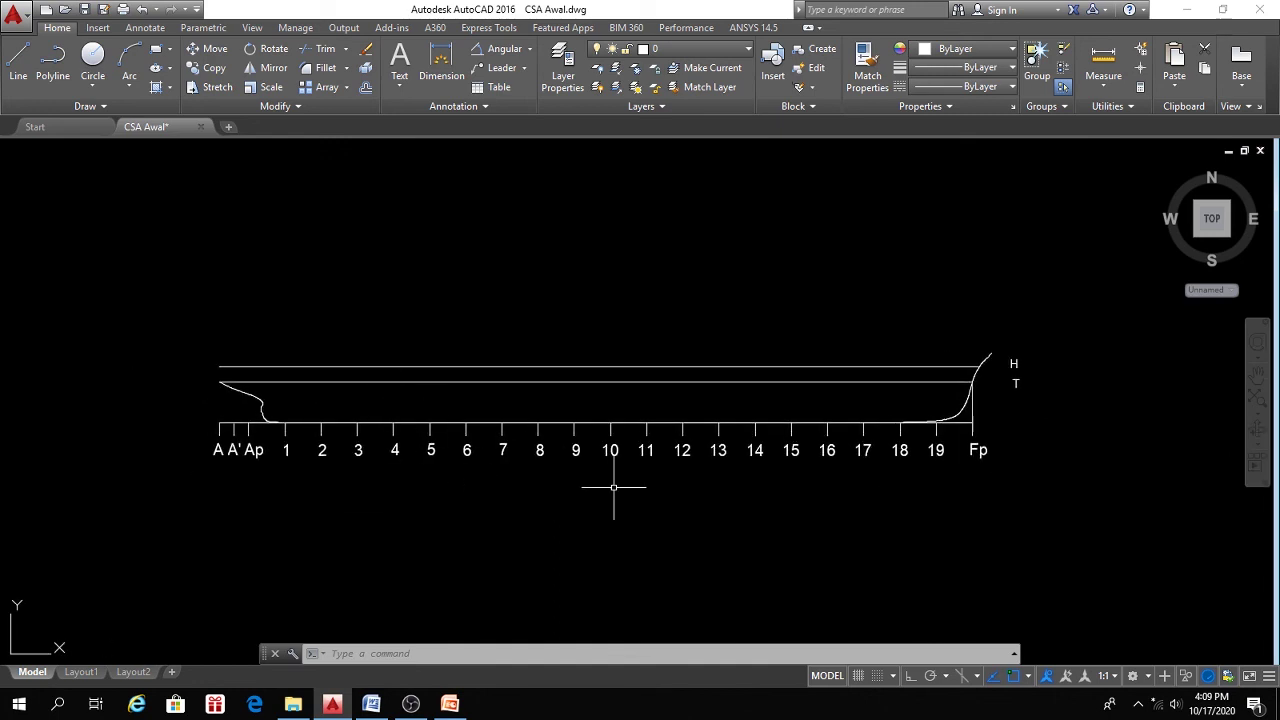
pyautogui.moveTo(611, 491); pyautogui.dragTo(660, 495, button='middle')
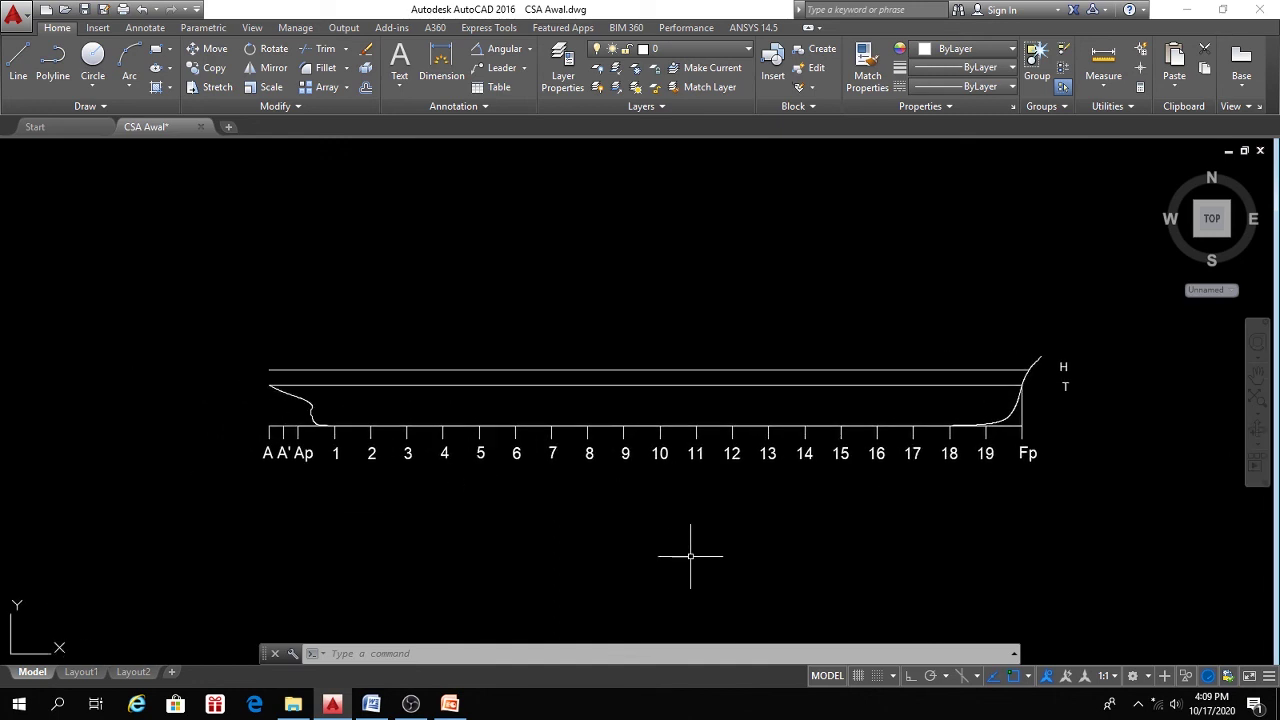